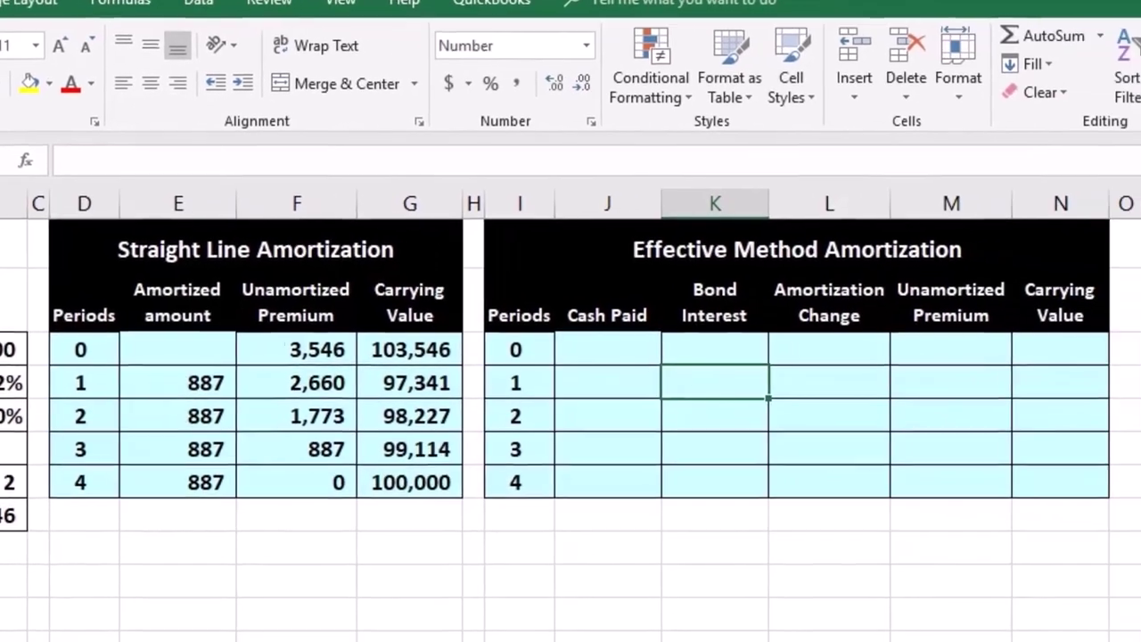
# Look over the worksheet's amortization tables, journal entry area and trial balance.
pyautogui.hscroll(5, 571, 414)
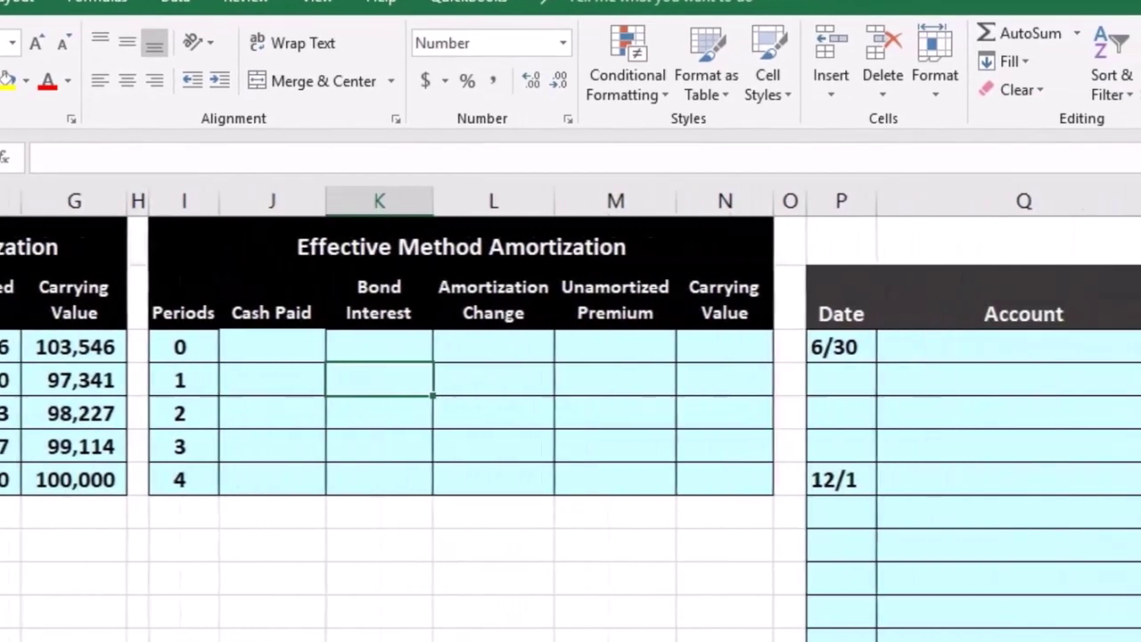
pyautogui.hscroll(1, 570, 414)
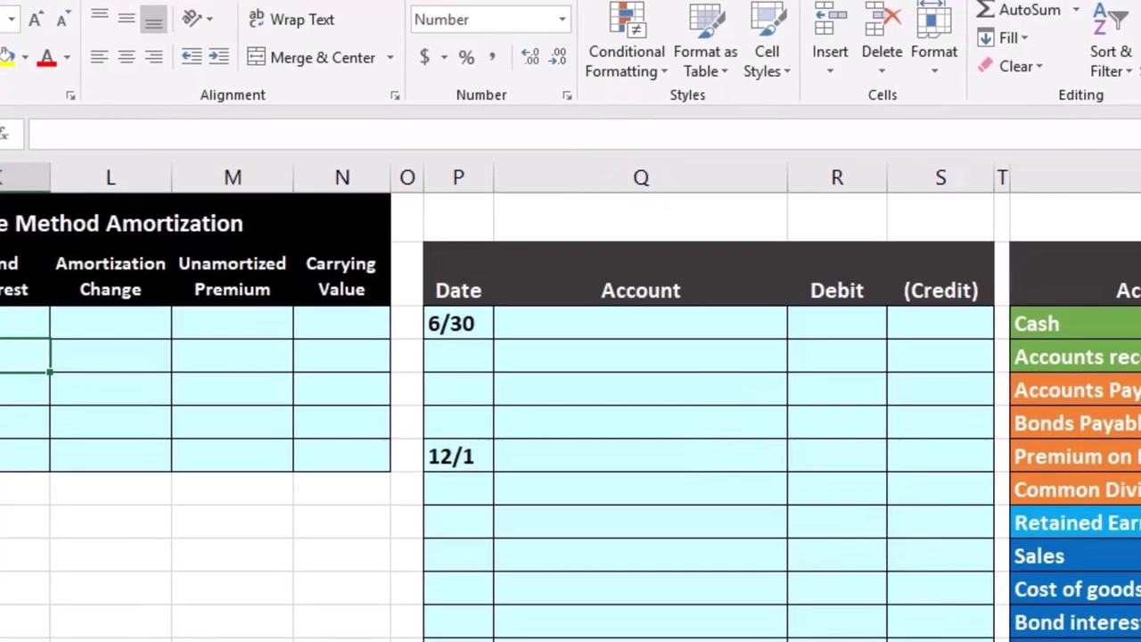
pyautogui.hscroll(3, 571, 321)
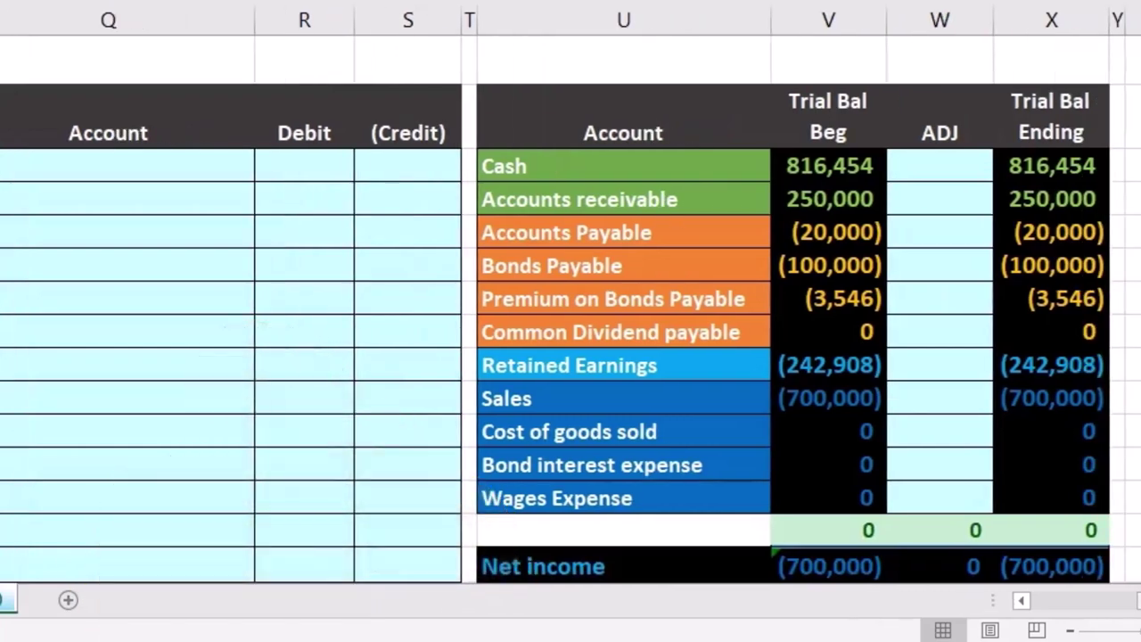
pyautogui.hscroll(-10, 1109, 606)
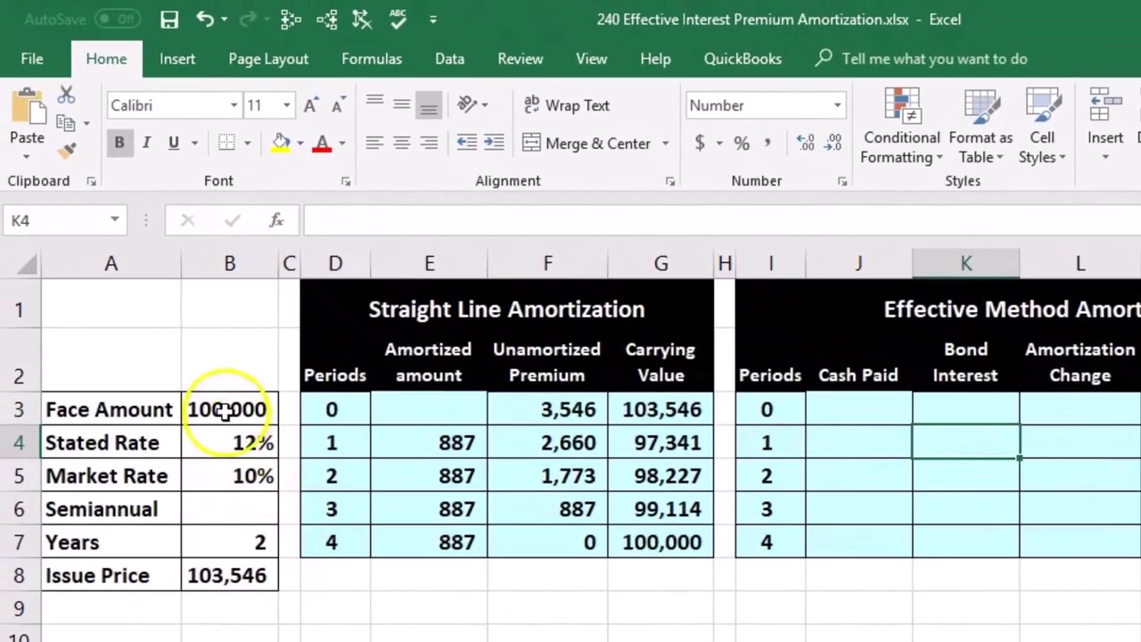
# Review the bond data for face amount, stated rate, market rate, semiannual payments, years and issue price.
pyautogui.click(225, 409)
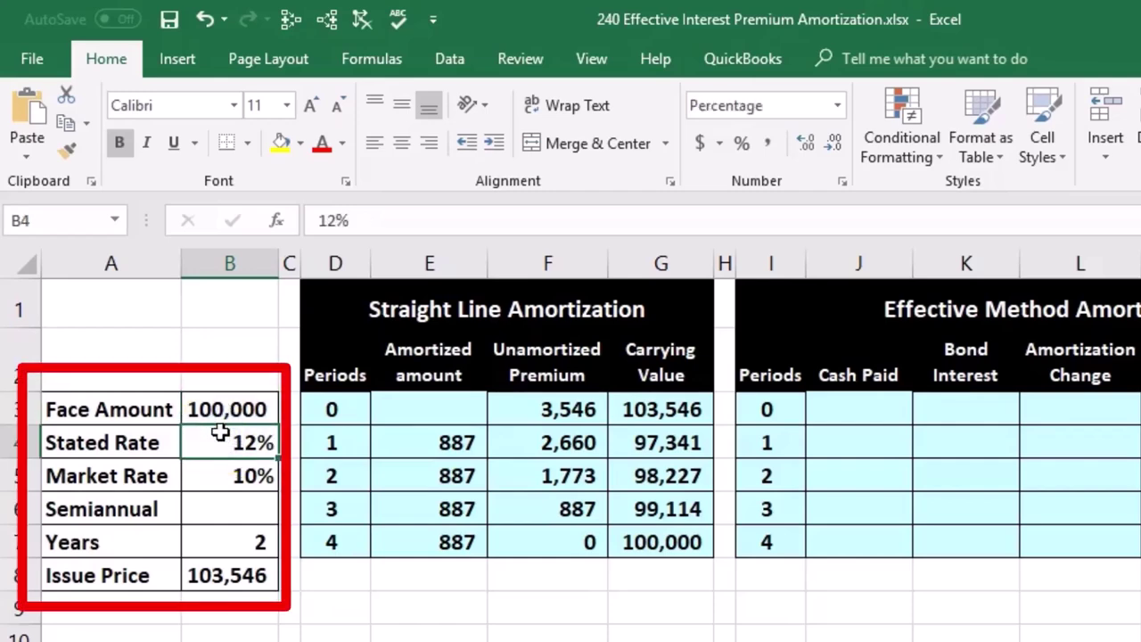
pyautogui.click(211, 473)
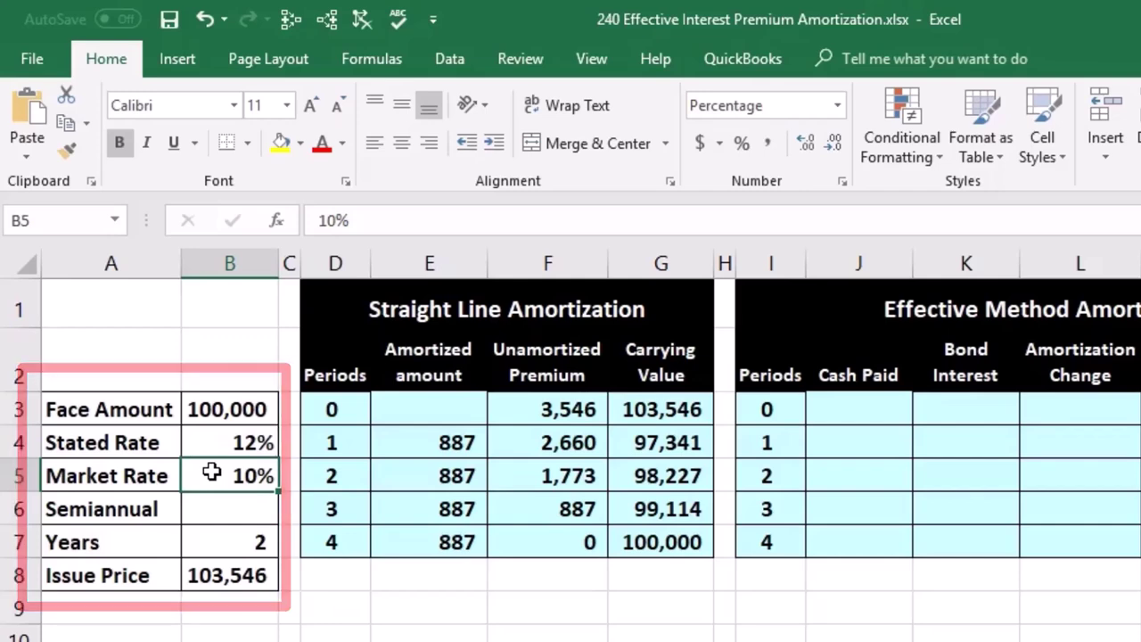
pyautogui.click(159, 511)
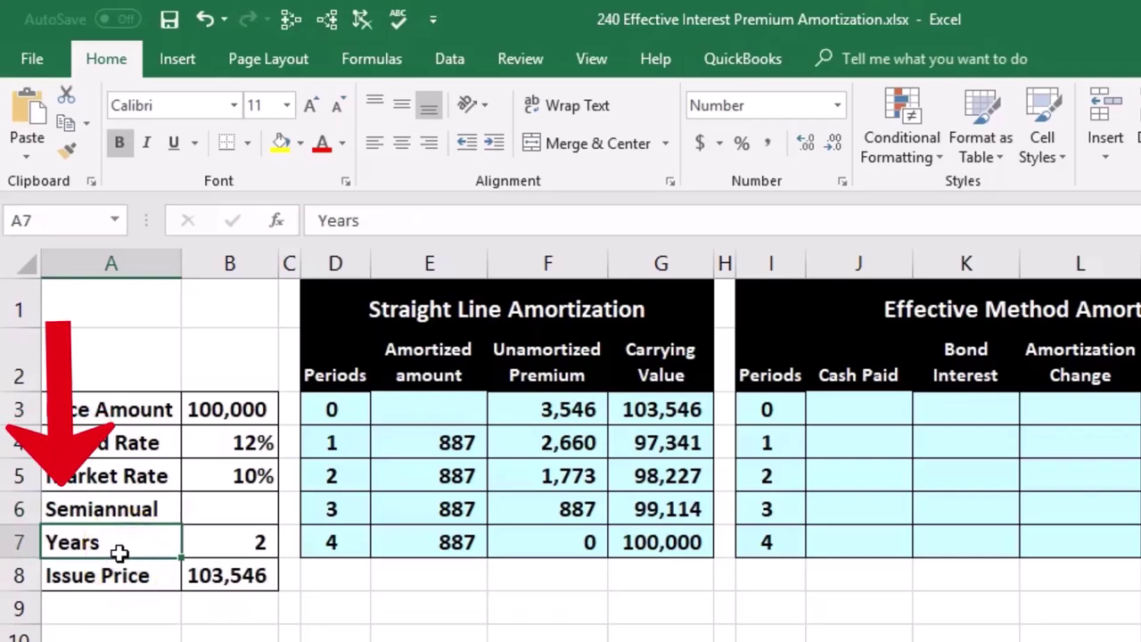
pyautogui.click(212, 531)
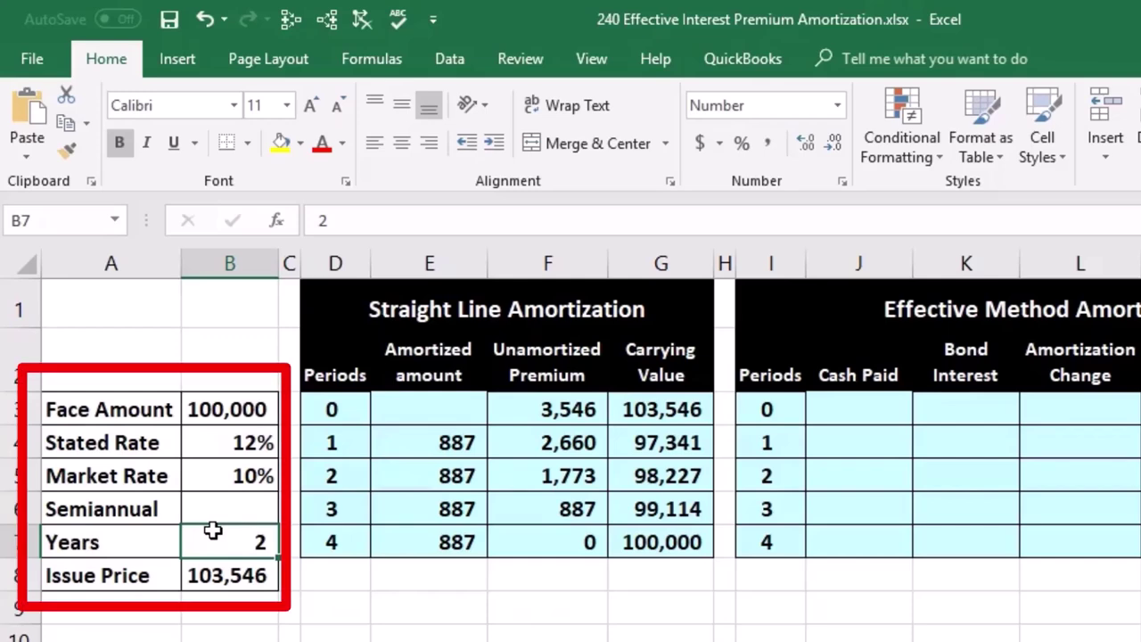
pyautogui.click(219, 561)
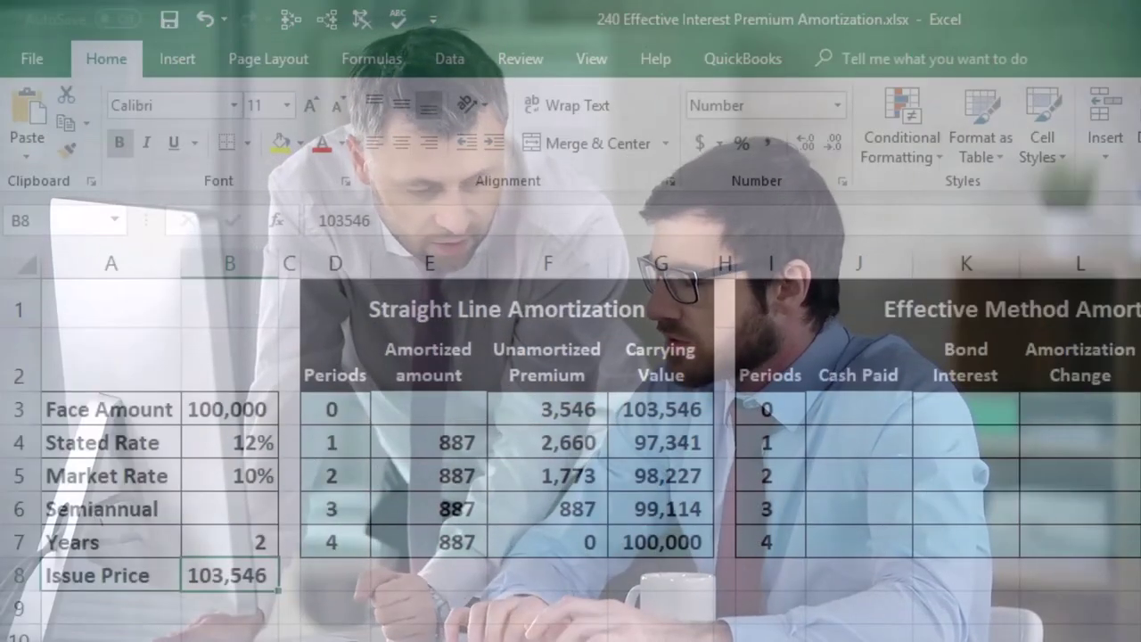
# Examine the beginning trial balance amounts for Bonds Payable and Premium on Bonds Payable, both together and individually.
pyautogui.hscroll(10, 571, 428)
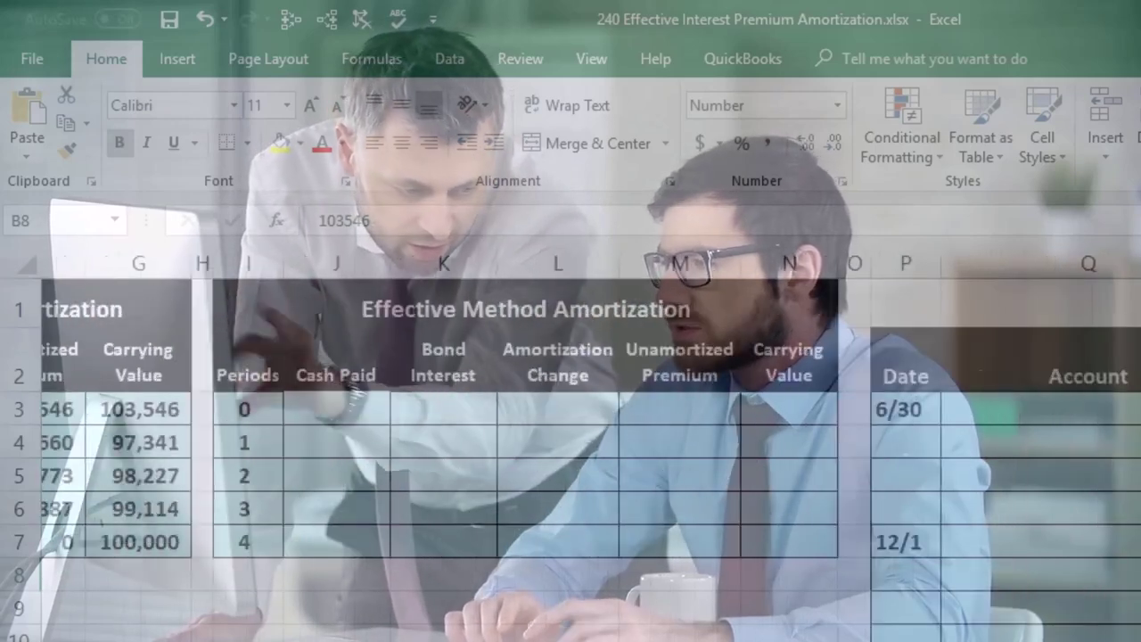
pyautogui.hscroll(2, 571, 428)
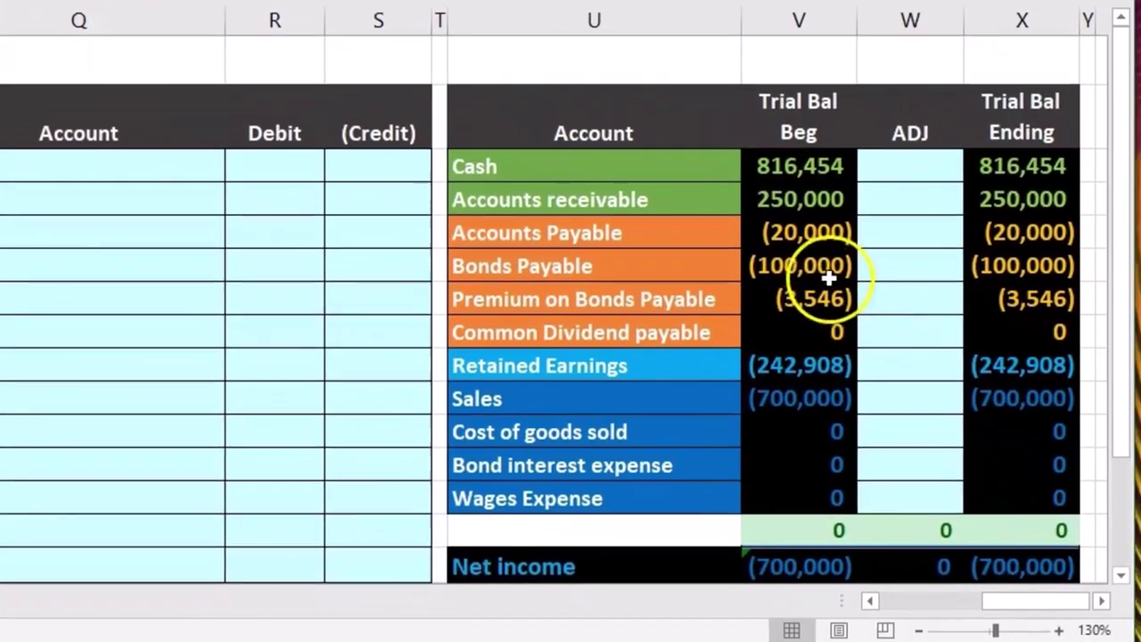
pyautogui.moveTo(828, 277); pyautogui.dragTo(825, 290)
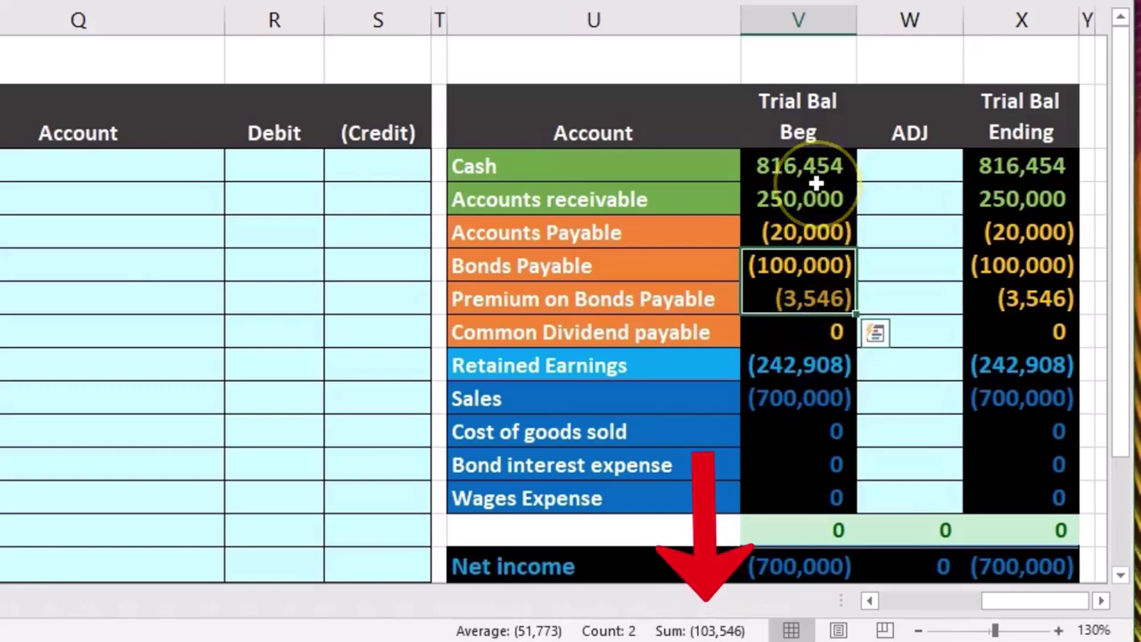
pyautogui.click(829, 274)
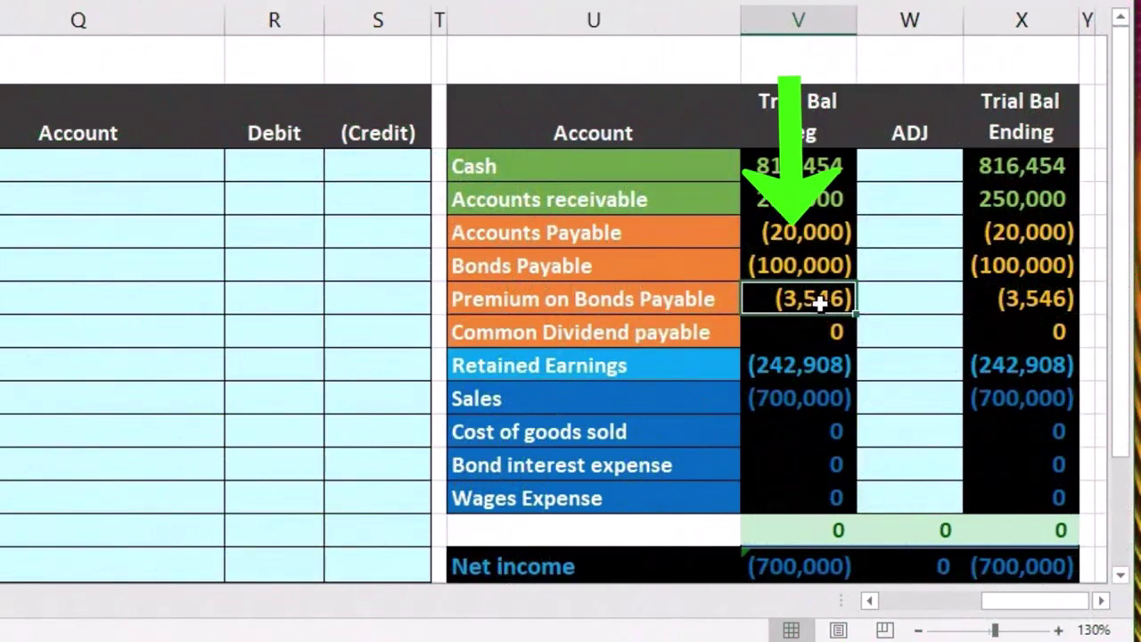
pyautogui.click(786, 275)
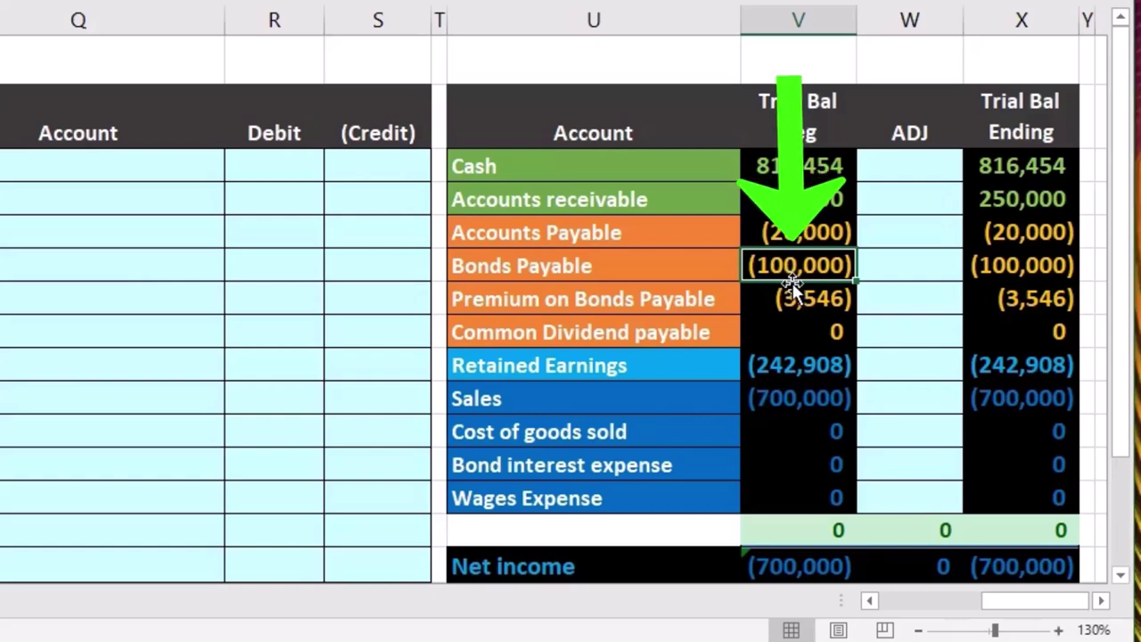
pyautogui.click(790, 290)
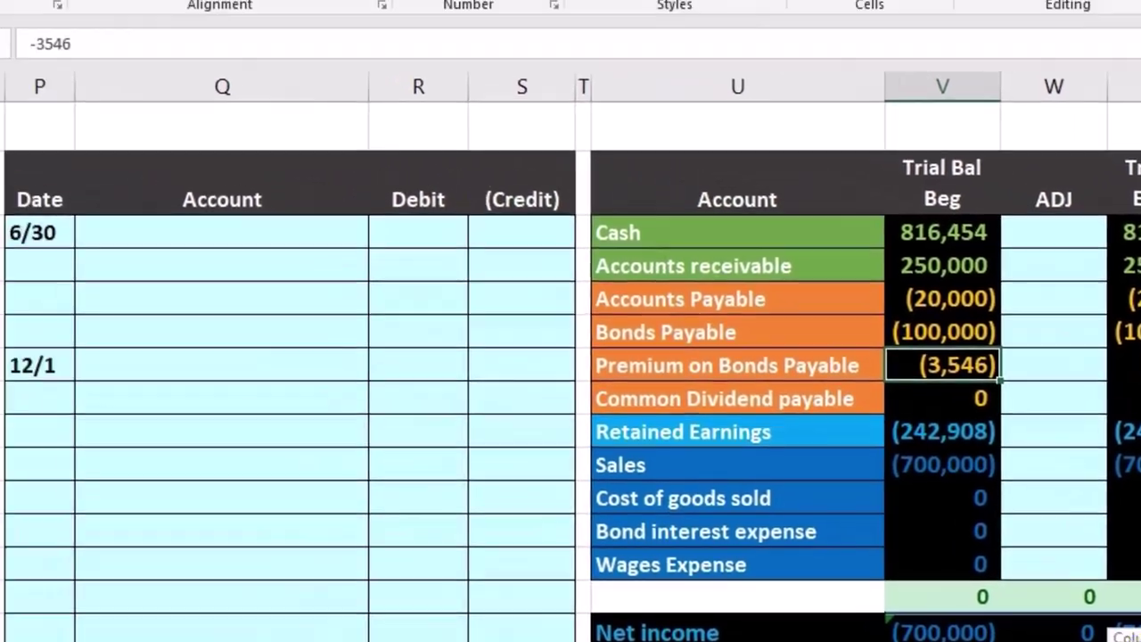
# Inspect the period 0 unamortized premium and carrying value in the Straight Line Amortization table.
pyautogui.moveTo(989, 601); pyautogui.dragTo(883, 600)
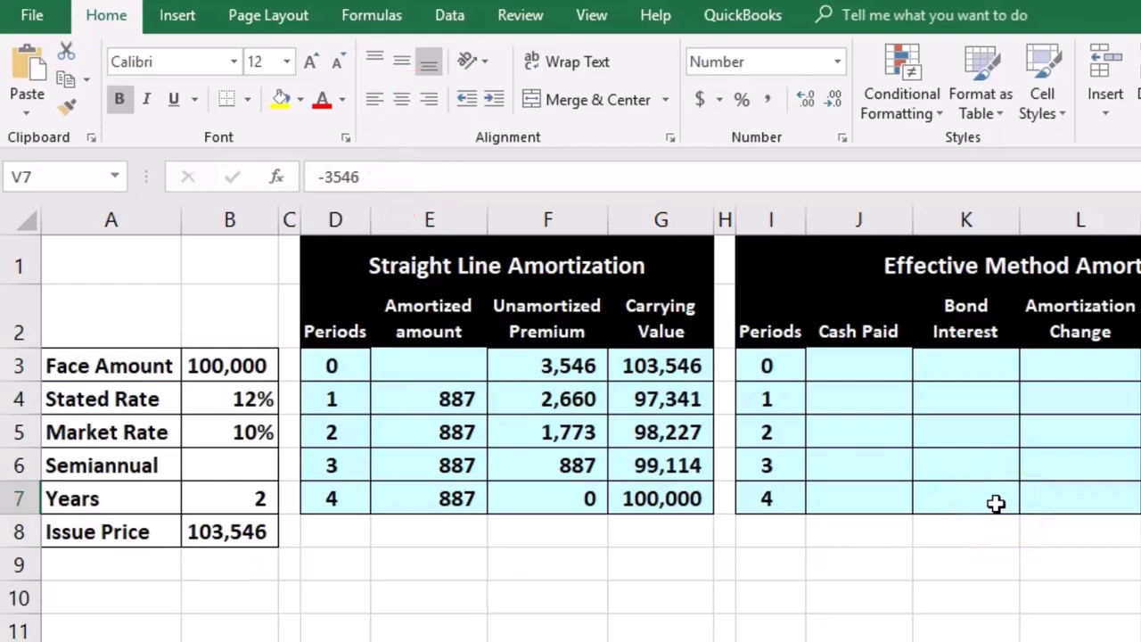
pyautogui.click(560, 363)
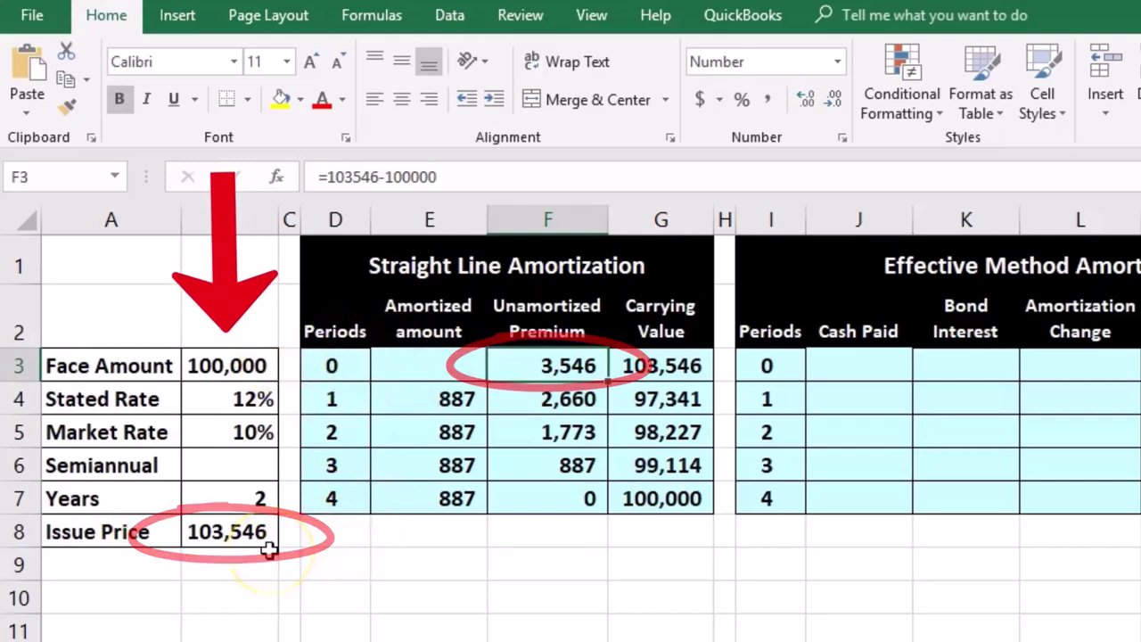
pyautogui.click(420, 489)
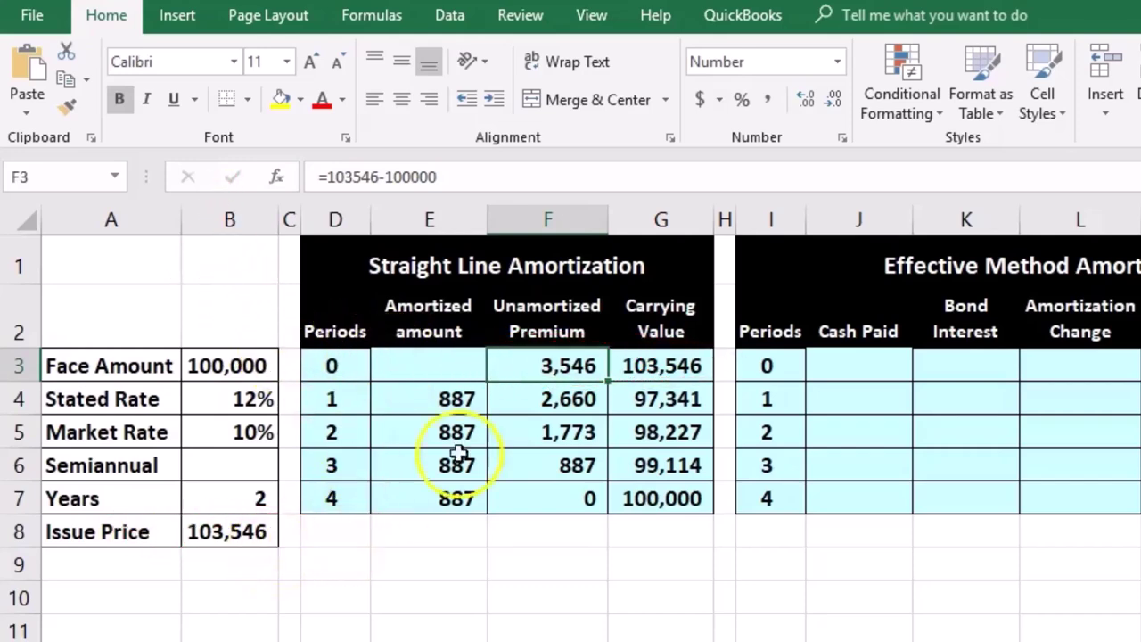
pyautogui.click(624, 377)
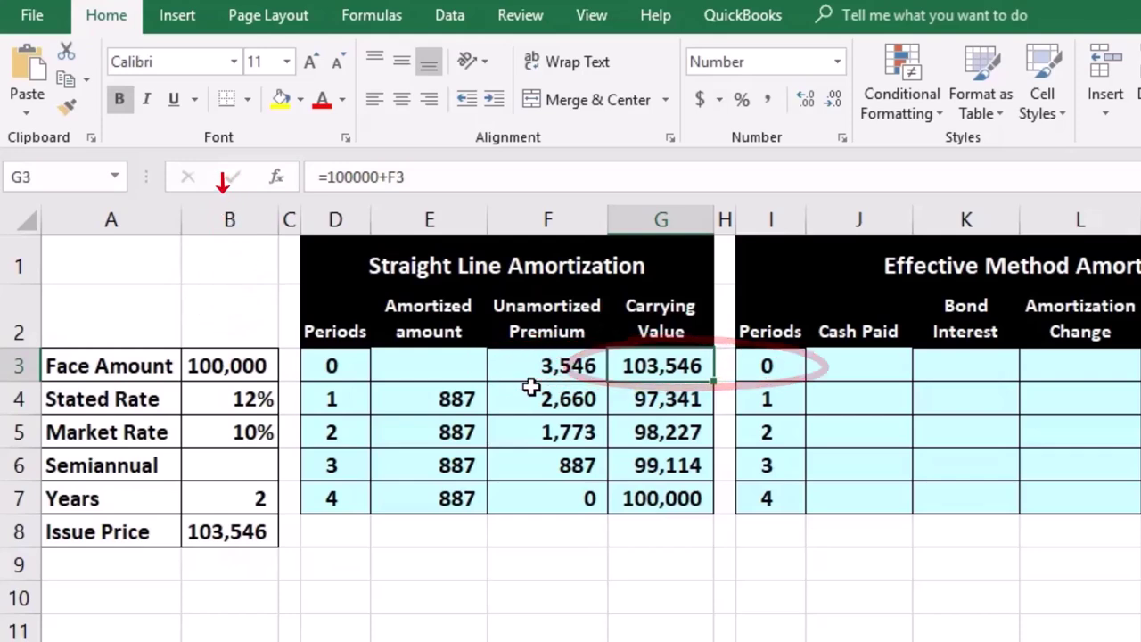
# Inspect the period 1 formulas for amortized amount, unamortized premium and carrying value in the Straight Line Amortization table.
pyautogui.click(431, 397)
pyautogui.write('=F3/4')
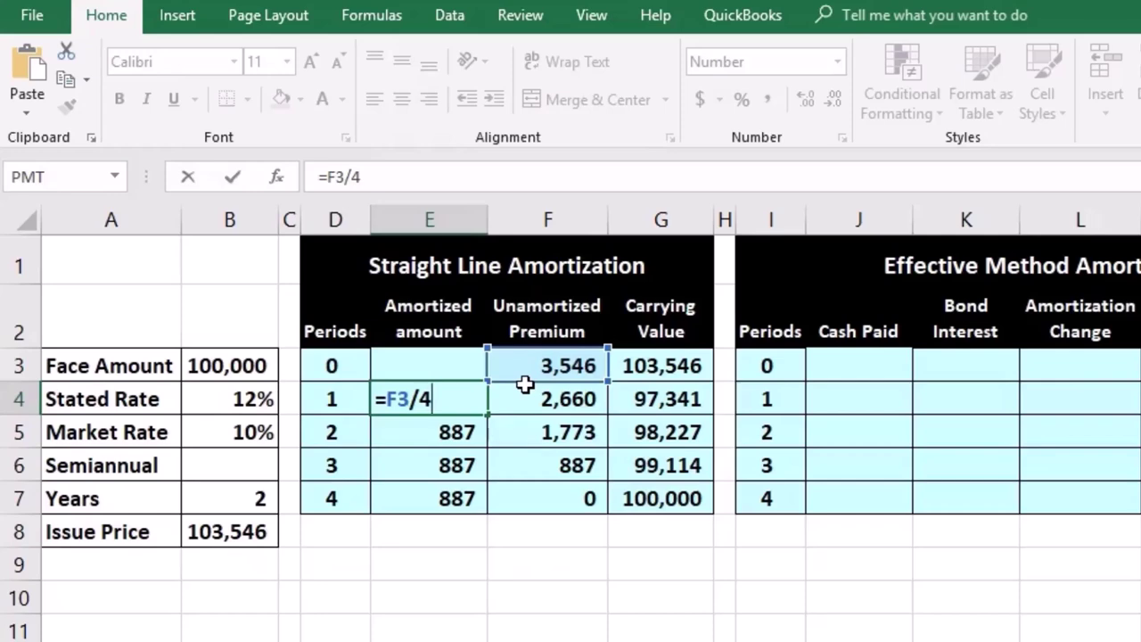
pyautogui.press('Return')
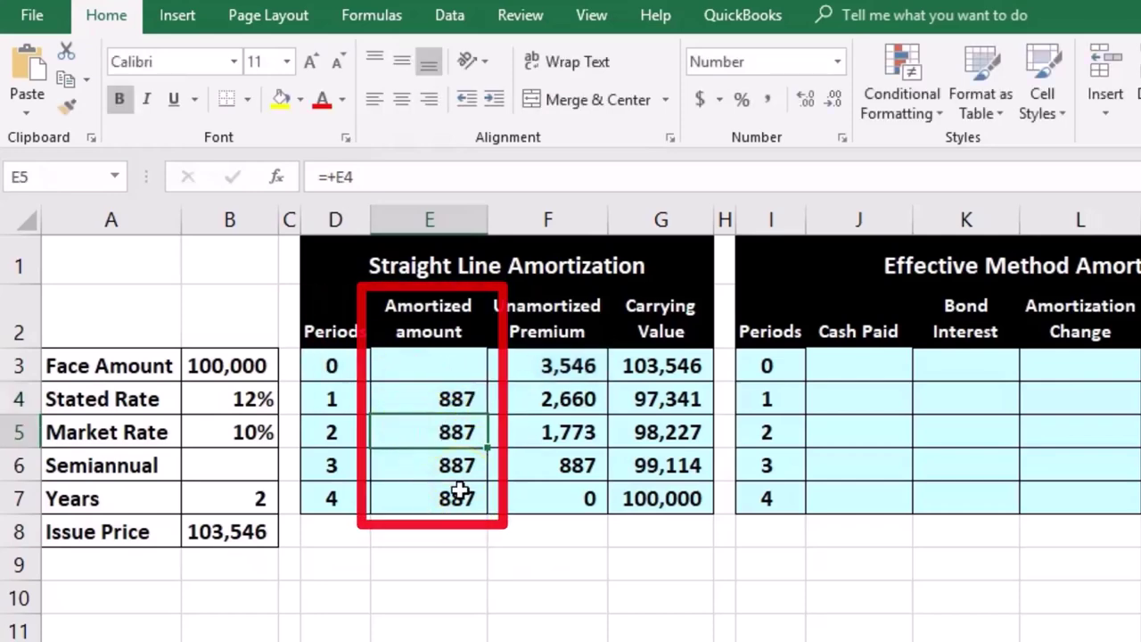
pyautogui.click(513, 393)
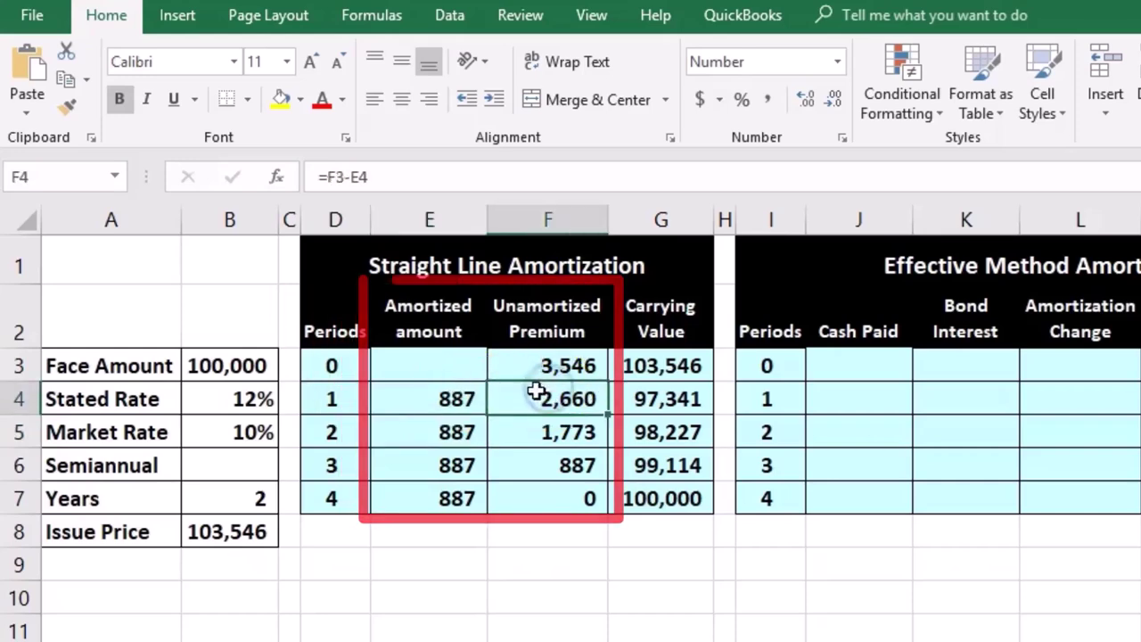
pyautogui.doubleClick(522, 399)
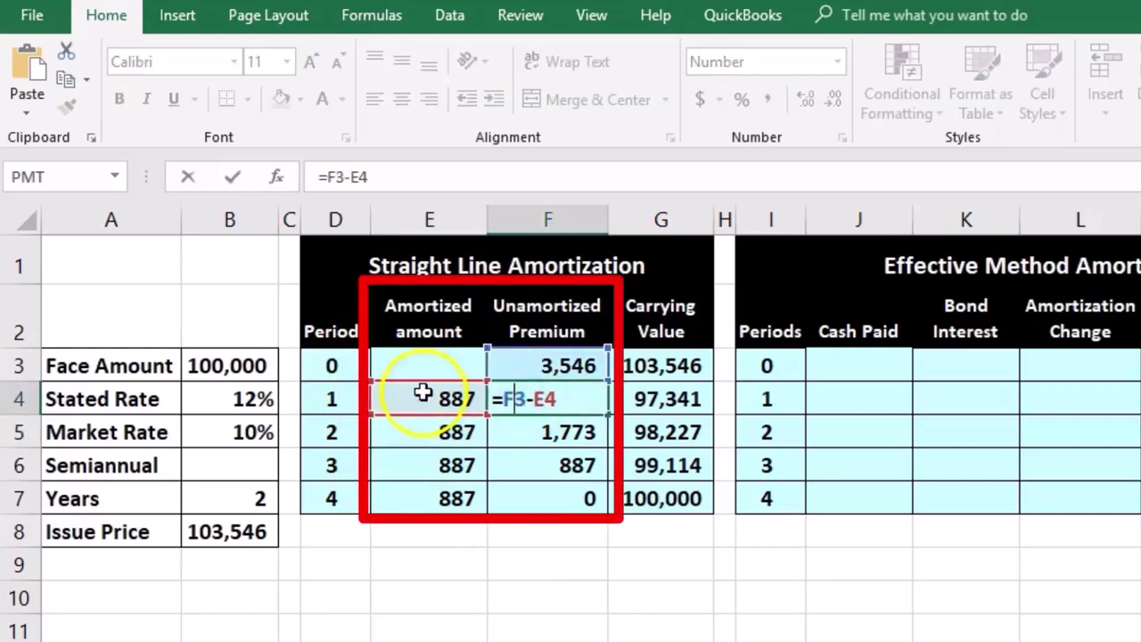
pyautogui.press('Return')
pyautogui.click(526, 393)
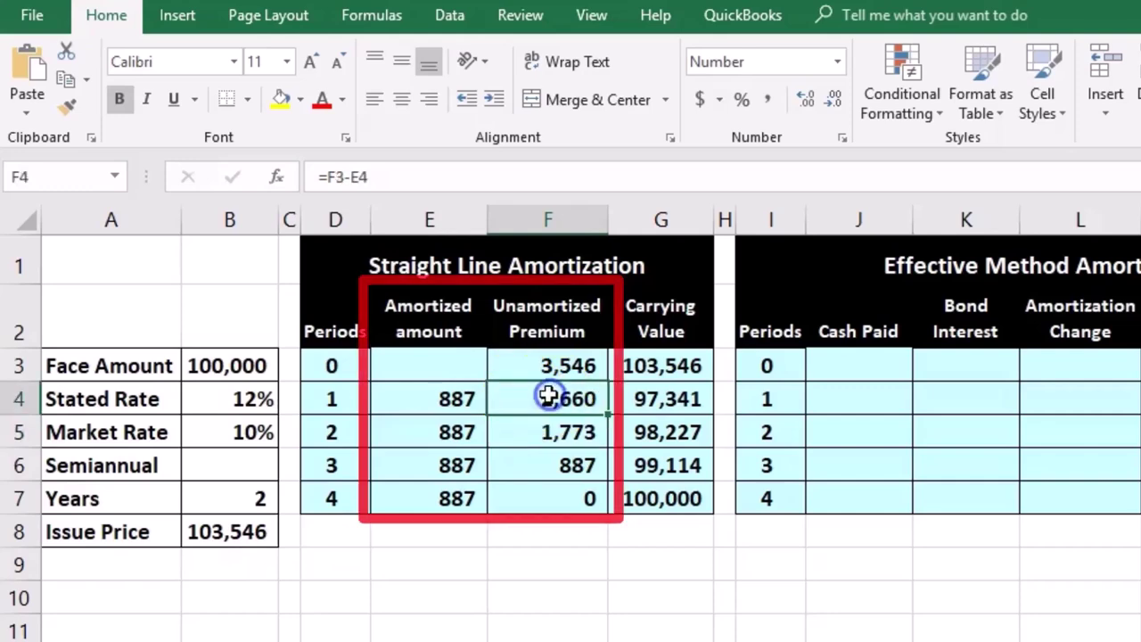
pyautogui.click(656, 393)
pyautogui.write('=+$B$3-F4')
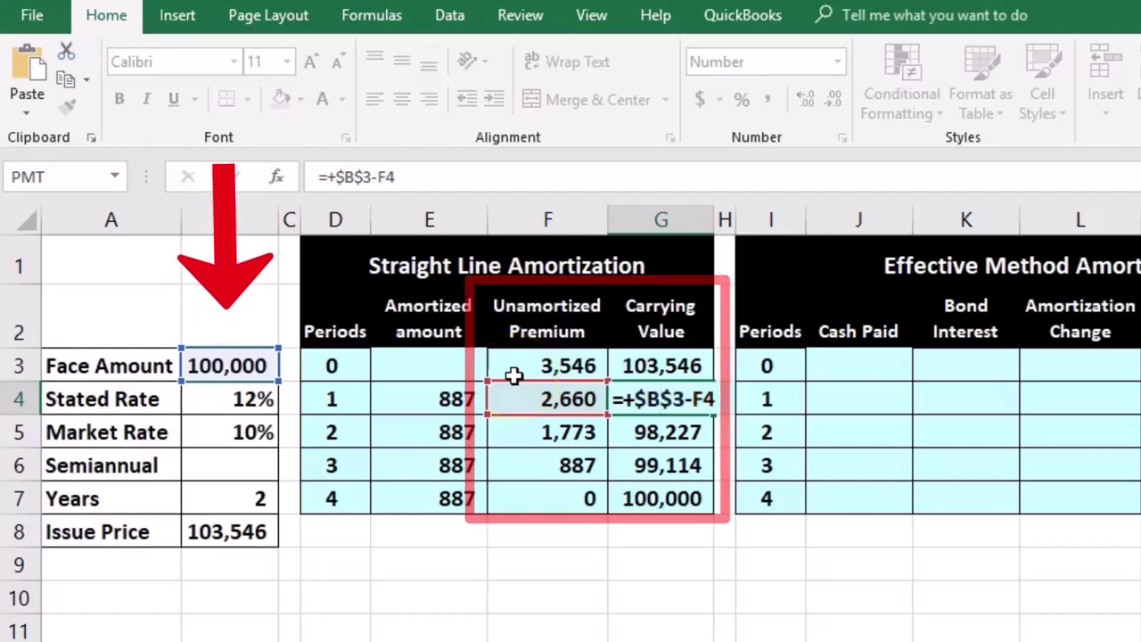
pyautogui.press('Return')
# Inspect the period 2 formulas for amortized amount, unamortized premium and carrying value in the straight-line table.
pyautogui.click(461, 430)
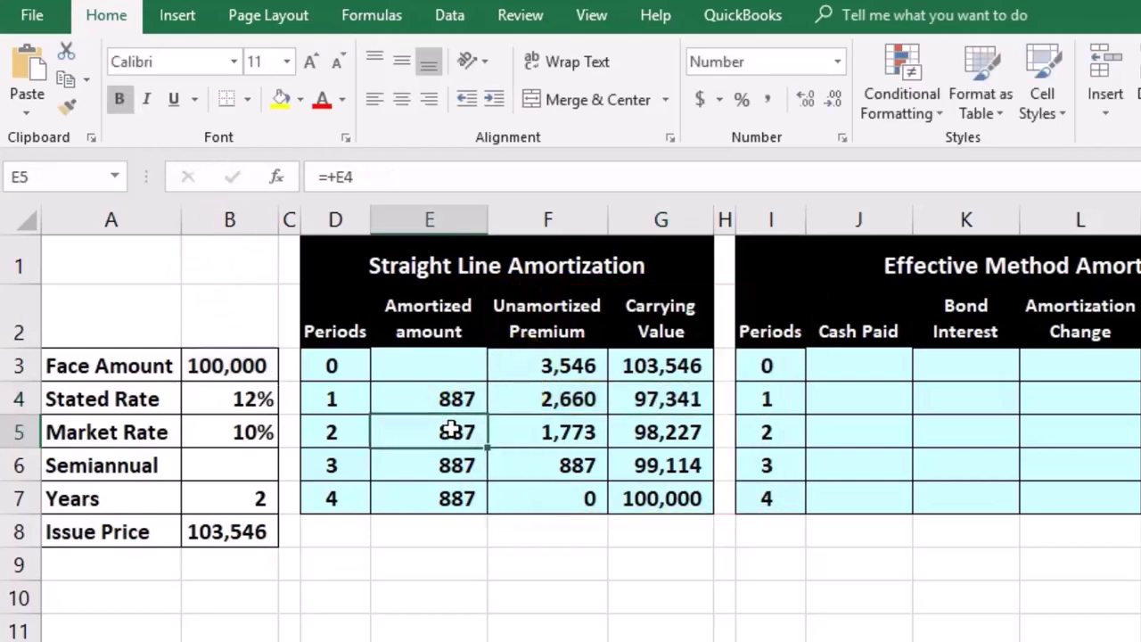
pyautogui.doubleClick(552, 435)
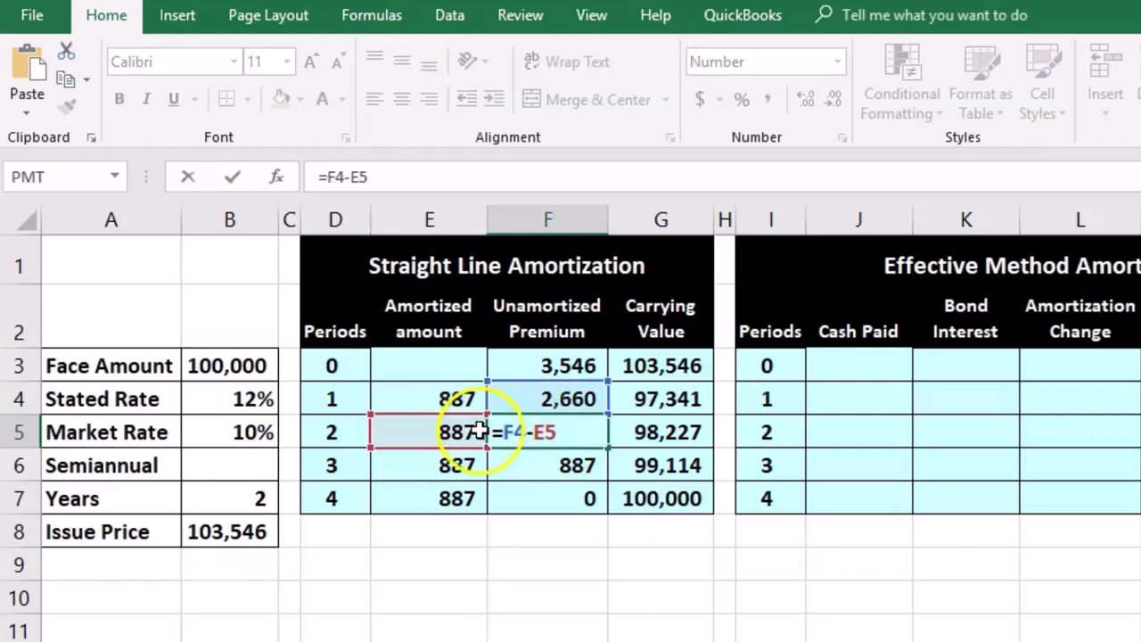
pyautogui.press('Return')
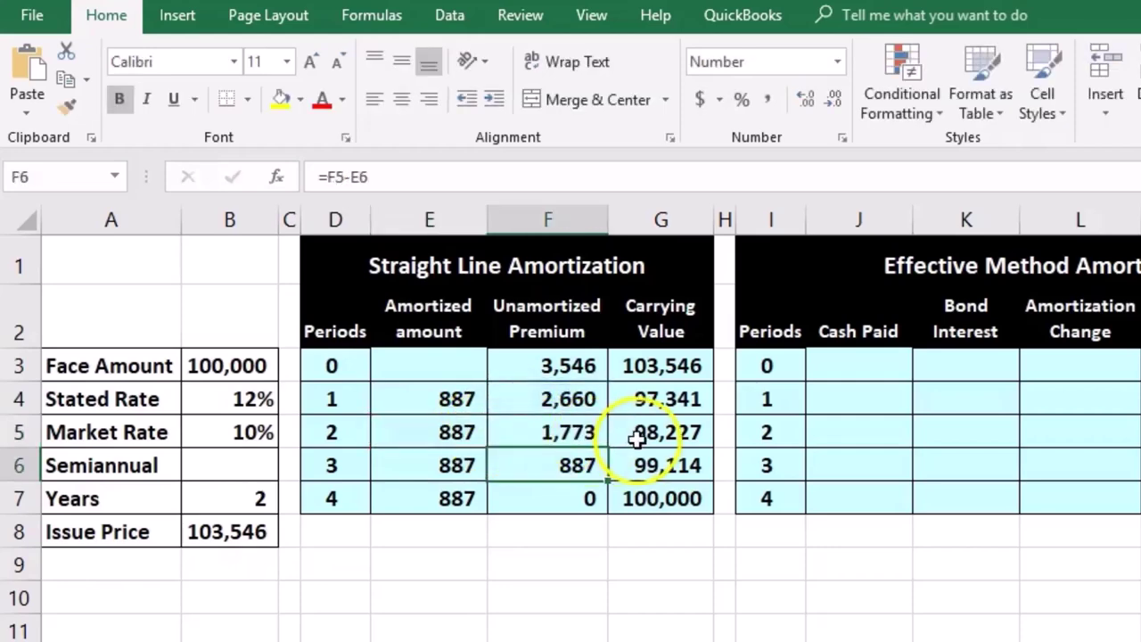
pyautogui.doubleClick(646, 432)
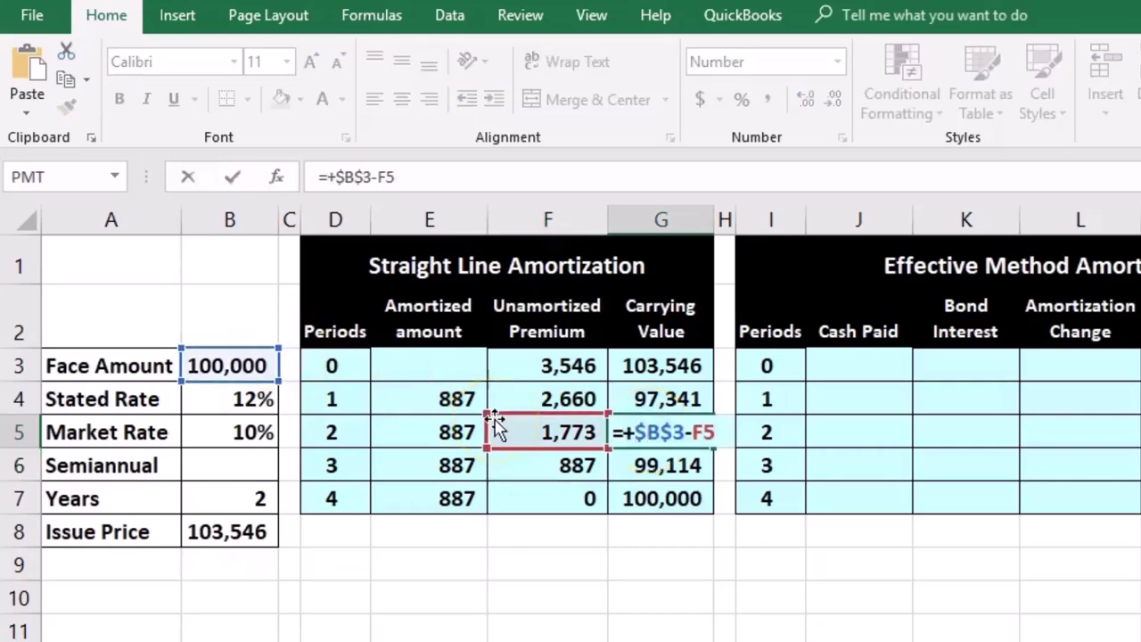
pyautogui.press('Return')
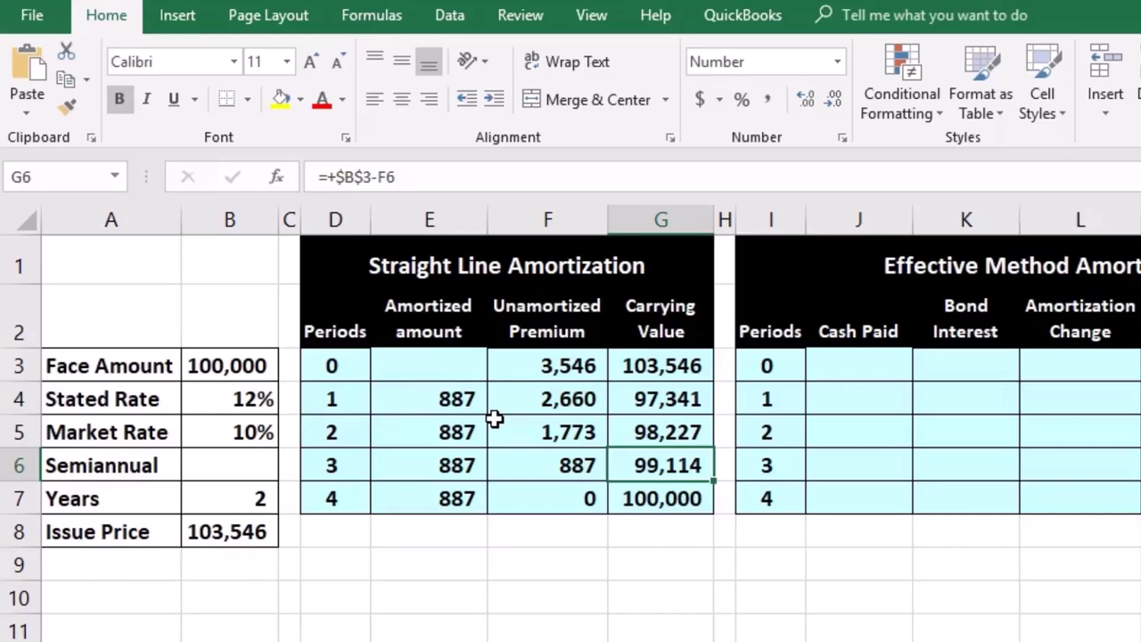
# Check the period 4 unamortized premium and carrying value, and compare the amortized amounts across periods 1 to 4.
pyautogui.click(547, 496)
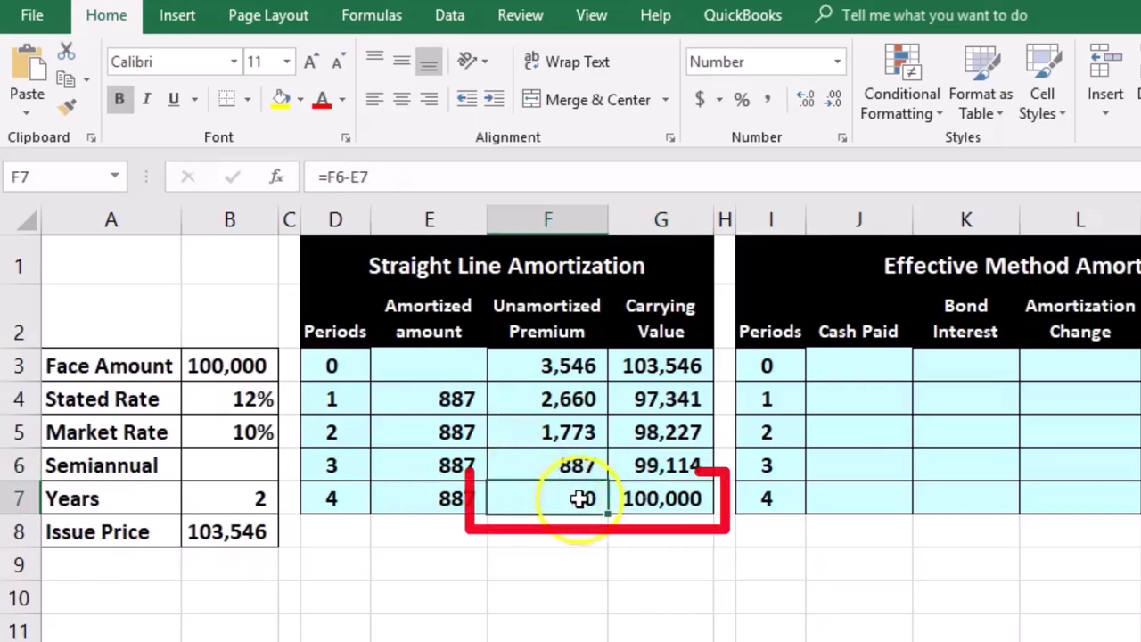
pyautogui.click(649, 492)
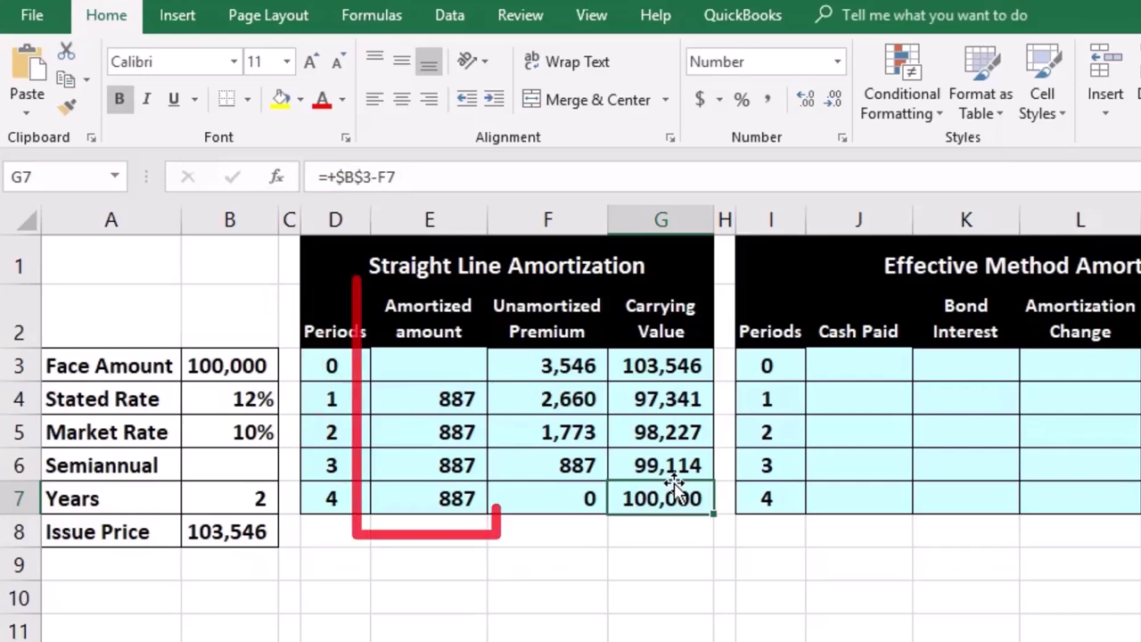
pyautogui.click(440, 406)
pyautogui.moveTo(440, 406); pyautogui.dragTo(429, 486)
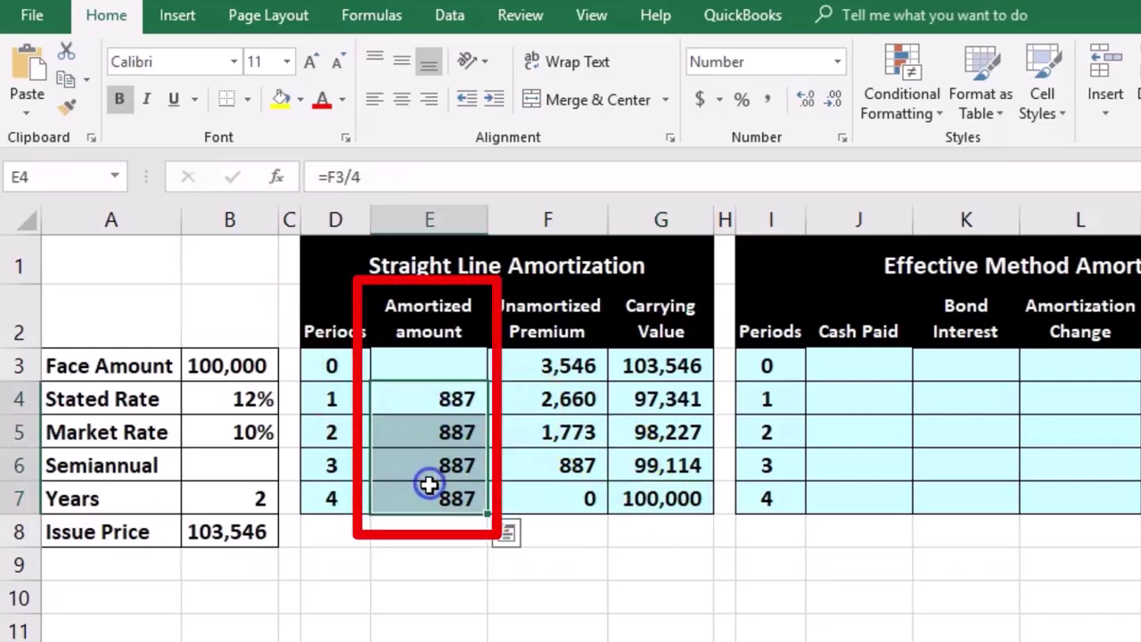
# Calculate the period 0 Unamortized Premium in the Effective Method table as issue price minus face amount, =B8-B3.
pyautogui.click(928, 519)
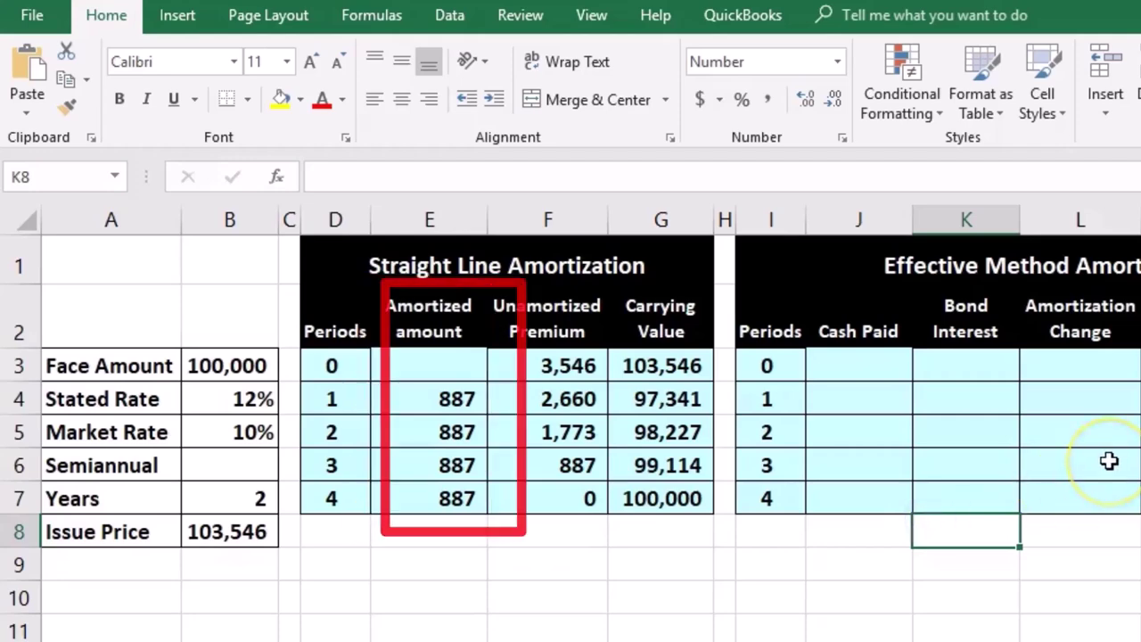
pyautogui.click(1140, 367)
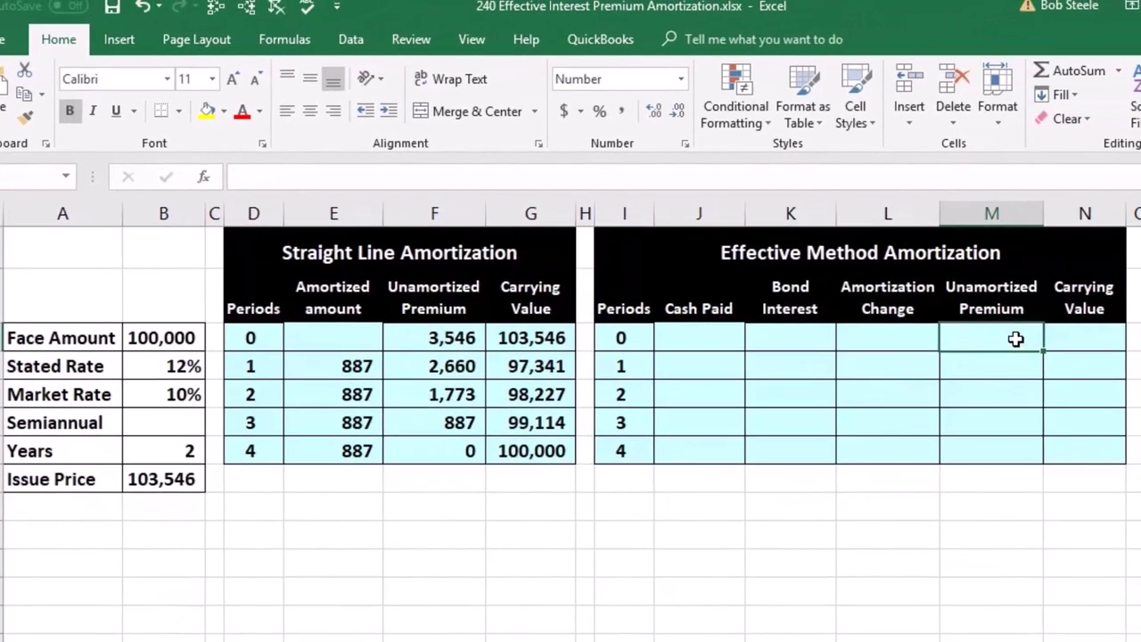
pyautogui.write('=')
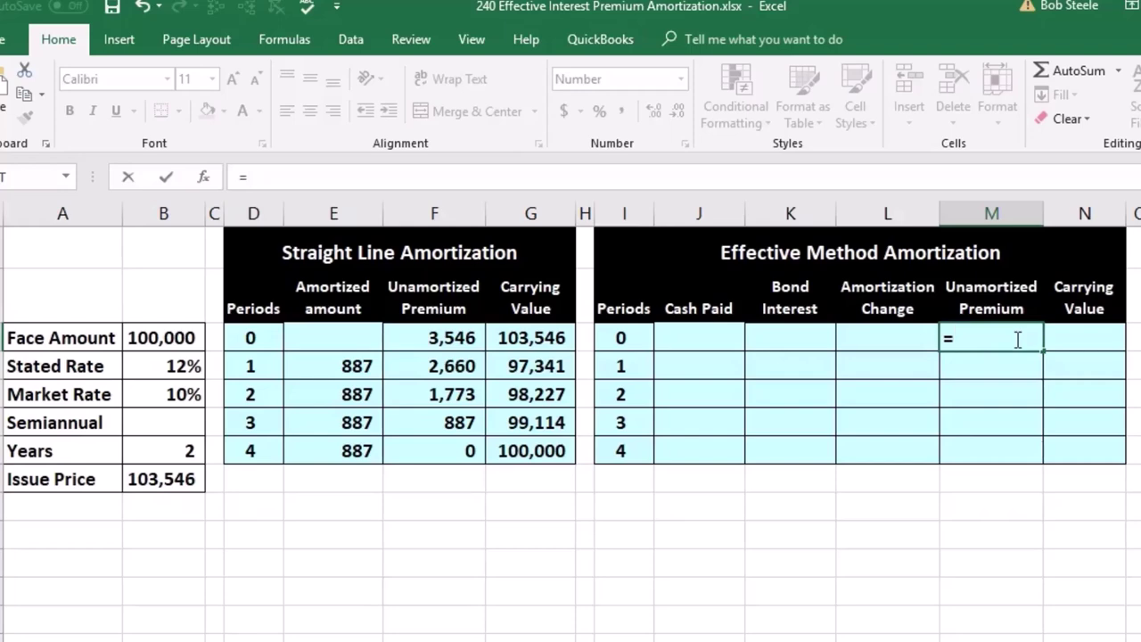
pyautogui.click(162, 477)
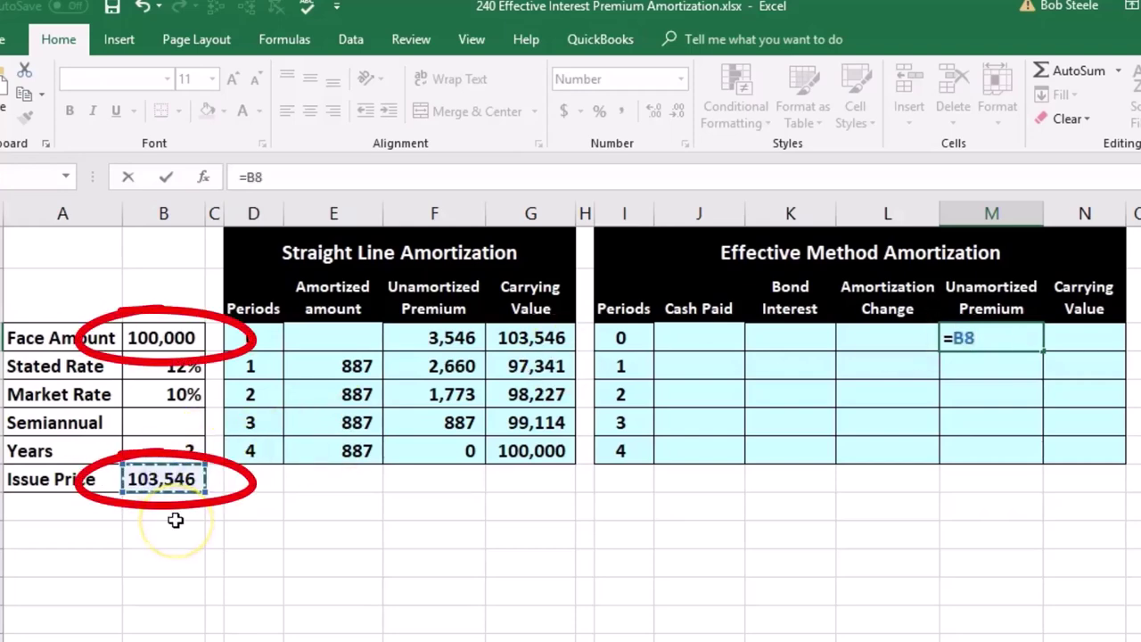
pyautogui.write('-')
pyautogui.click(170, 330)
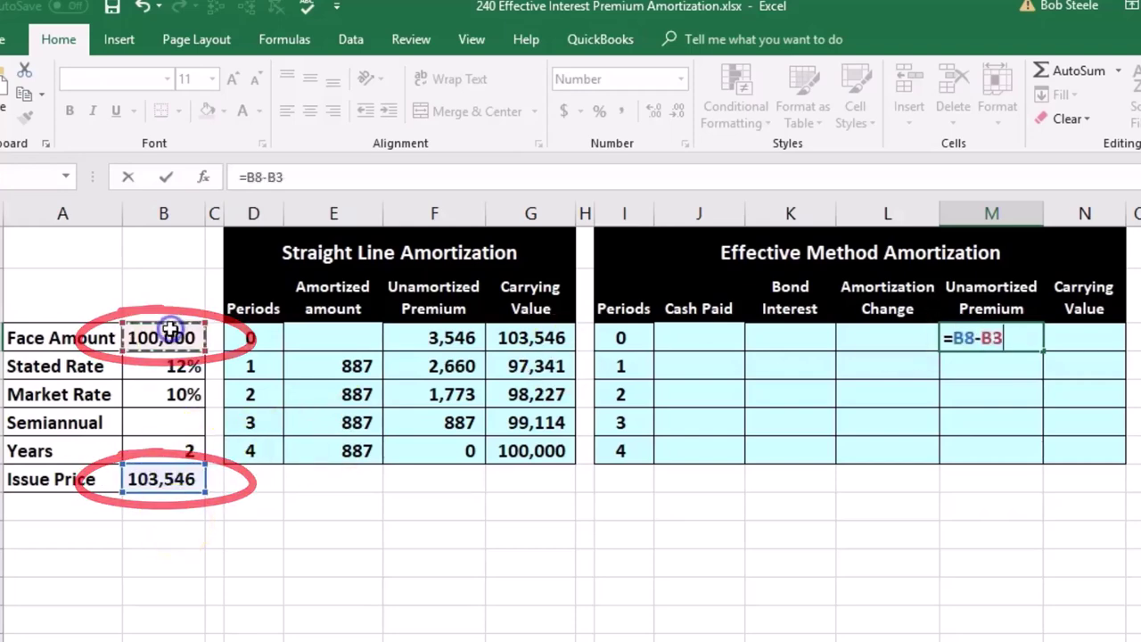
pyautogui.press('Return')
# Calculate the period 0 Carrying Value in the Effective Method table as face amount plus unamortized premium, =B3+M3.
pyautogui.click(1065, 338)
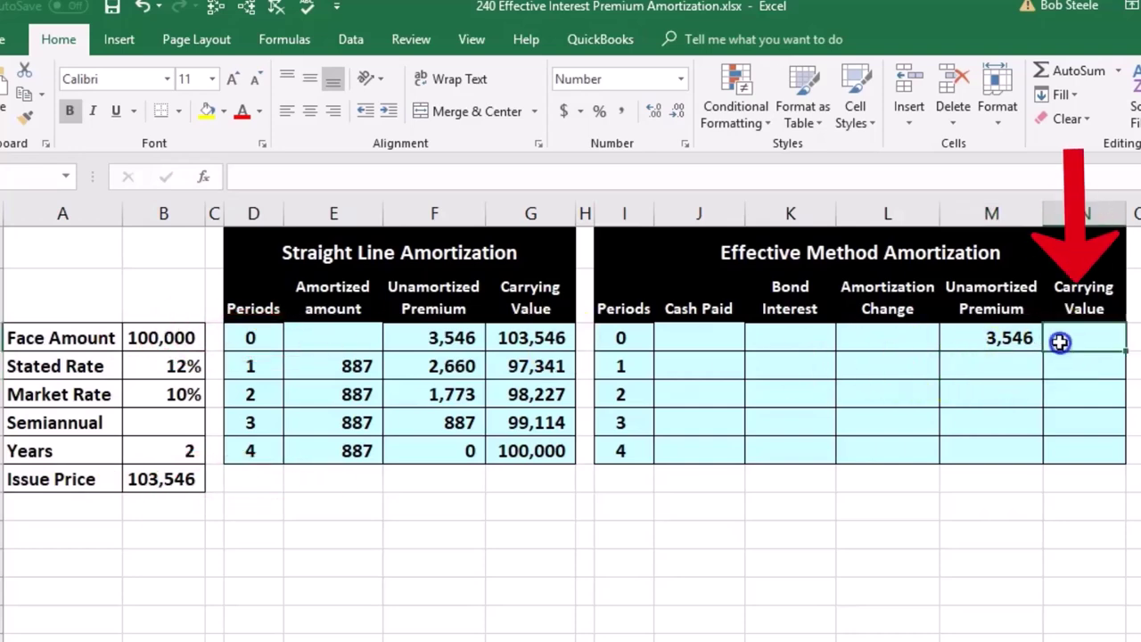
pyautogui.write('=')
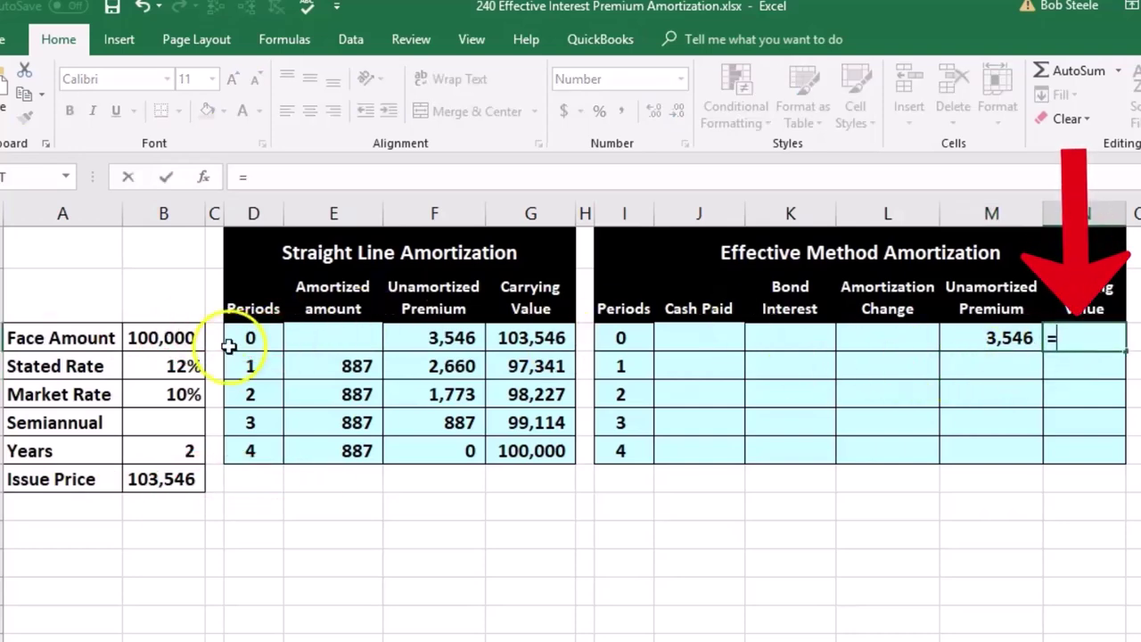
pyautogui.click(172, 338)
pyautogui.write('+')
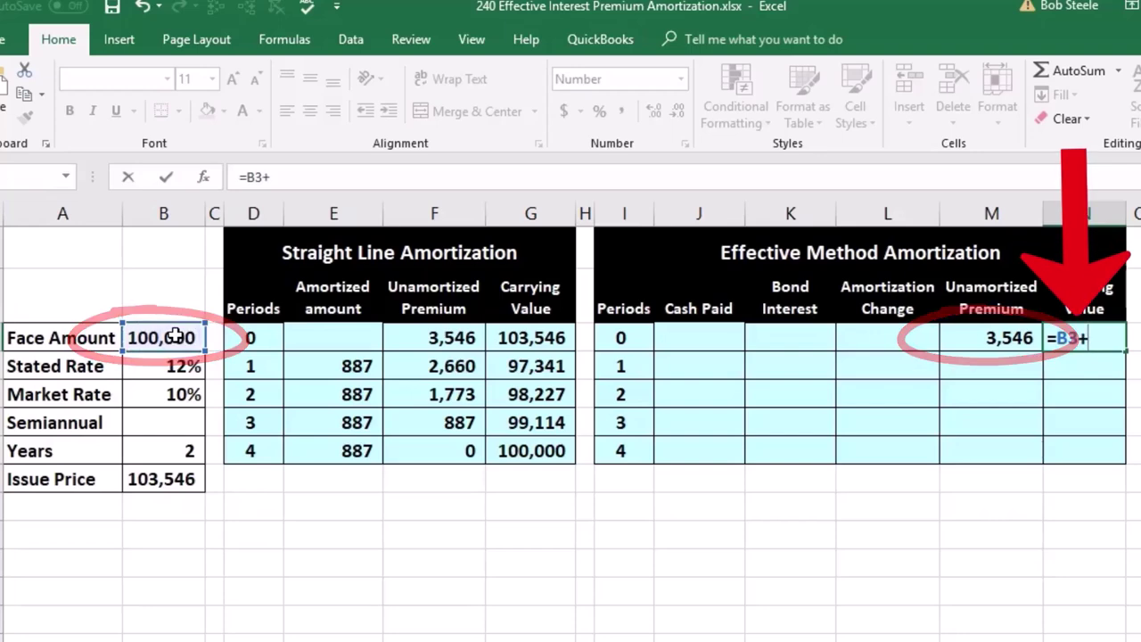
pyautogui.click(981, 337)
pyautogui.press('Return')
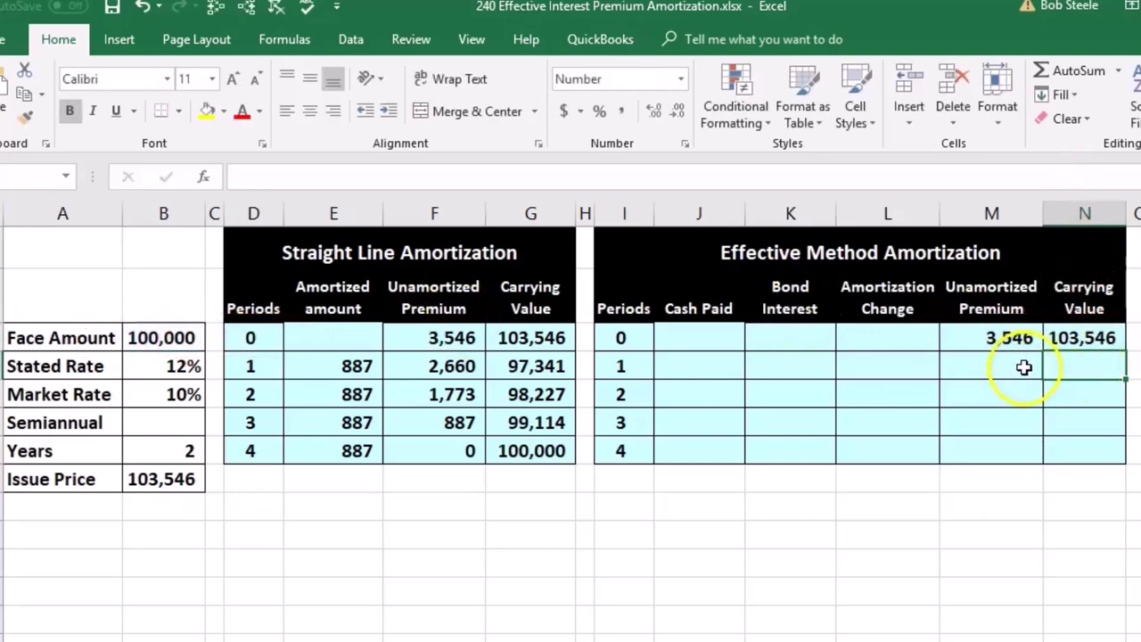
# Work out the period 1 cash payment in Calculator as 100000 × 0.12, divided by 2, and close Calculator.
pyautogui.click(679, 361)
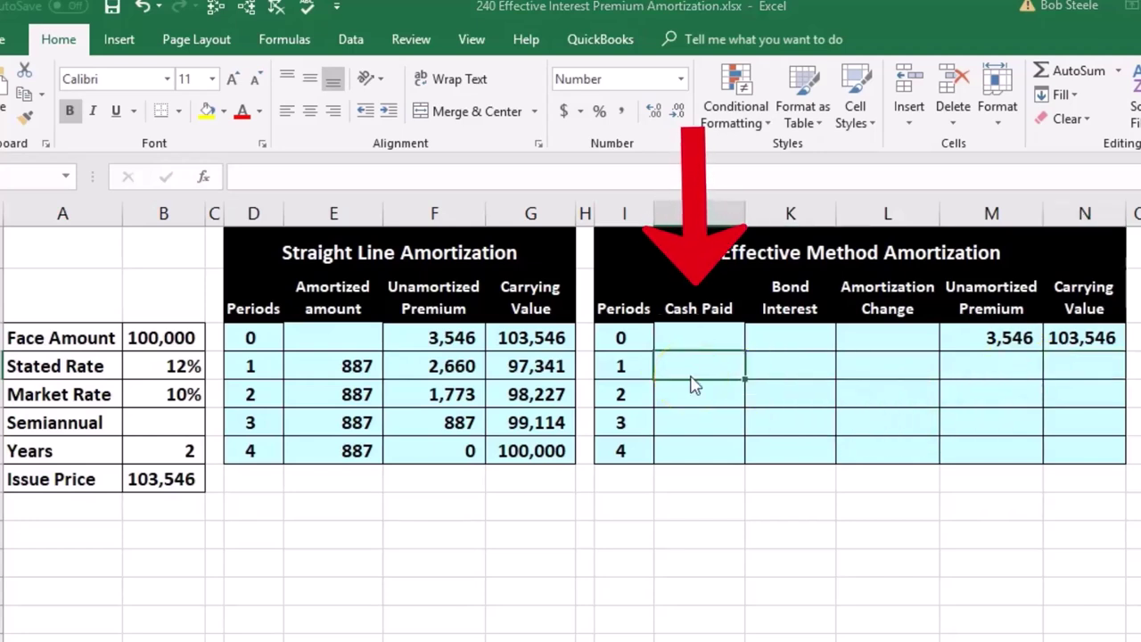
pyautogui.press('XF86Calculator')
pyautogui.write('100000')
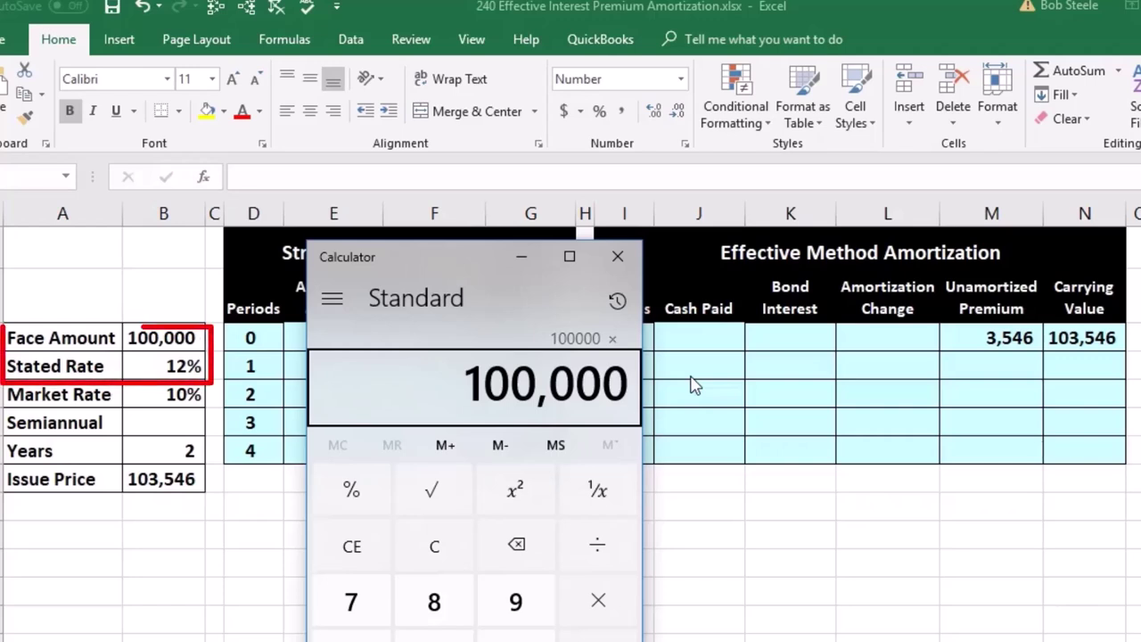
pyautogui.write(' × 0.12')
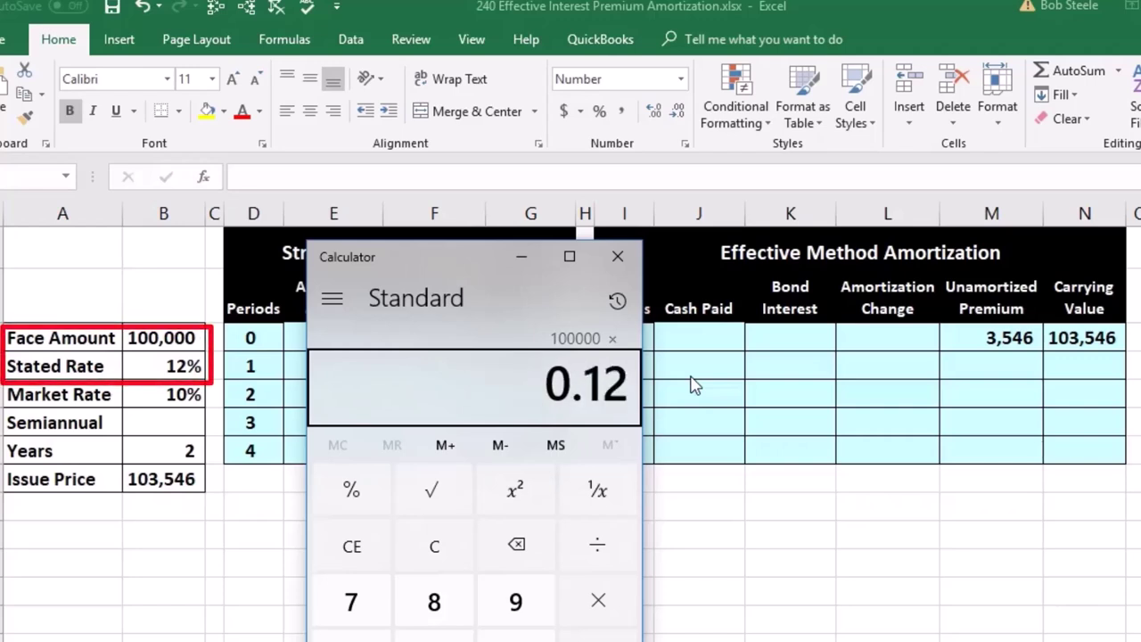
pyautogui.press('Return')
pyautogui.click(646, 406)
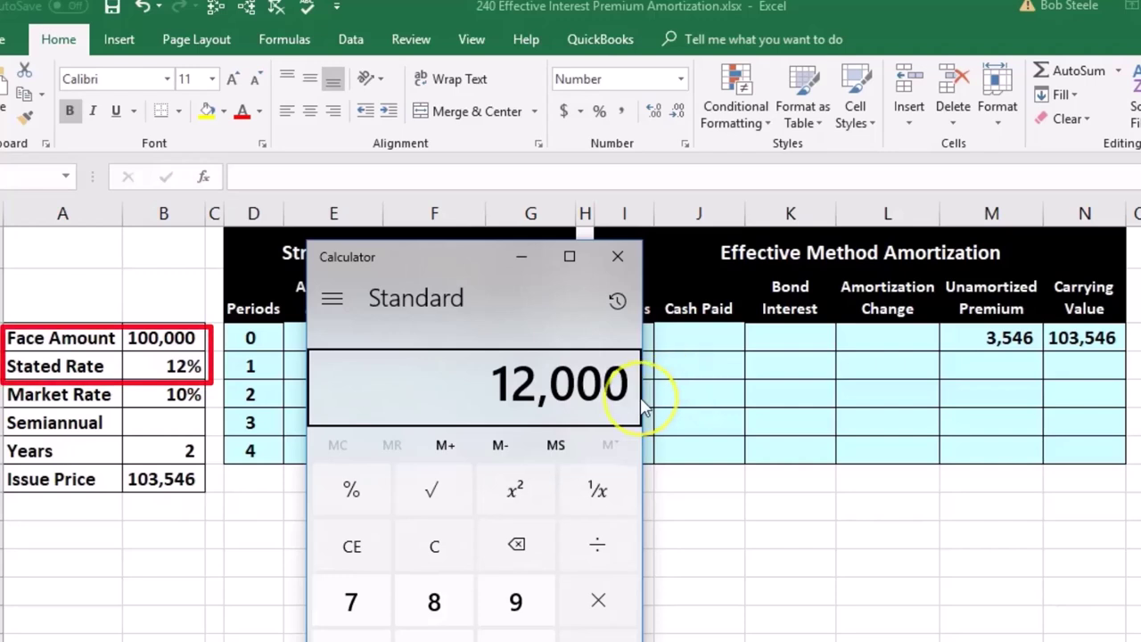
pyautogui.press('/')
pyautogui.write('2')
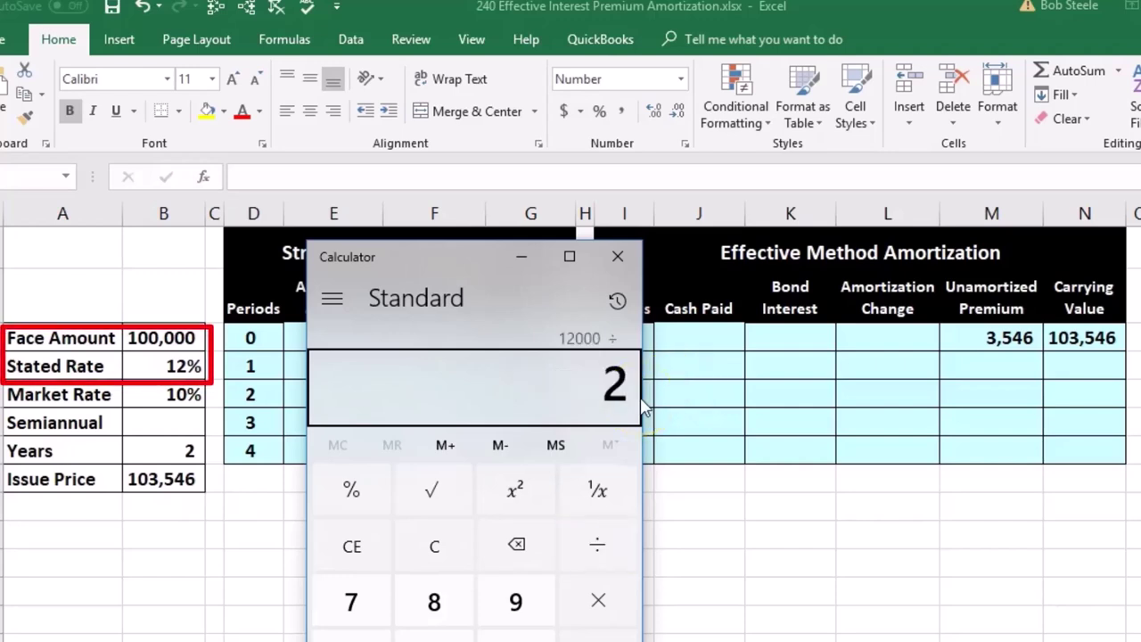
pyautogui.press('Return')
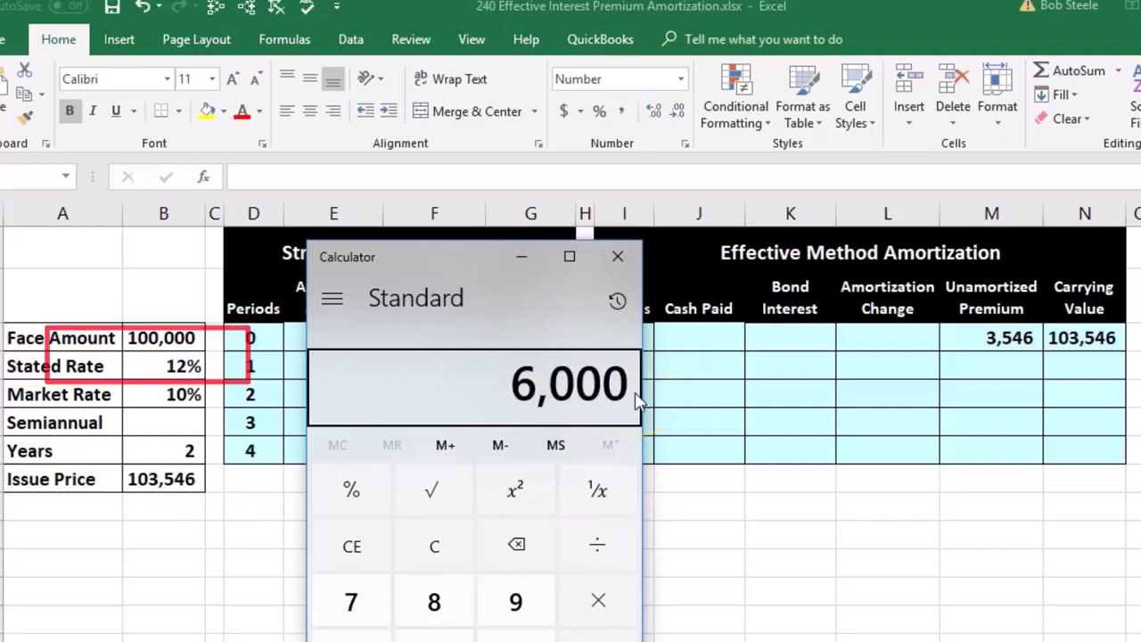
pyautogui.click(618, 257)
# Enter the period 1 Cash Paid formula in the Effective Method table as face amount times stated rate over two, =B3*B4/2.
pyautogui.click(676, 372)
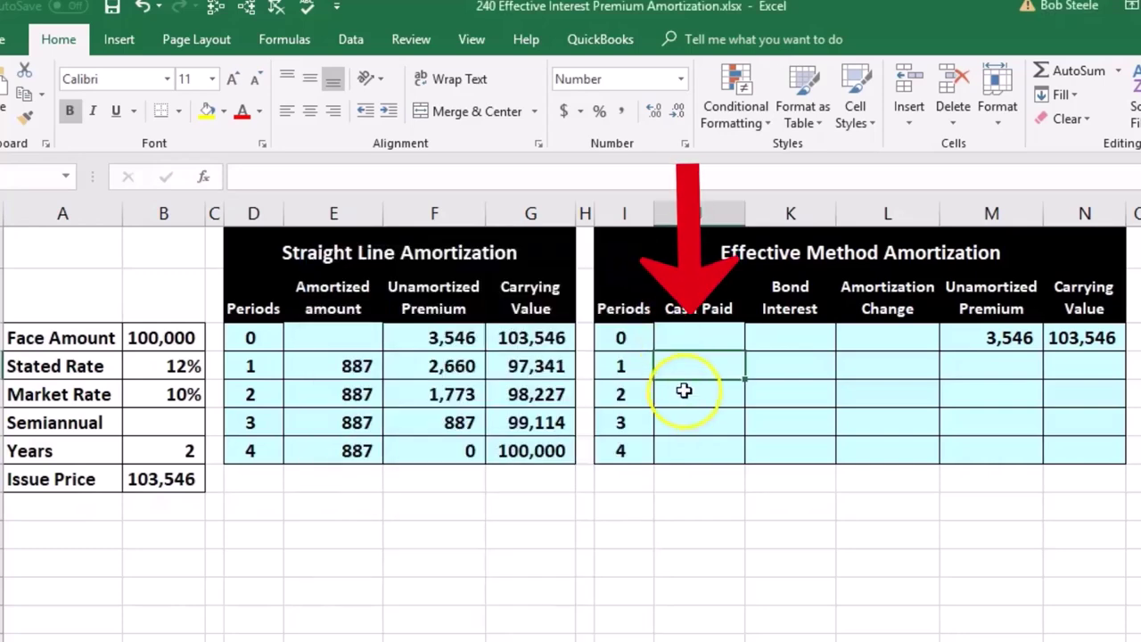
pyautogui.write('=')
pyautogui.click(179, 337)
pyautogui.write('*')
pyautogui.click(143, 361)
pyautogui.write('/2')
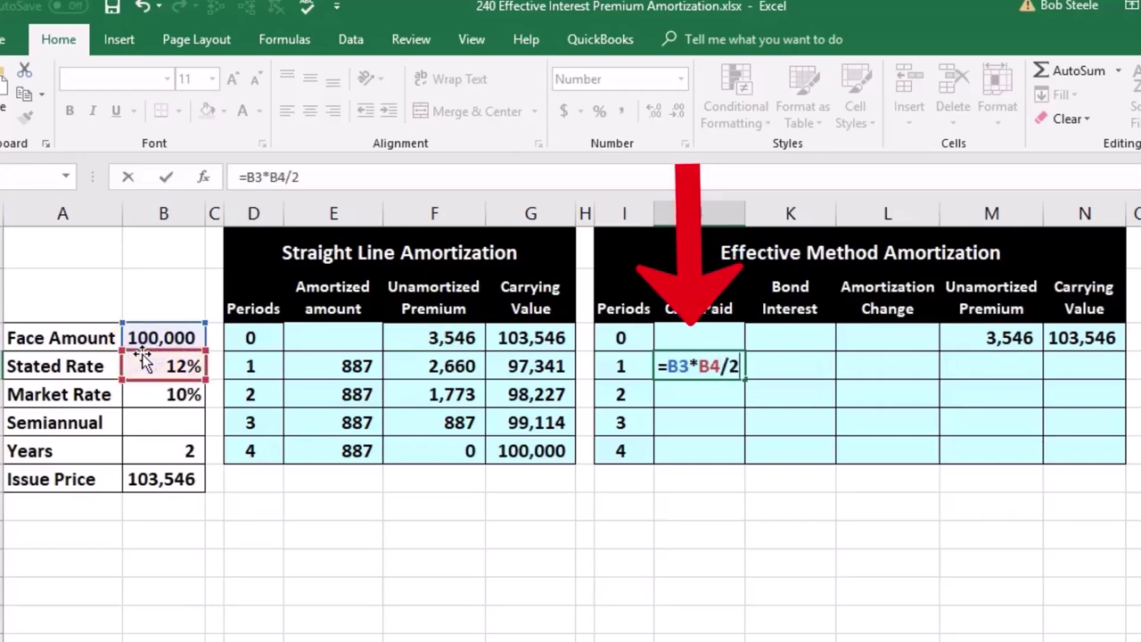
pyautogui.press('Return')
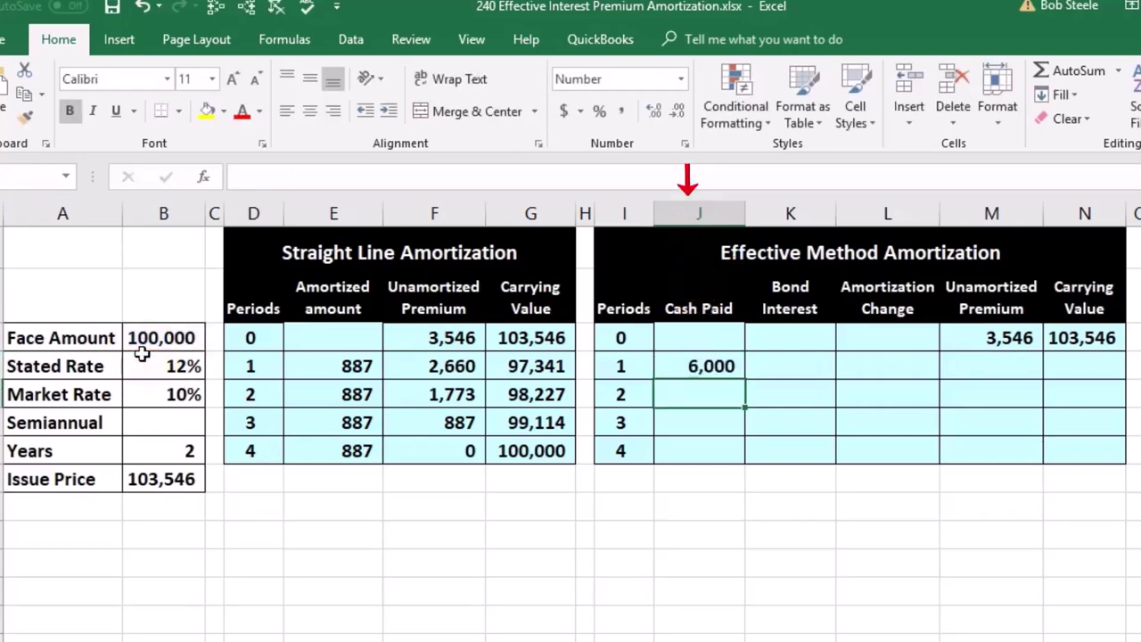
# Write the period 1 Bond Interest formula as the period 0 carrying value times the market rate over two, =N3*B5/2.
pyautogui.click(798, 361)
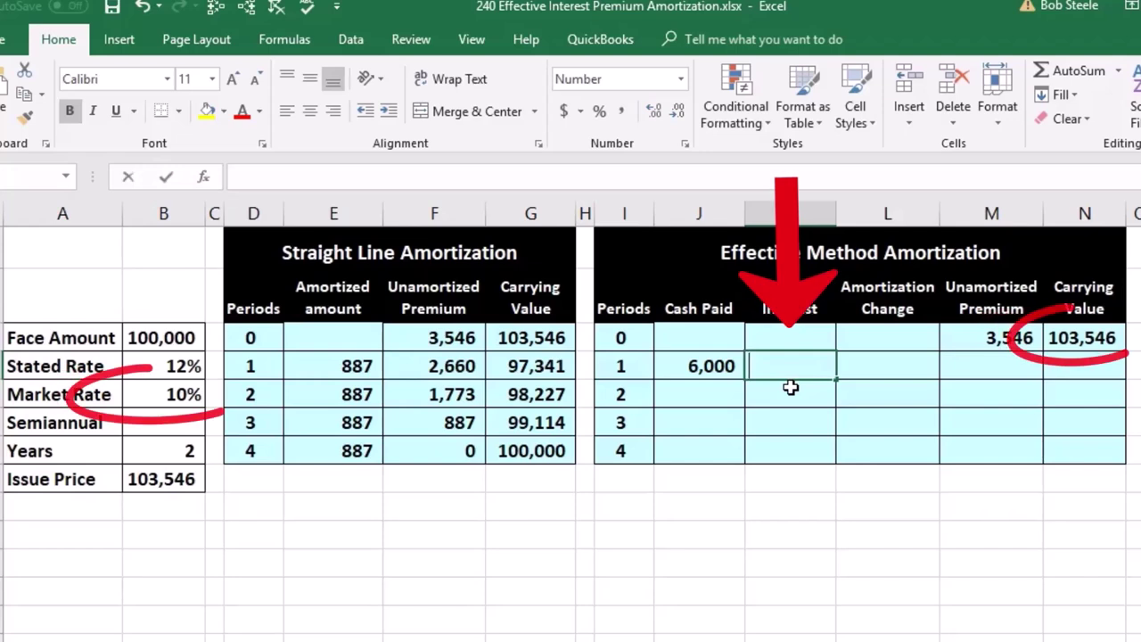
pyautogui.write('=')
pyautogui.click(1082, 338)
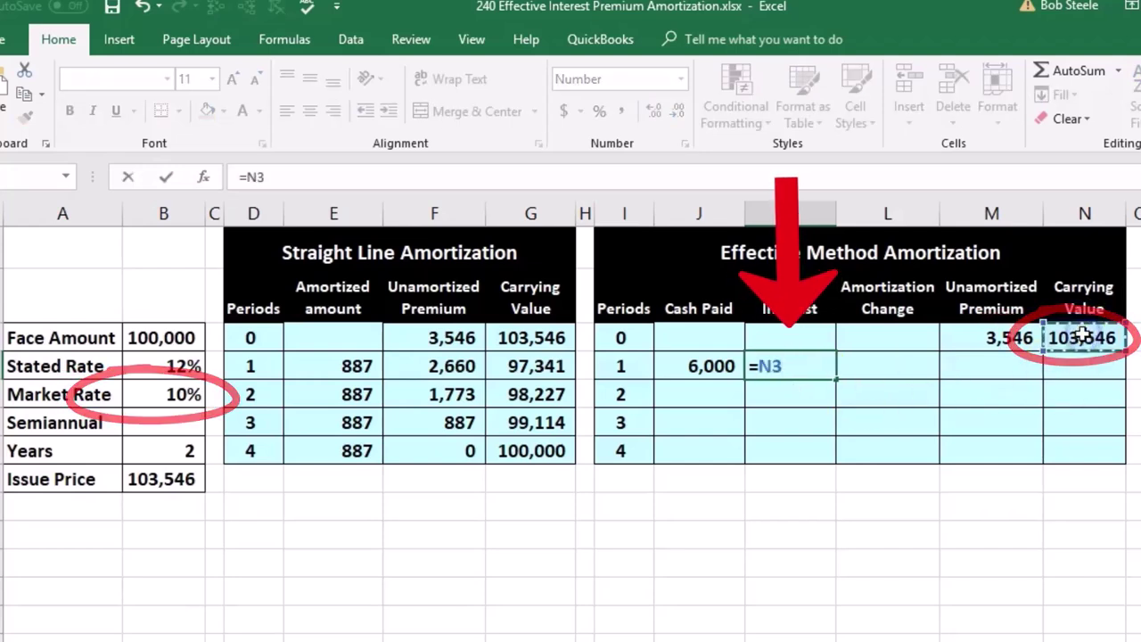
pyautogui.write('*')
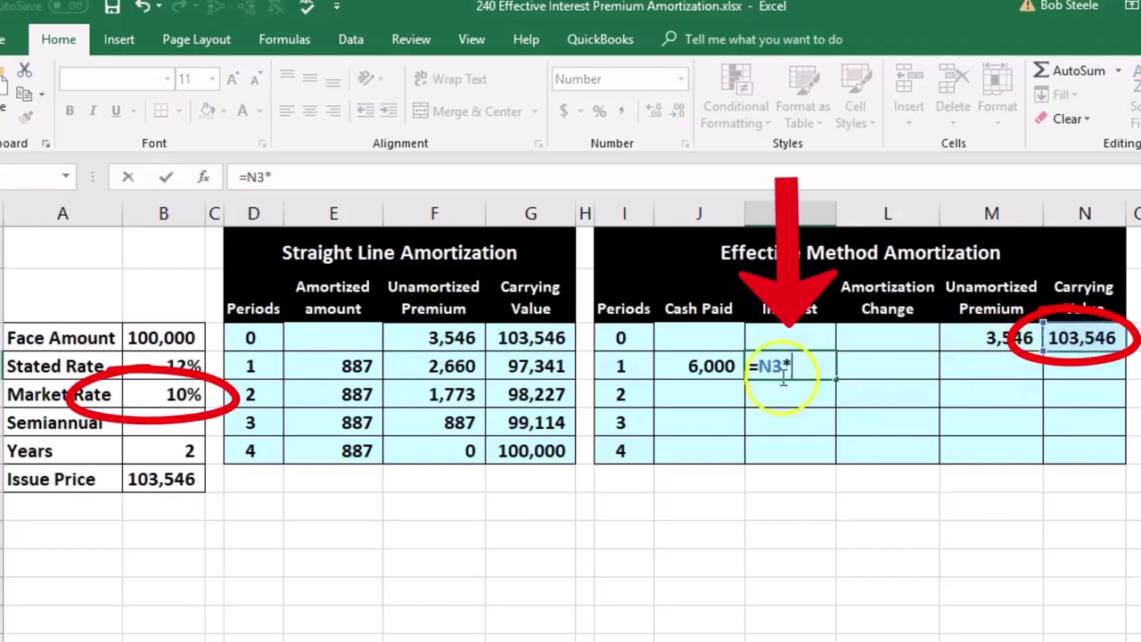
pyautogui.click(169, 397)
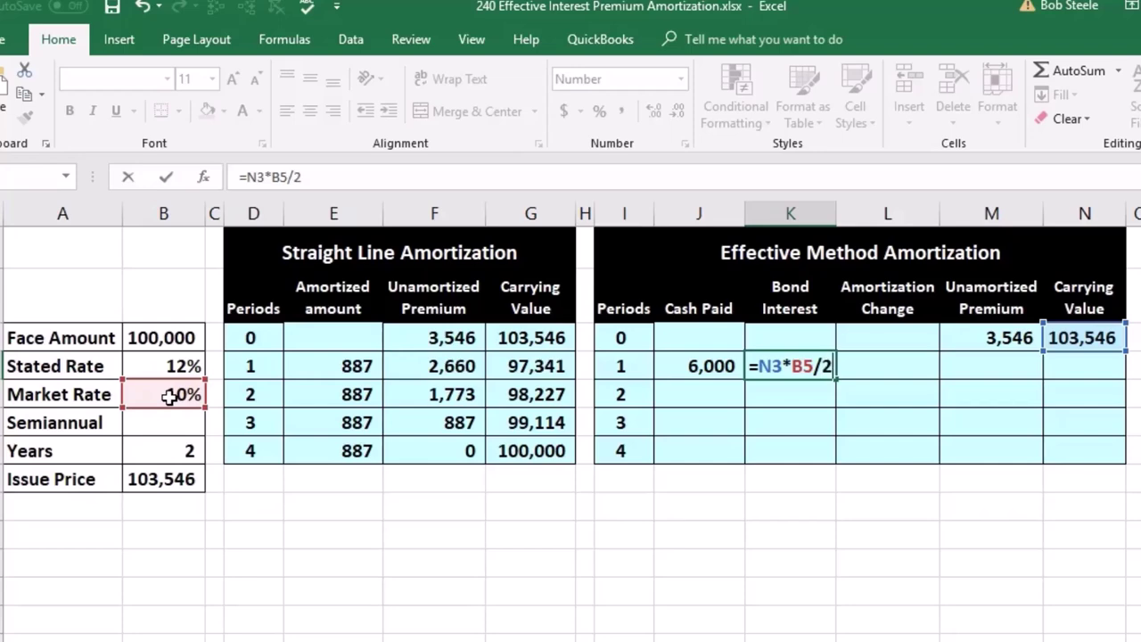
pyautogui.write('/2')
# Check the bond interest in Calculator as 103546 × 0.1, divided by 2, and return to Excel to commit the period 1 formula.
pyautogui.press('XF86Calculator')
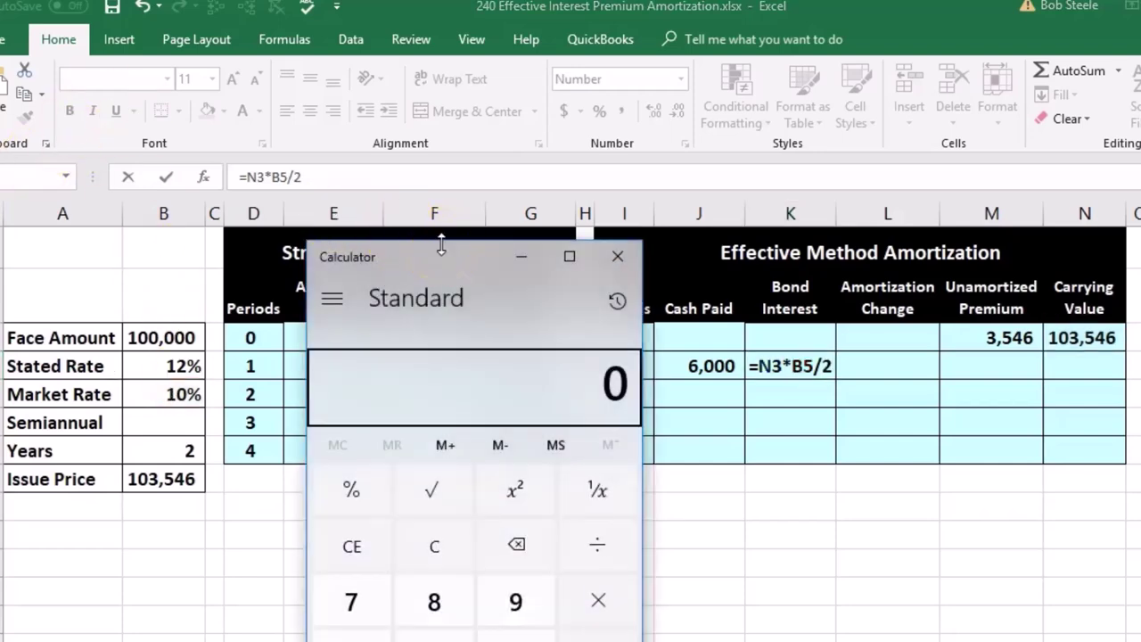
pyautogui.write('103546')
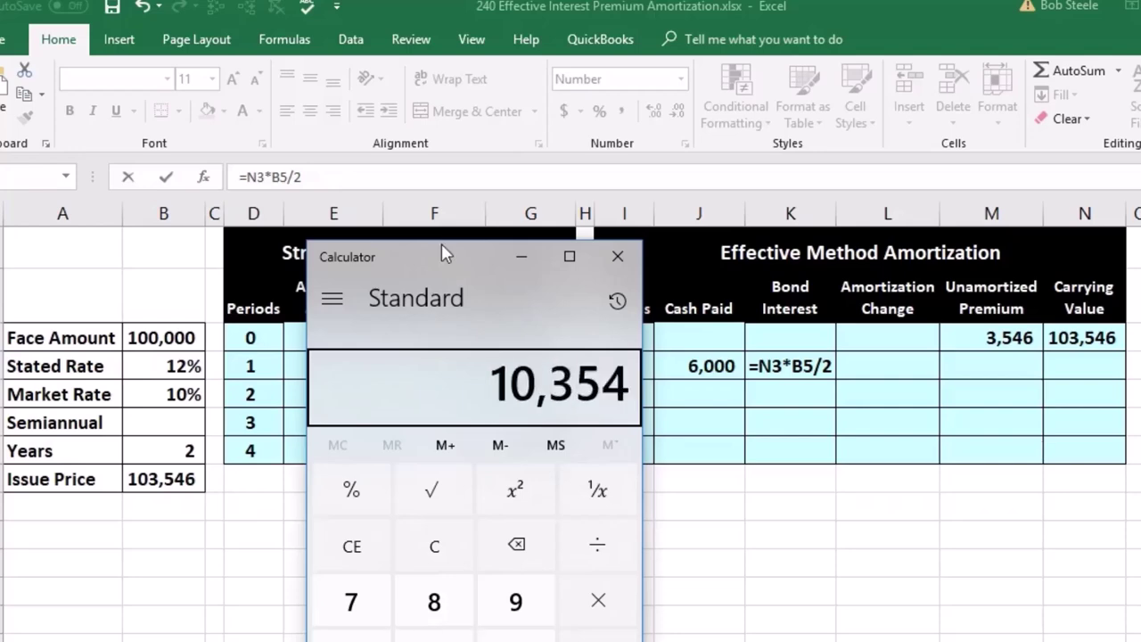
pyautogui.write('*')
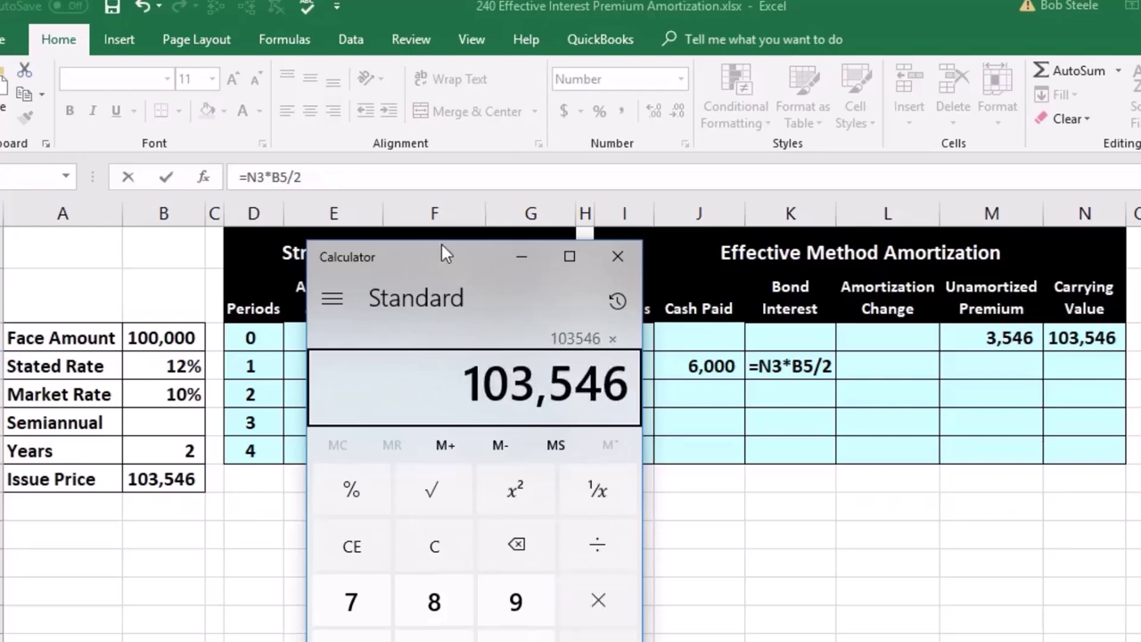
pyautogui.write('.1')
pyautogui.press('Return')
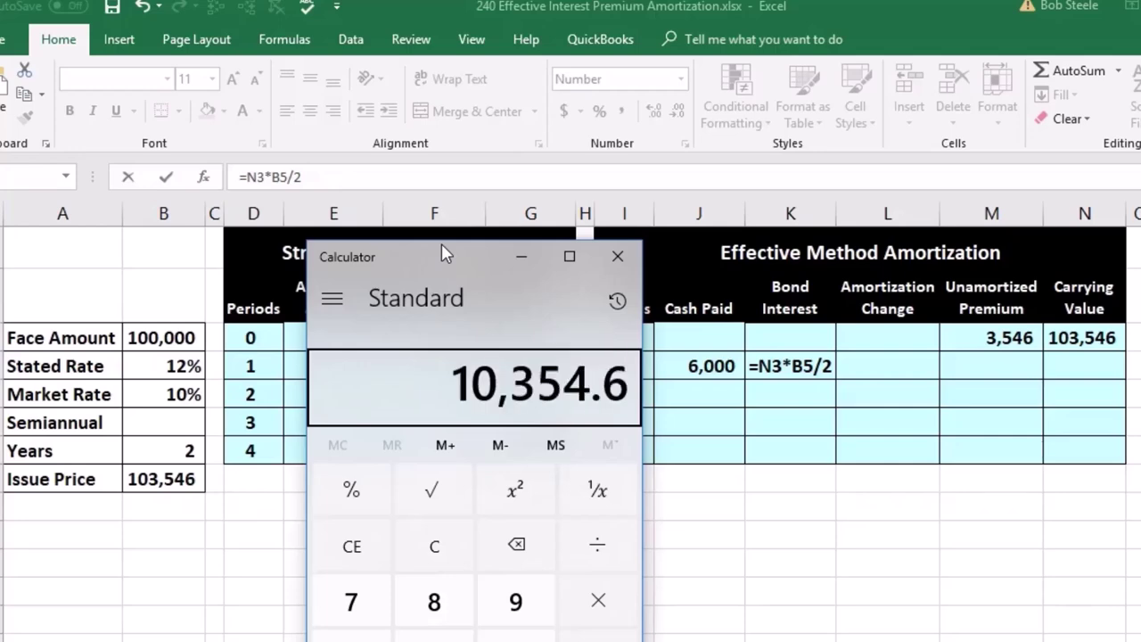
pyautogui.write('/')
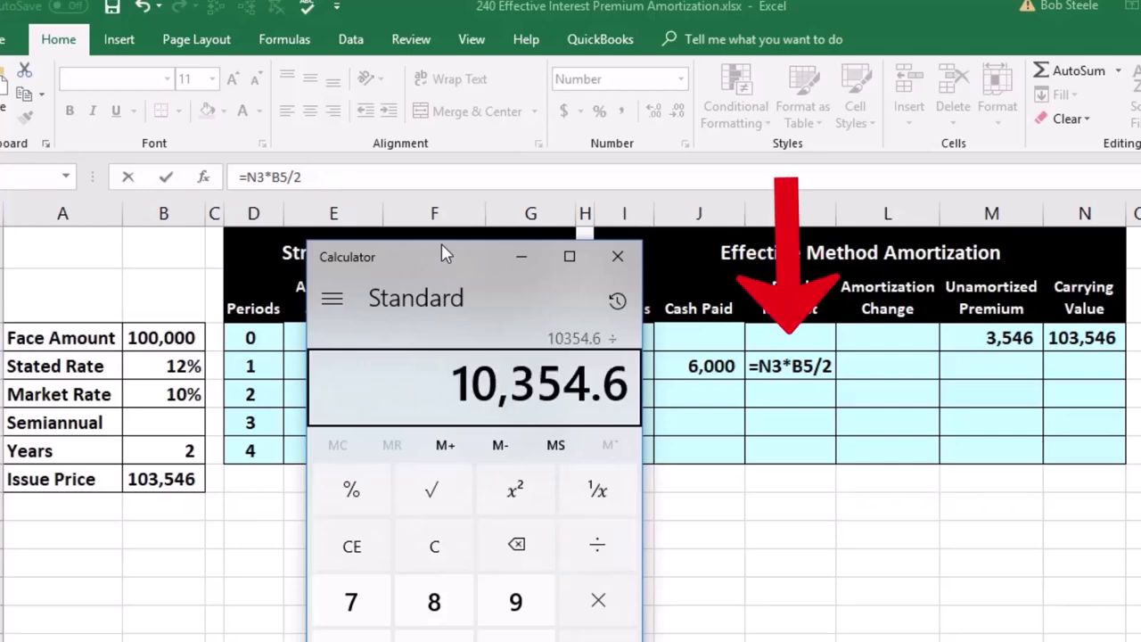
pyautogui.write('2')
pyautogui.press('Return')
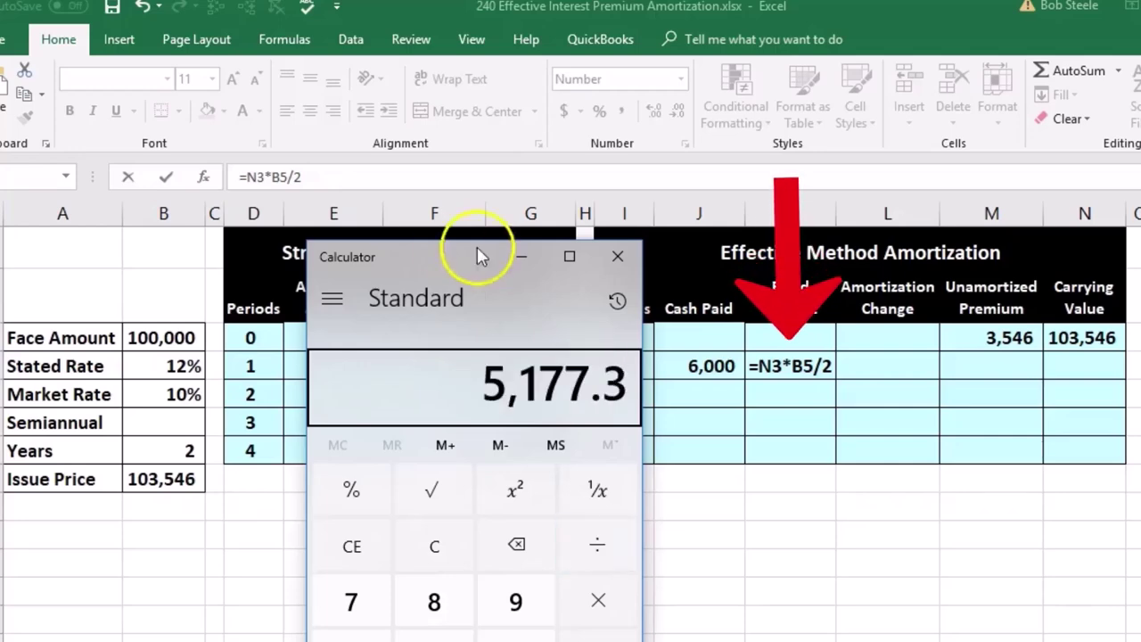
pyautogui.click(618, 257)
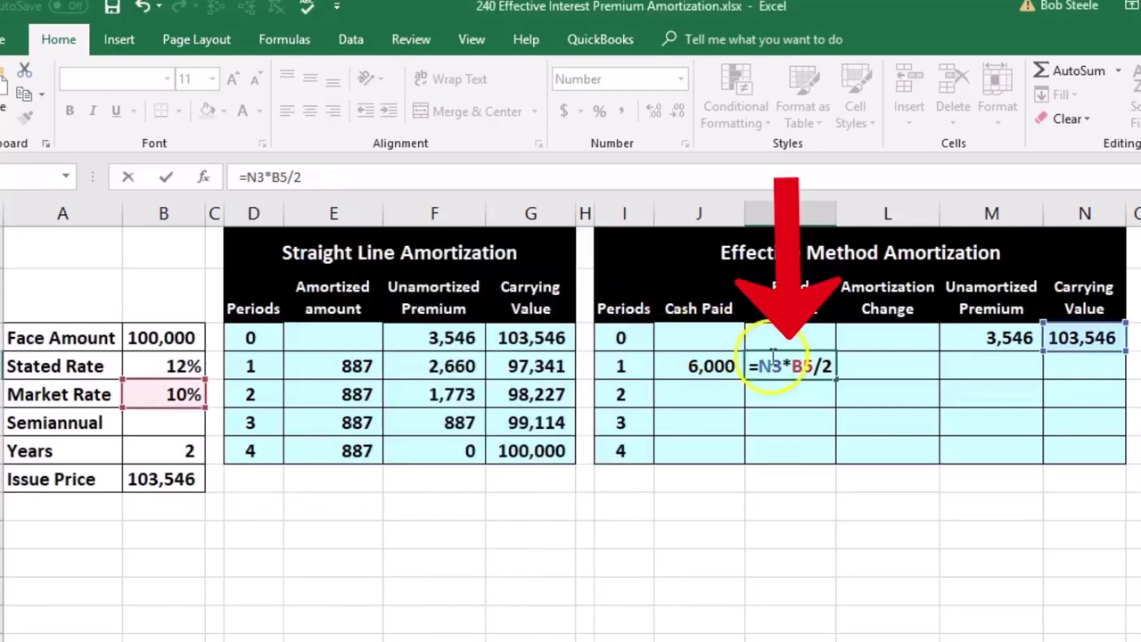
pyautogui.press('Return')
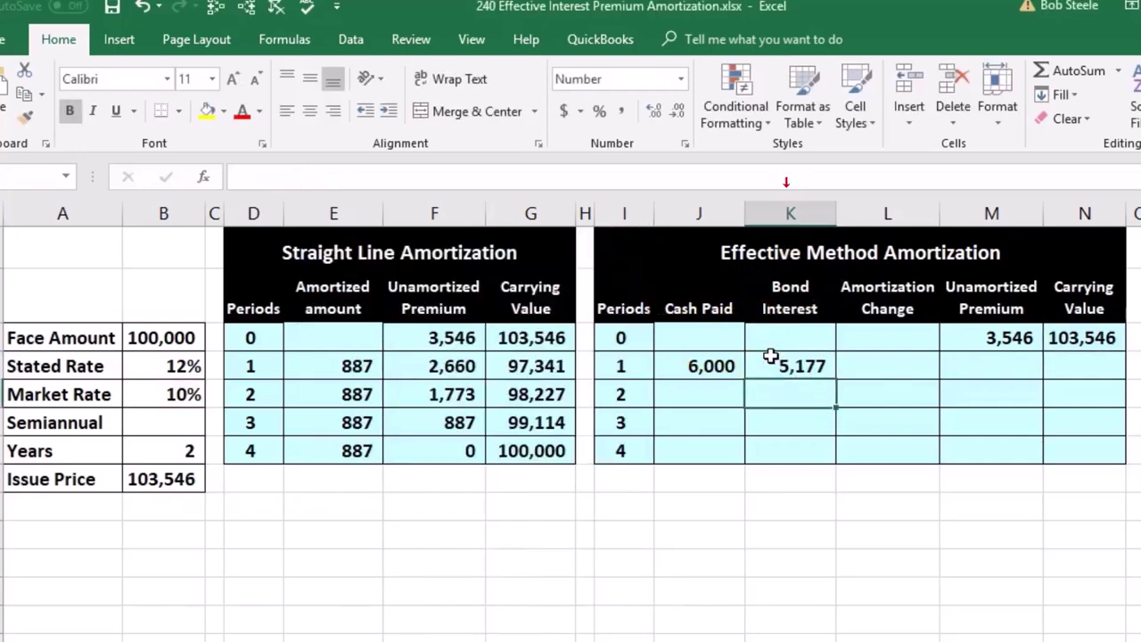
# Calculate the period 1 Amortization Change as cash paid minus bond interest, =J4-K4.
pyautogui.click(896, 358)
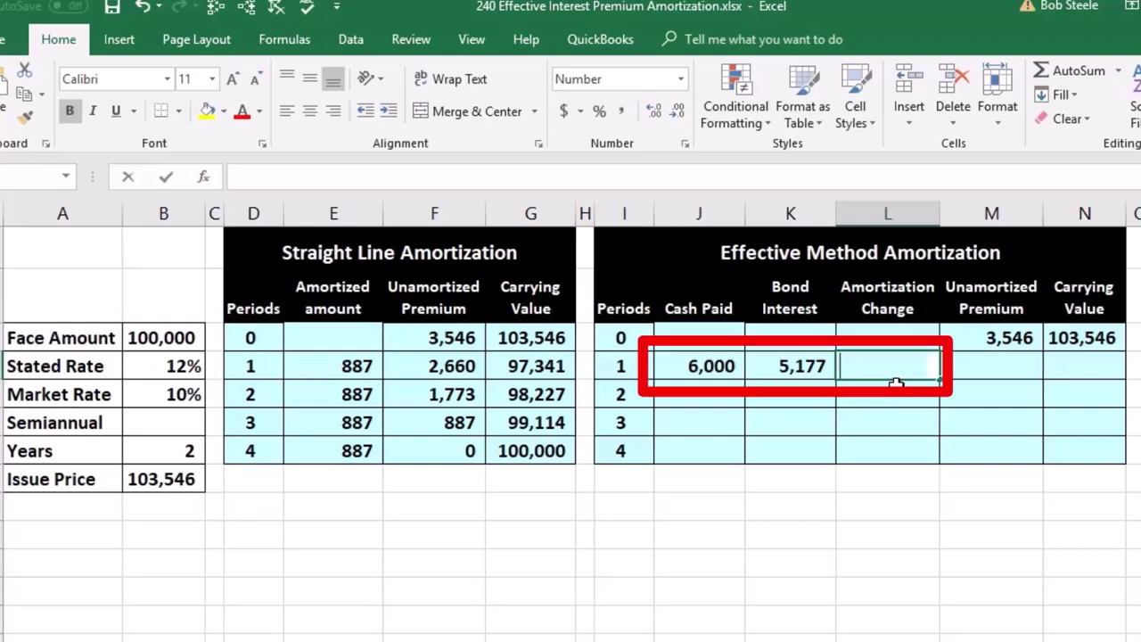
pyautogui.write('=')
pyautogui.press('Left')
pyautogui.press('Left')
pyautogui.write('-')
pyautogui.press('Left')
pyautogui.press('Return')
# Calculate the period 1 Unamortized Premium as the period 0 premium minus the period 1 amortization change, =M3-L4.
pyautogui.press('Up')
pyautogui.press('Right')
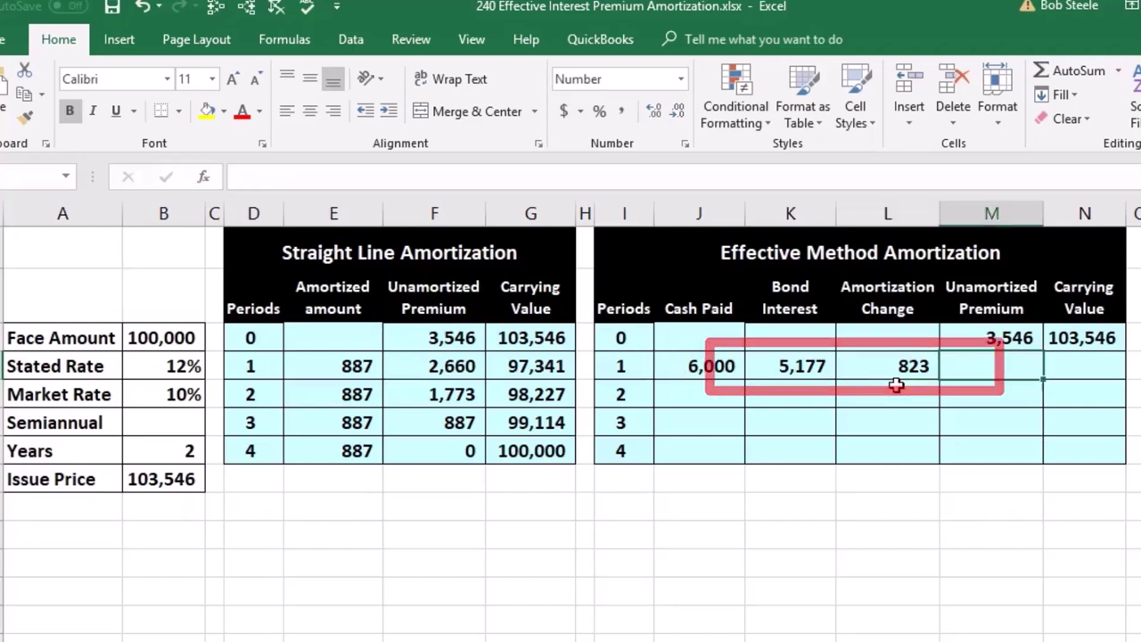
pyautogui.write('=')
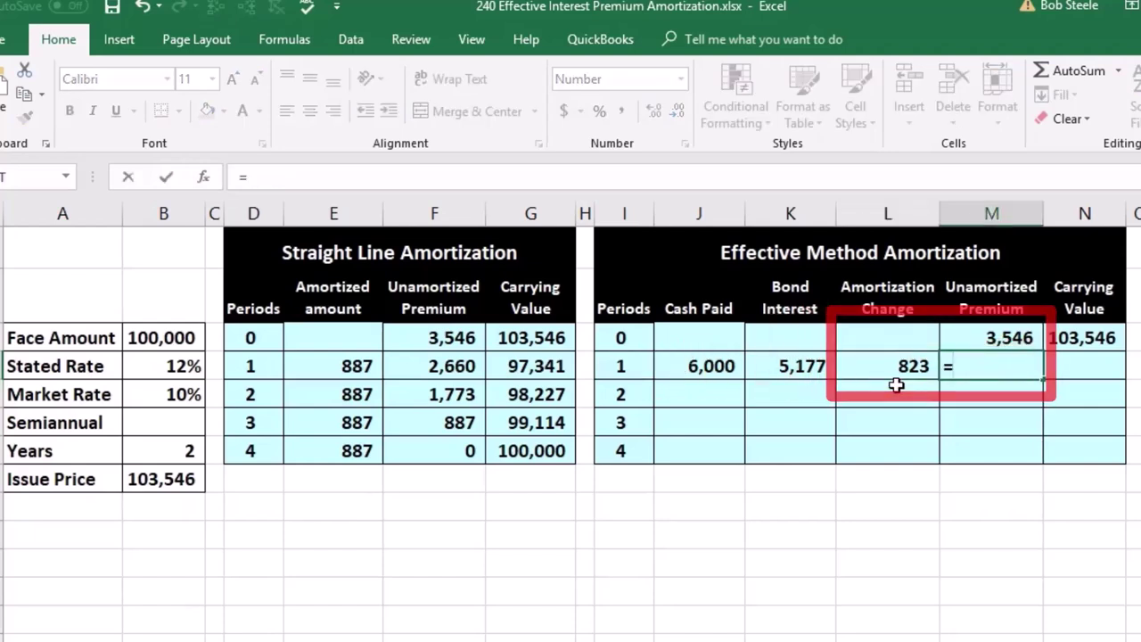
pyautogui.press('Up')
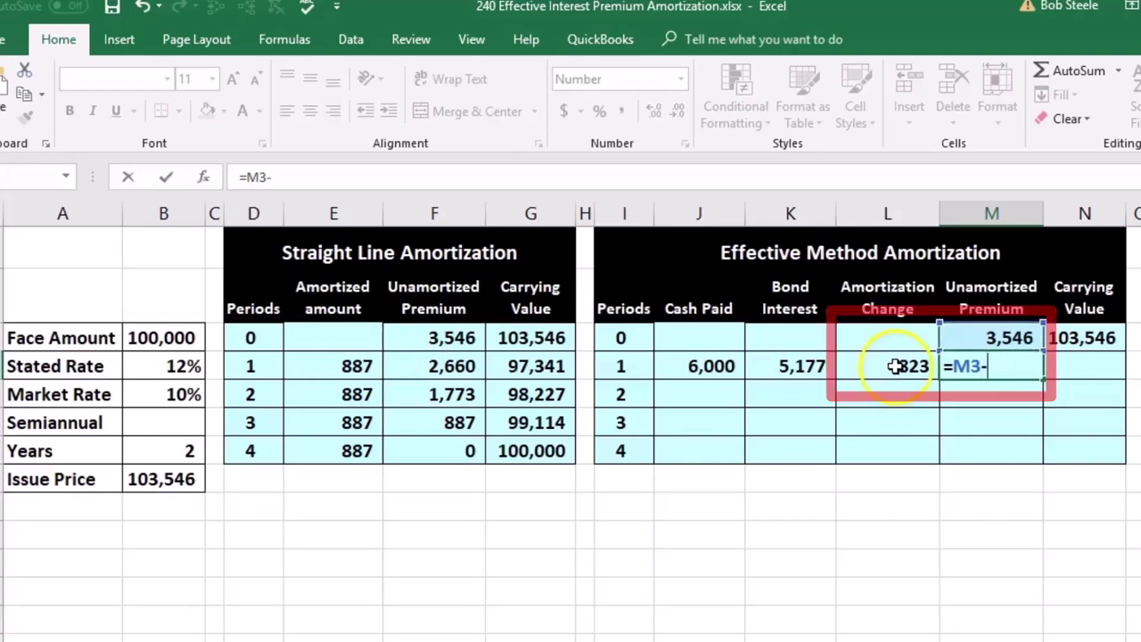
pyautogui.press('Tab')
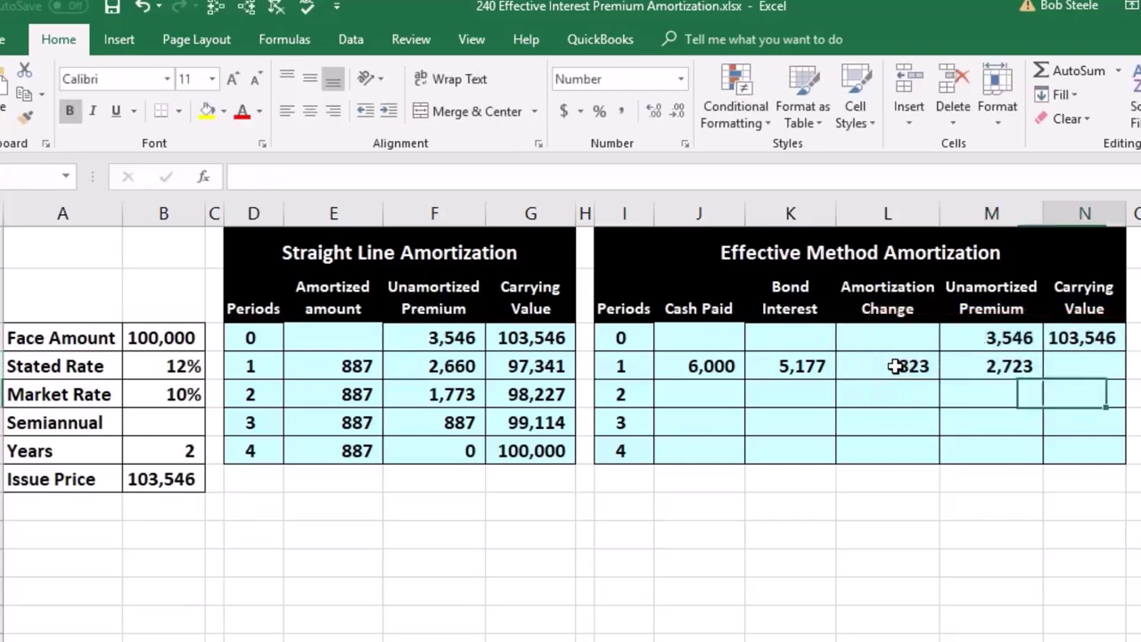
# Calculate the period 1 Carrying Value as the face amount plus the period 1 unamortized premium, =B3+M4.
pyautogui.write('=')
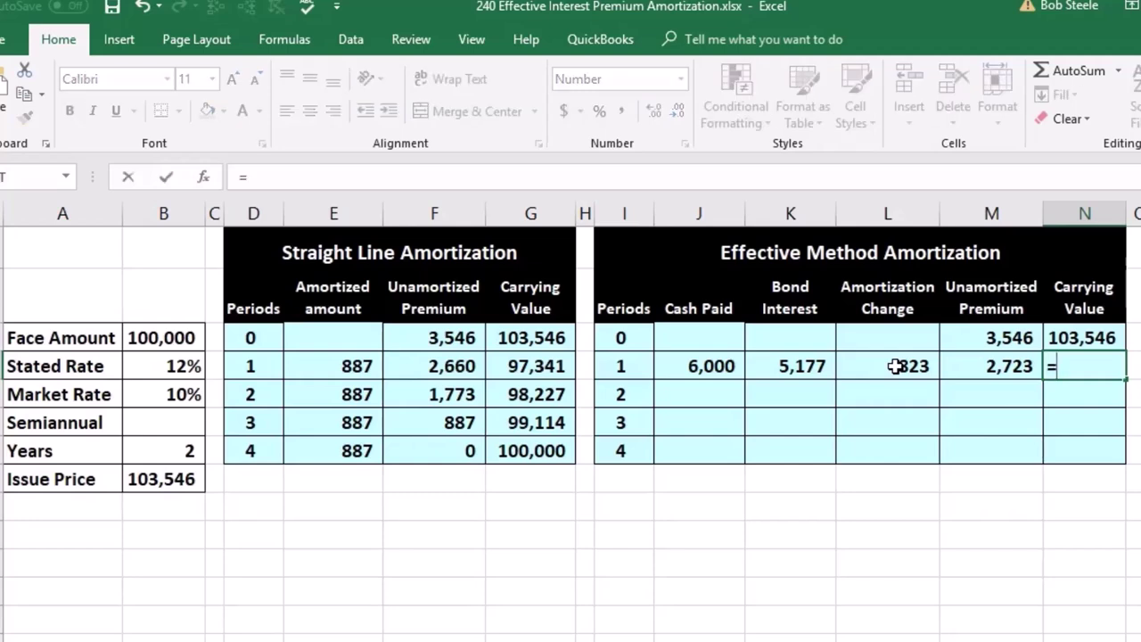
pyautogui.click(170, 343)
pyautogui.write('+')
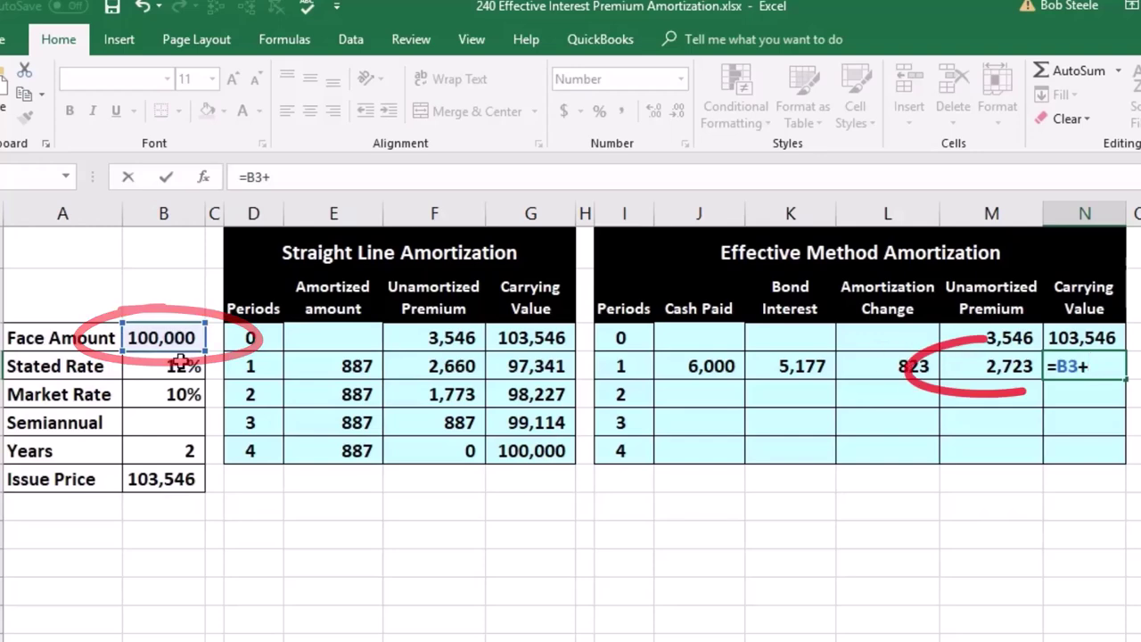
pyautogui.click(952, 365)
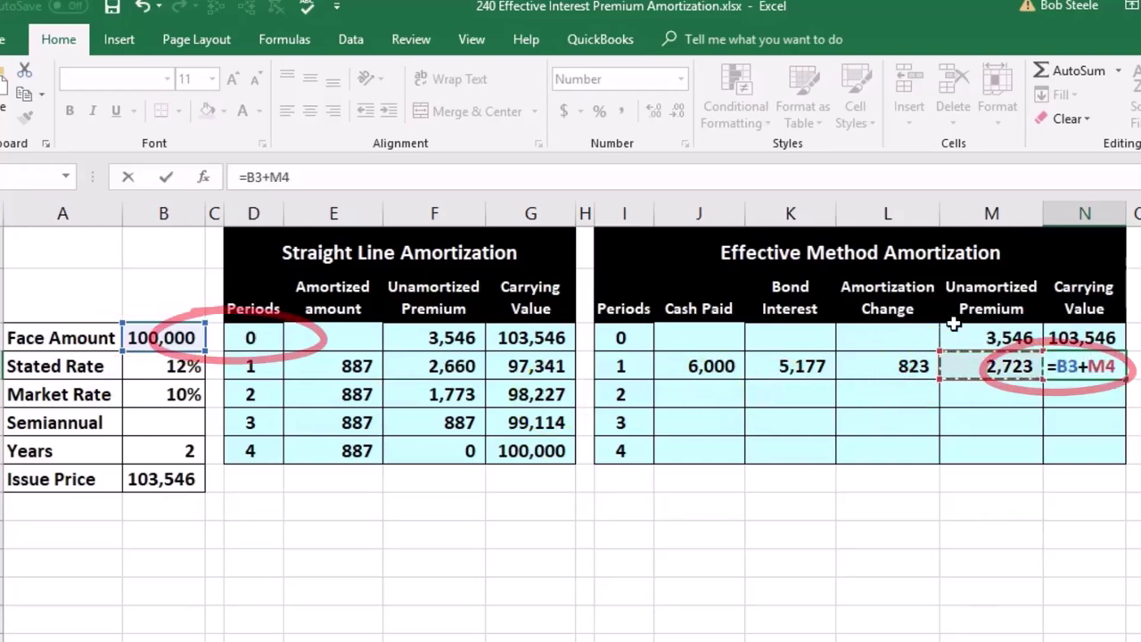
pyautogui.press('Return')
# Calculate the period 2 Cash Paid as the face amount times the stated rate over two, =B3*B4/2.
pyautogui.press('Left')
pyautogui.press('Left')
pyautogui.press('Left')
pyautogui.press('Left')
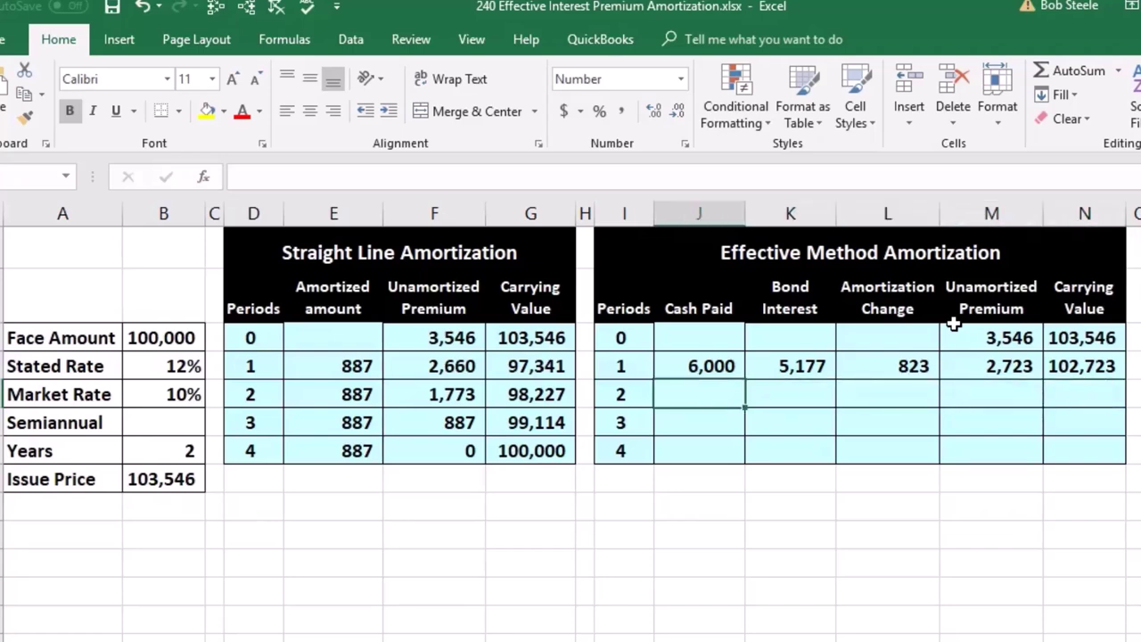
pyautogui.write('=')
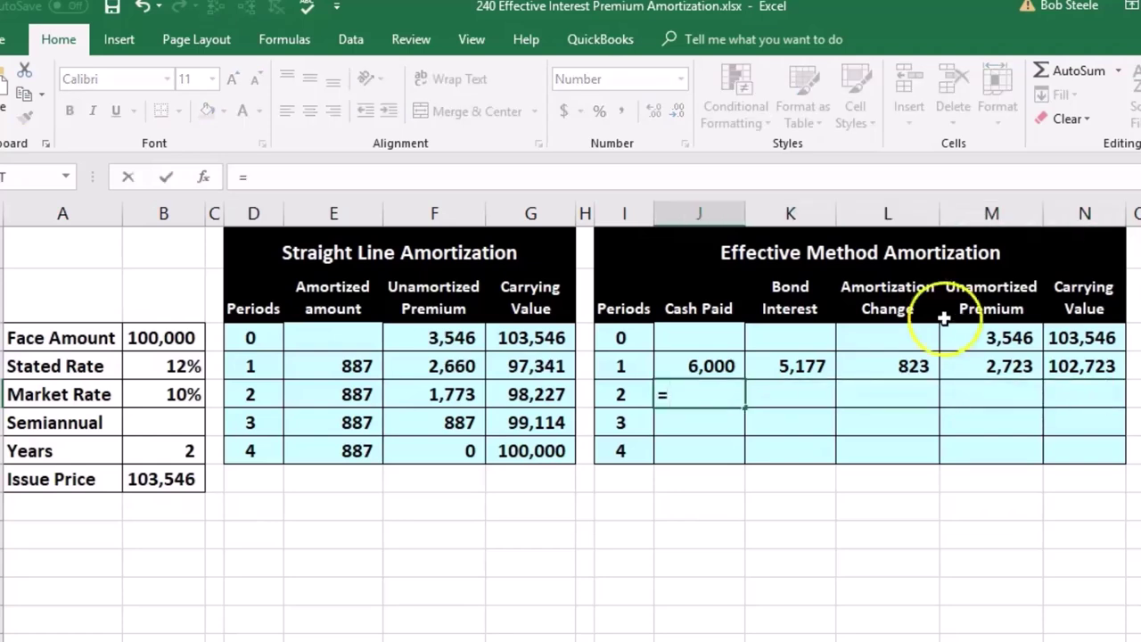
pyautogui.click(724, 366)
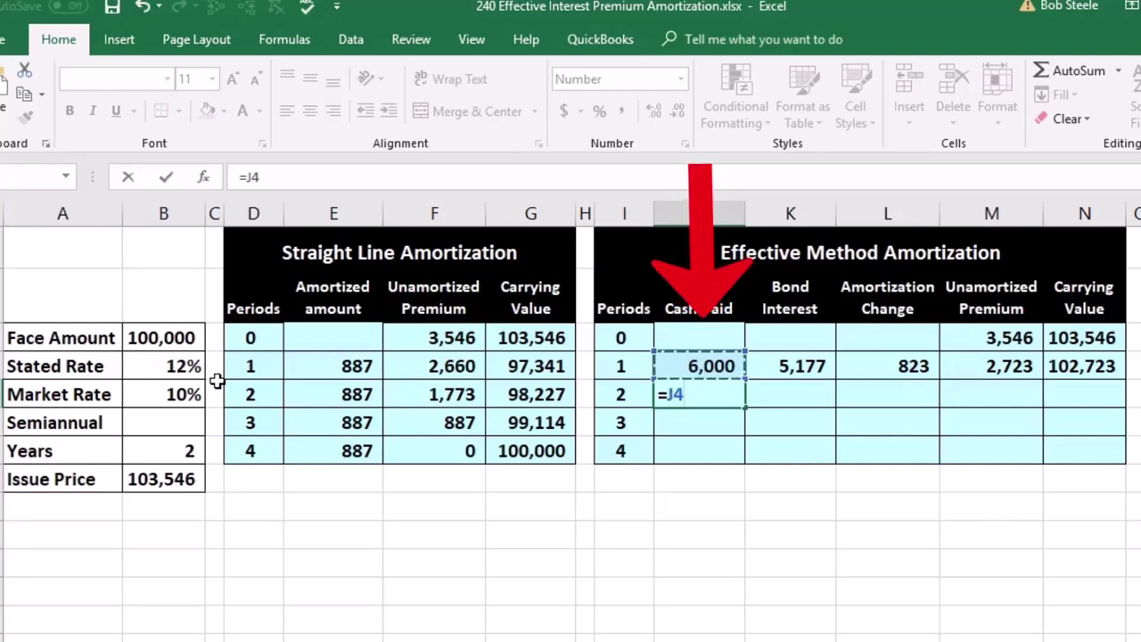
pyautogui.click(162, 338)
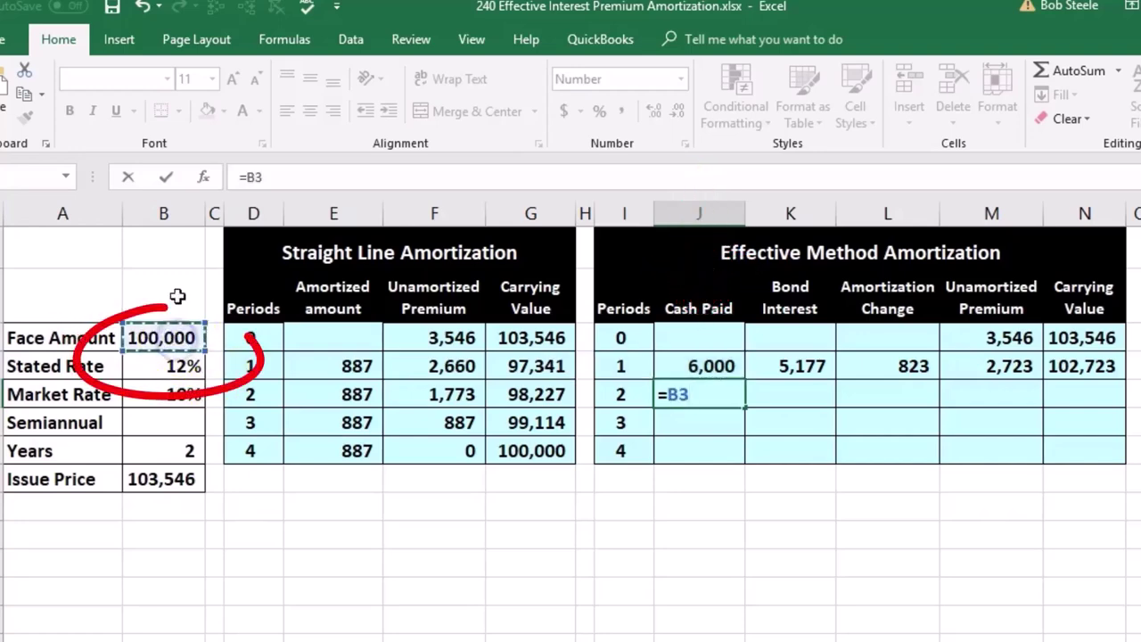
pyautogui.write('*')
pyautogui.click(181, 368)
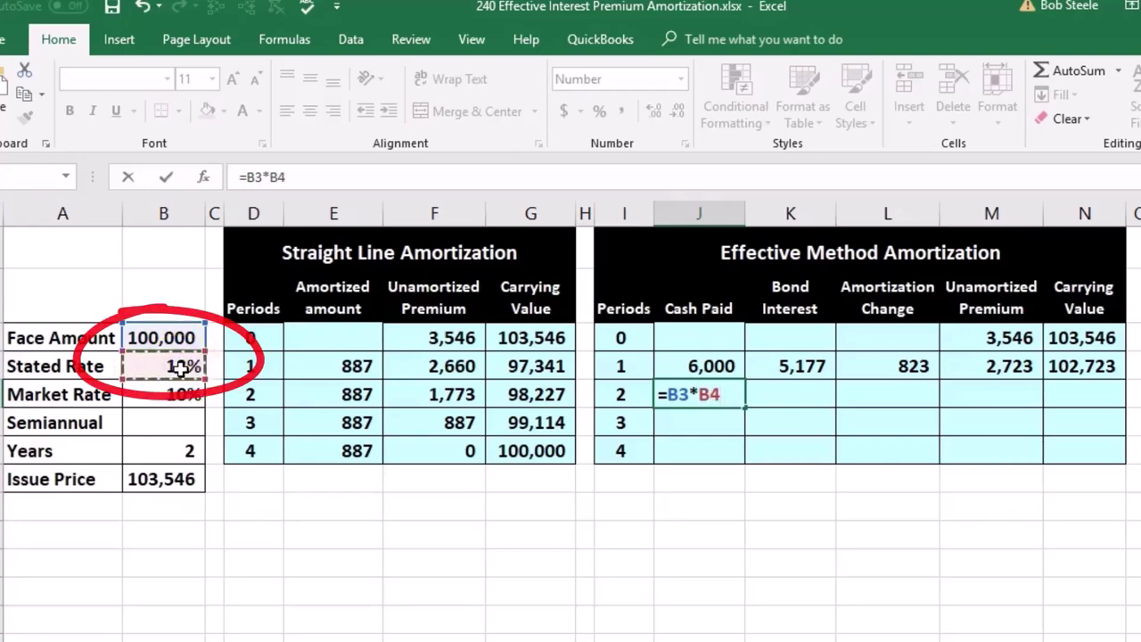
pyautogui.write('/2')
pyautogui.press('Tab')
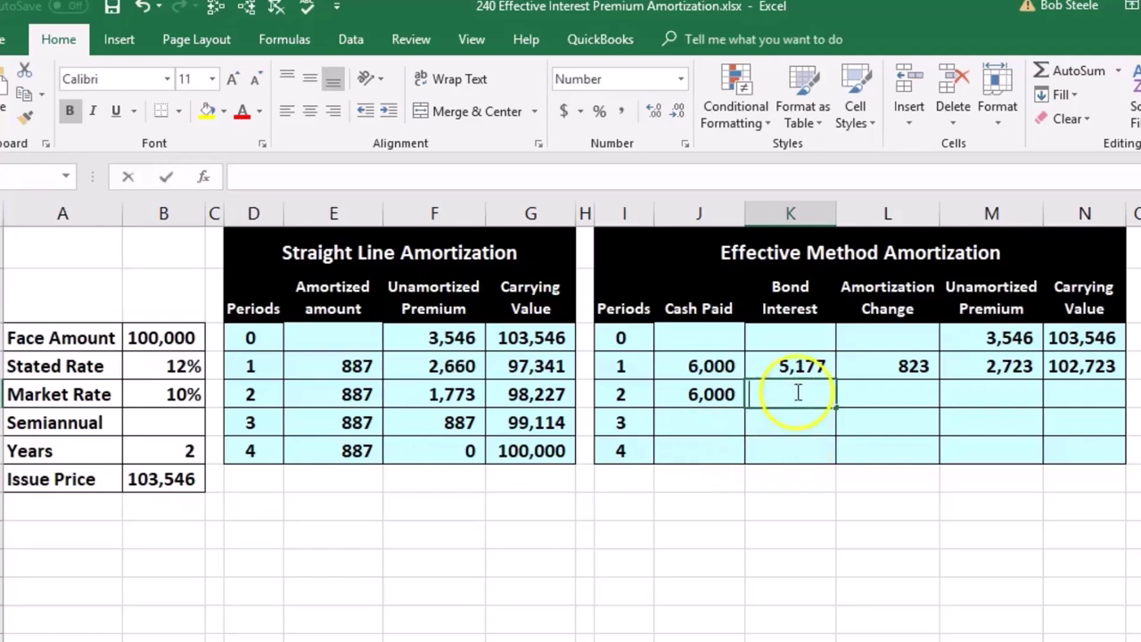
# Calculate the period 2 Bond Interest as the period 1 carrying value times the market rate over two, =N4*B5/2.
pyautogui.write('=')
pyautogui.press('Right')
pyautogui.press('Right')
pyautogui.press('Right')
pyautogui.press('Up')
pyautogui.write('*')
pyautogui.press('Left')
pyautogui.press('Left')
pyautogui.press('Left')
pyautogui.press('Left')
pyautogui.press('Left')
pyautogui.press('Left')
pyautogui.press('Left')
pyautogui.press('Left')
pyautogui.press('Left')
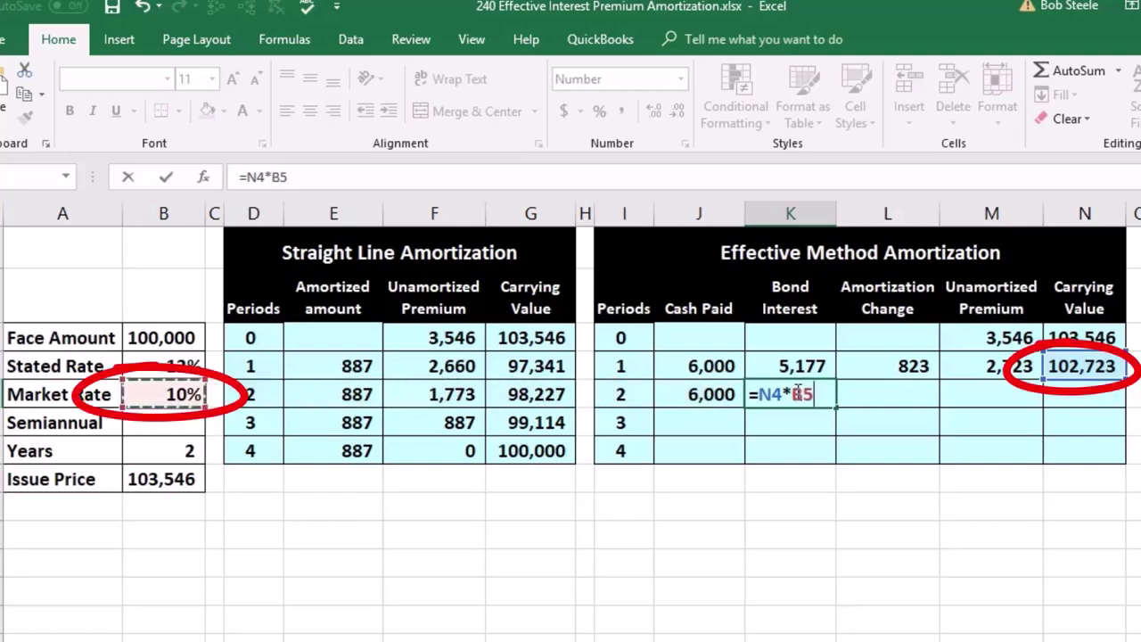
pyautogui.write('/2')
pyautogui.press('Tab')
# Calculate the period 2 Amortization Change as cash paid minus bond interest, =J5-K5.
pyautogui.write('=')
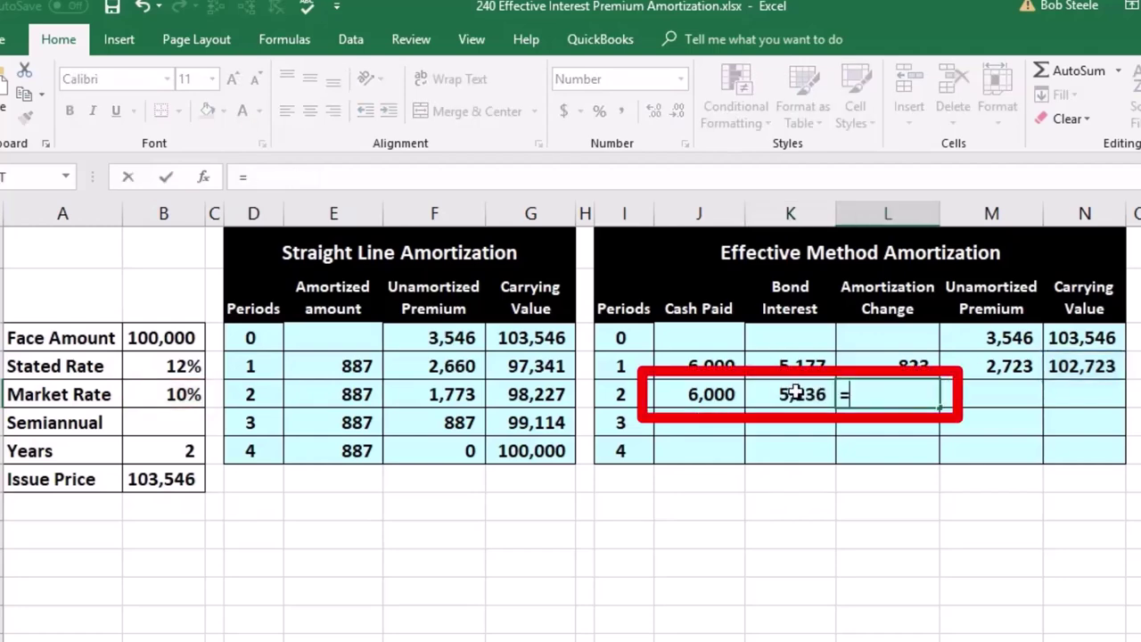
pyautogui.press('Left')
pyautogui.press('Left')
pyautogui.write('-')
pyautogui.press('Left')
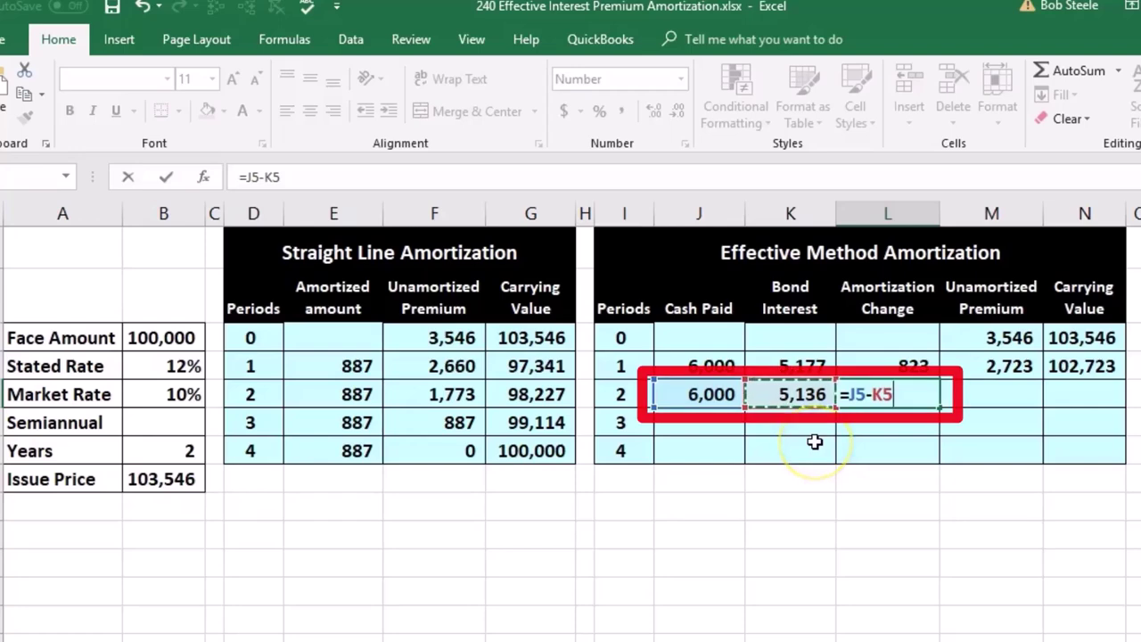
pyautogui.hotkey('ctrl', 'Return')
# Calculate the period 2 Unamortized Premium as the period 1 premium minus the period 2 amortization change, =M4-L5.
pyautogui.press('Tab')
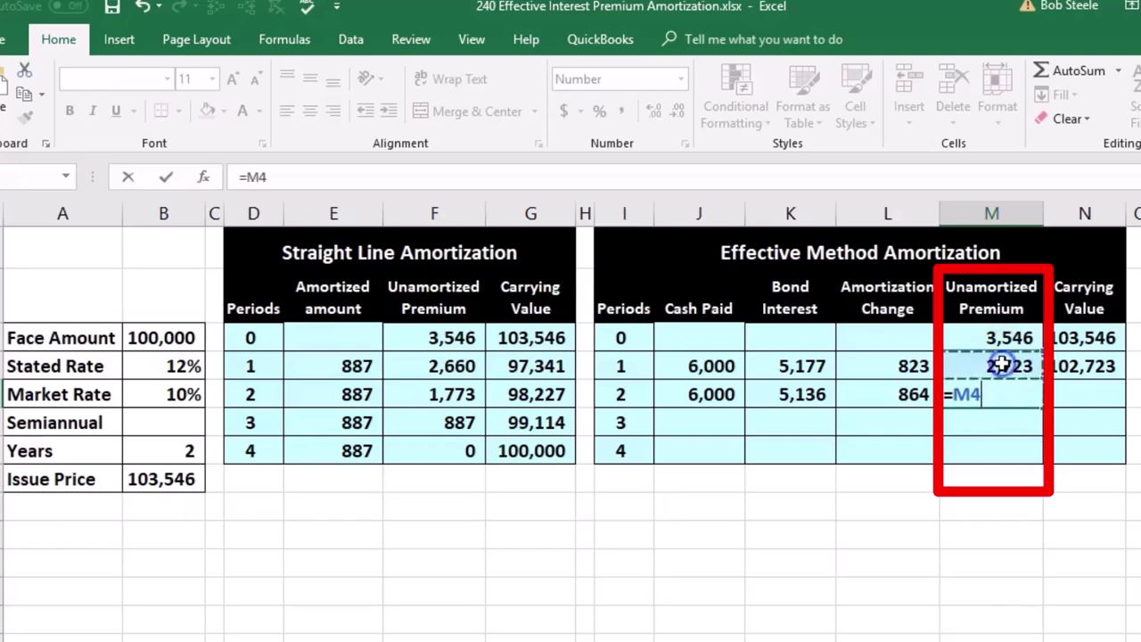
pyautogui.click(901, 389)
pyautogui.press('Tab')
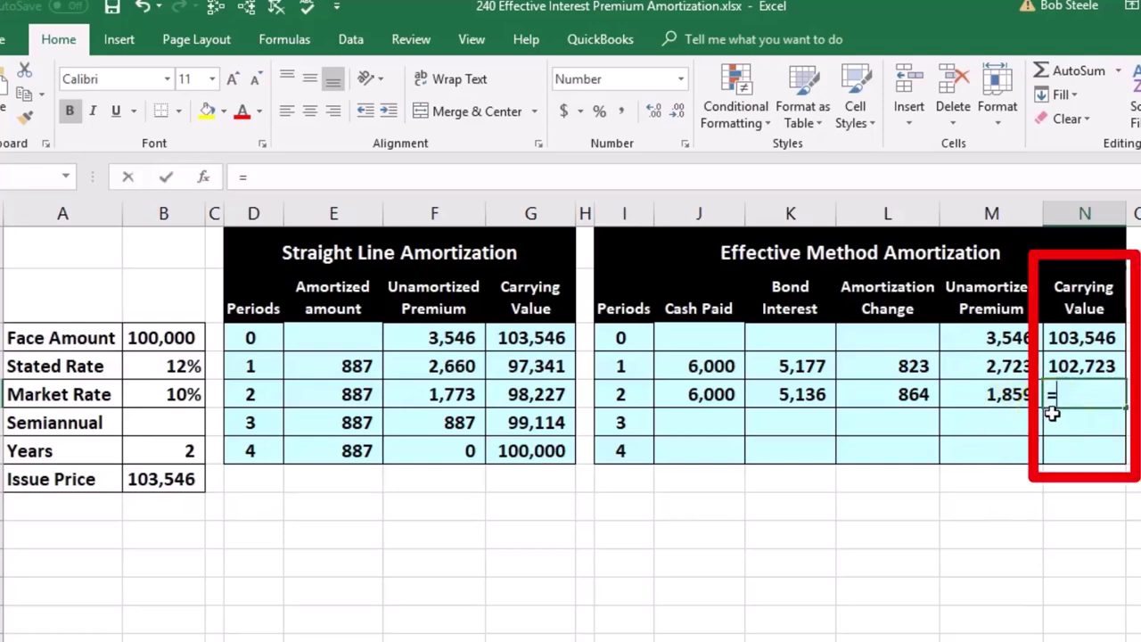
# Calculate the period 2 Carrying Value as the face amount plus the period 2 unamortized premium, =B3+M5.
pyautogui.write('=')
pyautogui.click(165, 337)
pyautogui.write('+')
pyautogui.click(964, 395)
pyautogui.press('Return')
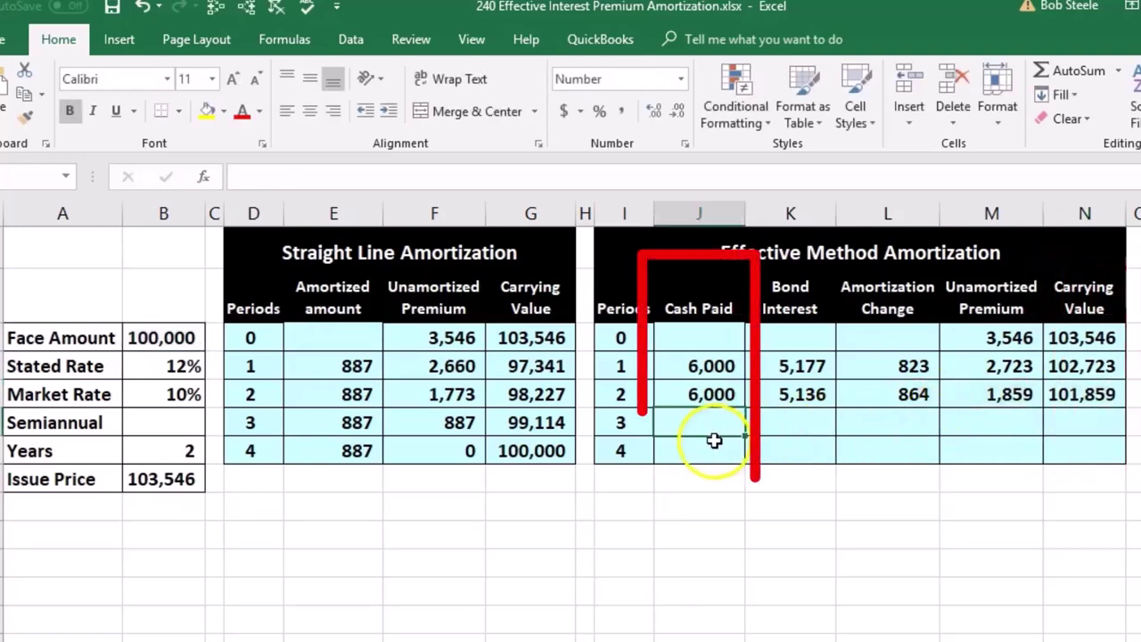
# Calculate the period 3 Cash Paid as the face amount times the stated rate over two, =B3*B4/2.
pyautogui.write('=')
pyautogui.press('Up')
pyautogui.press('Left')
pyautogui.press('Left')
pyautogui.press('Left')
pyautogui.press('Left')
pyautogui.press('Left')
pyautogui.press('Left')
pyautogui.press('Left')
pyautogui.press('Left')
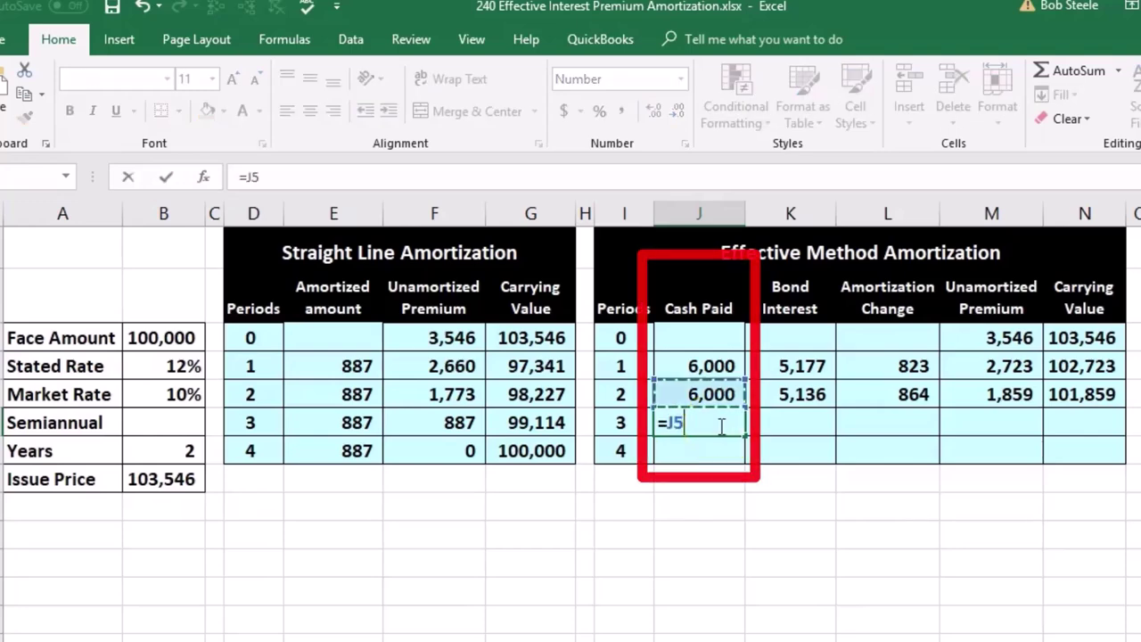
pyautogui.press('Up')
pyautogui.press('Up')
pyautogui.press('Up')
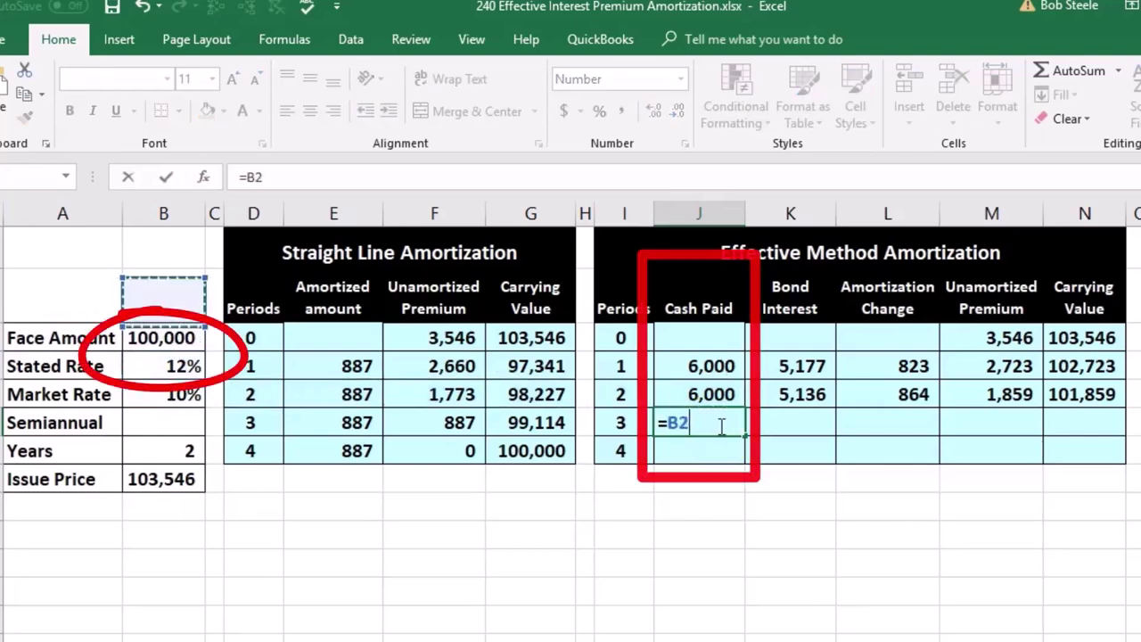
pyautogui.press('Down')
pyautogui.press('Left')
pyautogui.press('Left')
pyautogui.press('Left')
pyautogui.press('Left')
pyautogui.press('Left')
pyautogui.press('Left')
pyautogui.press('Left')
pyautogui.press('Left')
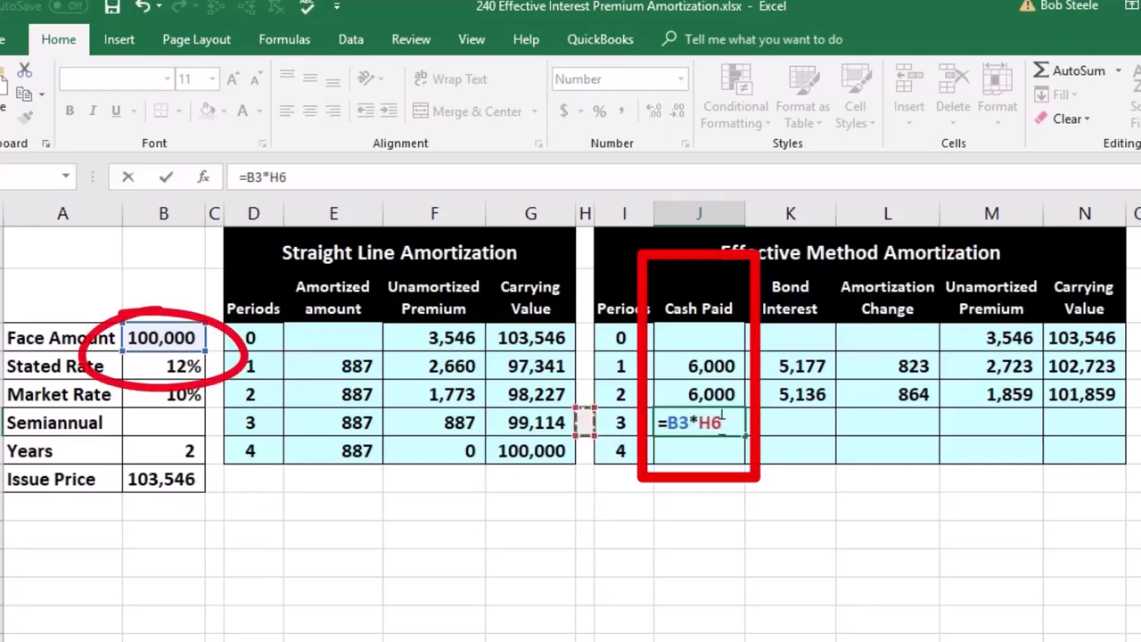
pyautogui.press('Up')
pyautogui.press('Up')
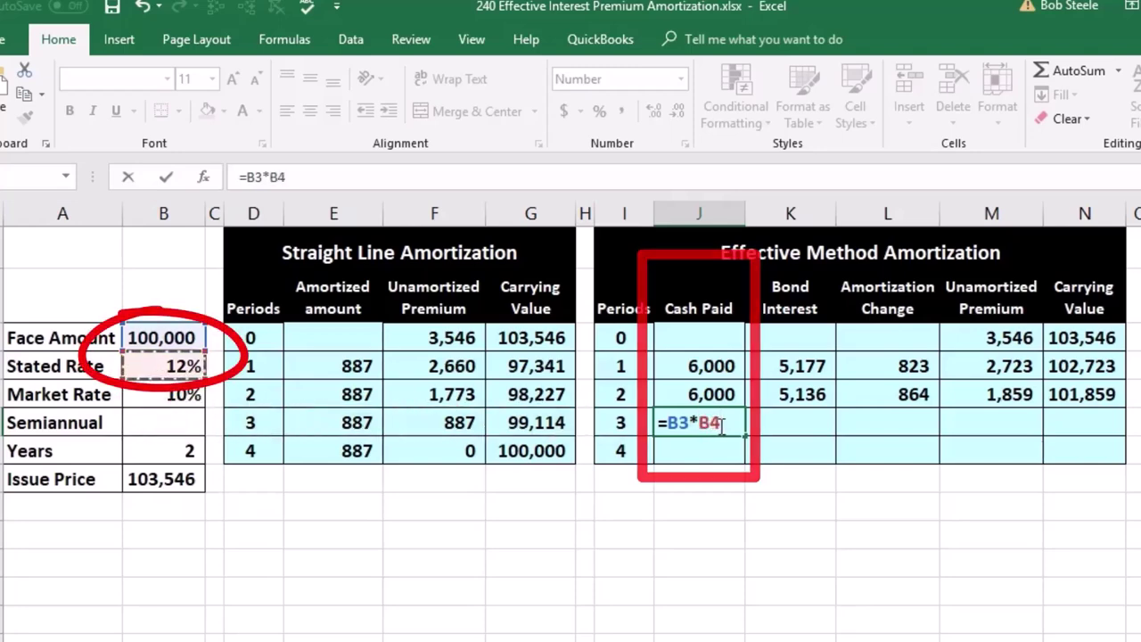
pyautogui.write('/2')
pyautogui.press('Tab')
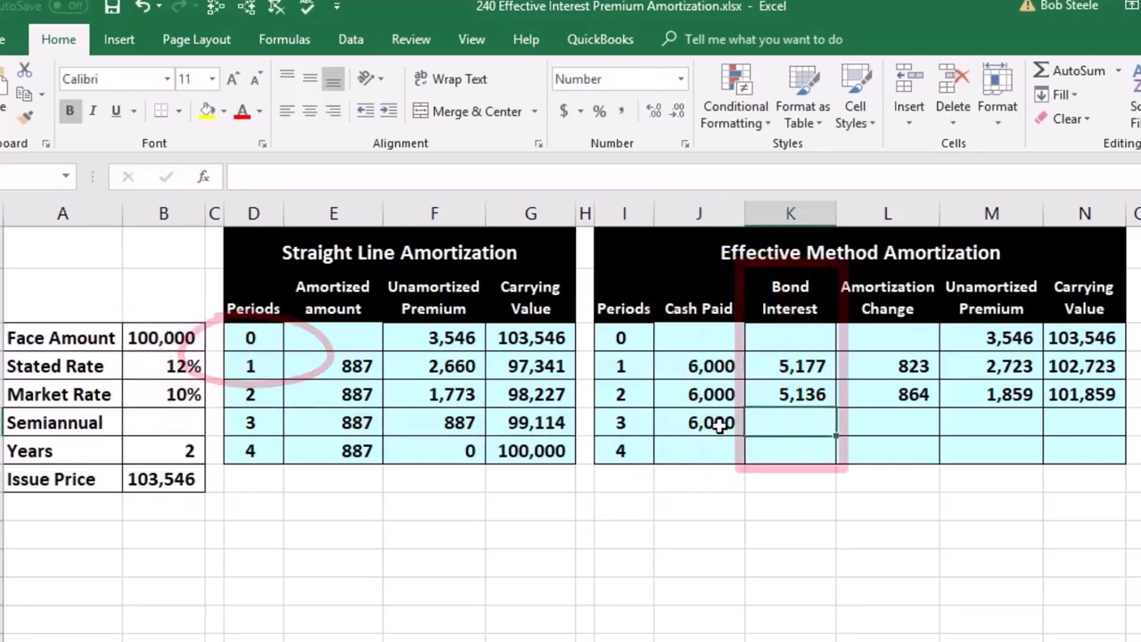
# Calculate the period 3 Bond Interest as the period 2 carrying value times the market rate over two, =N5*B5/2.
pyautogui.write('=')
pyautogui.press('Right')
pyautogui.press('Right')
pyautogui.press('Right')
pyautogui.press('Up')
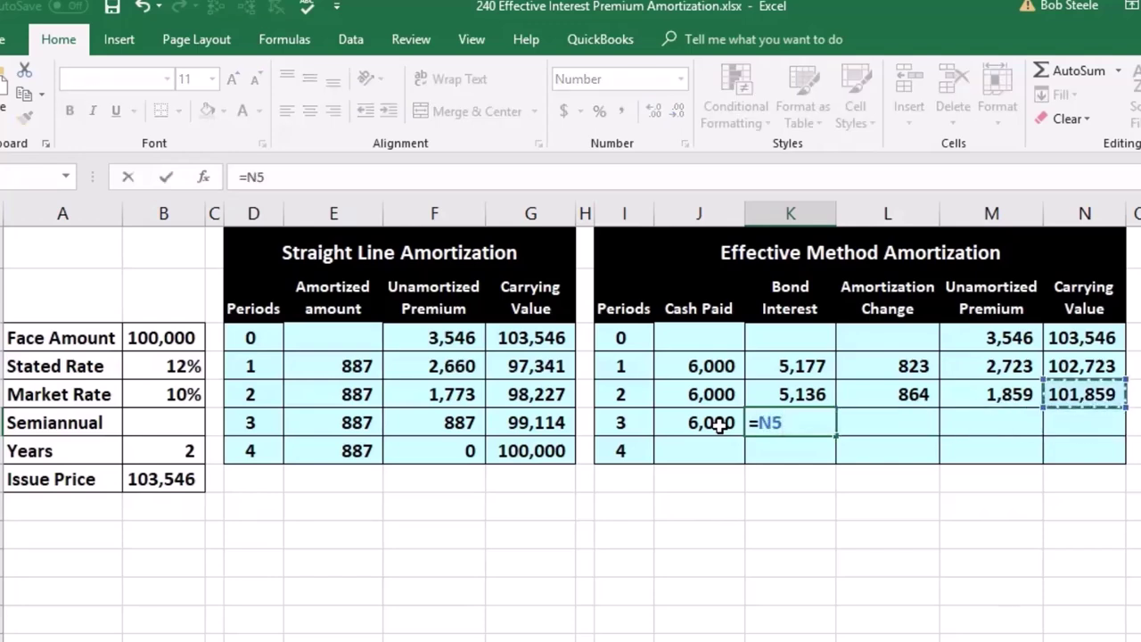
pyautogui.press('Left')
pyautogui.press('Left')
pyautogui.press('Left')
pyautogui.press('Left')
pyautogui.press('Left')
pyautogui.press('Left')
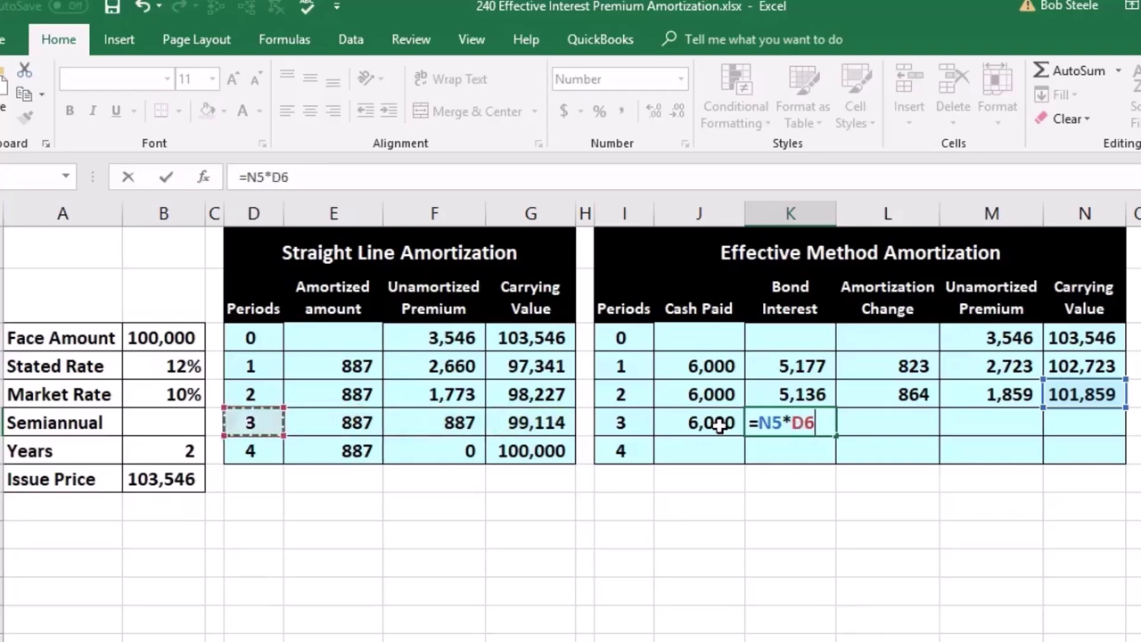
pyautogui.press('Up')
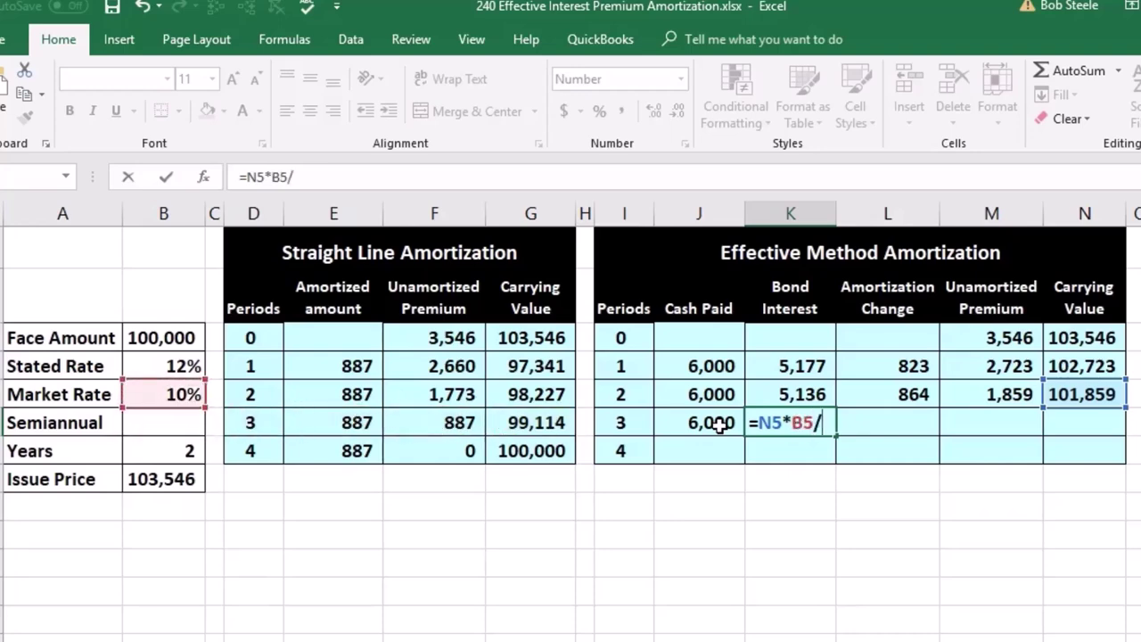
pyautogui.press('Tab')
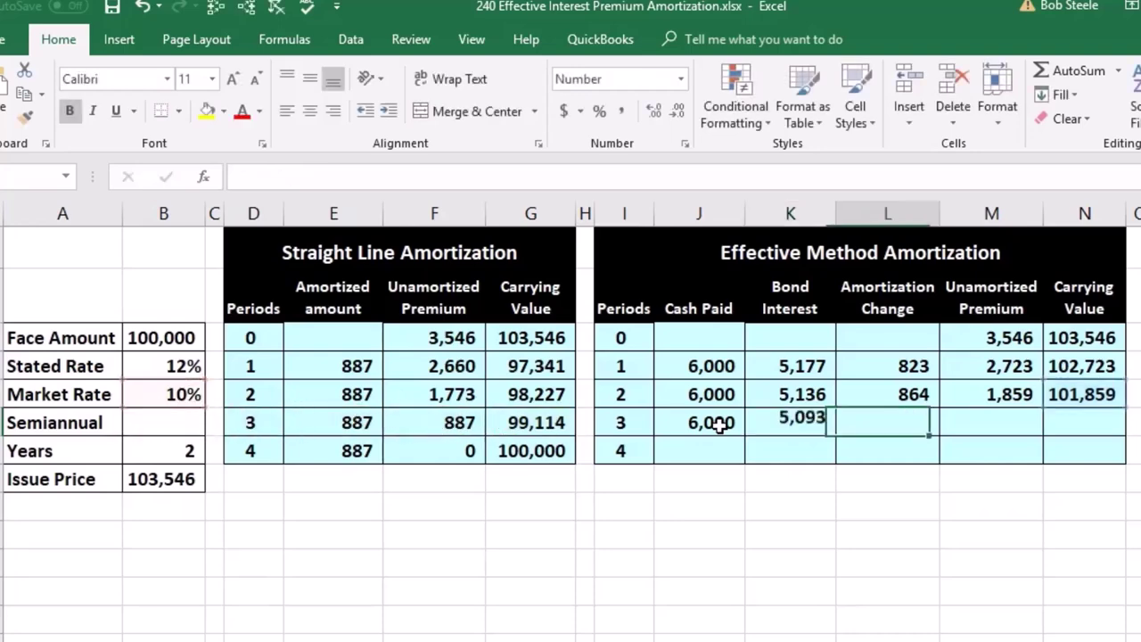
# Calculate the period 3 Amortization Change as cash paid minus bond interest, =J6-K6, and the period 3 Unamortized Premium as =M5-L6.
pyautogui.write('=')
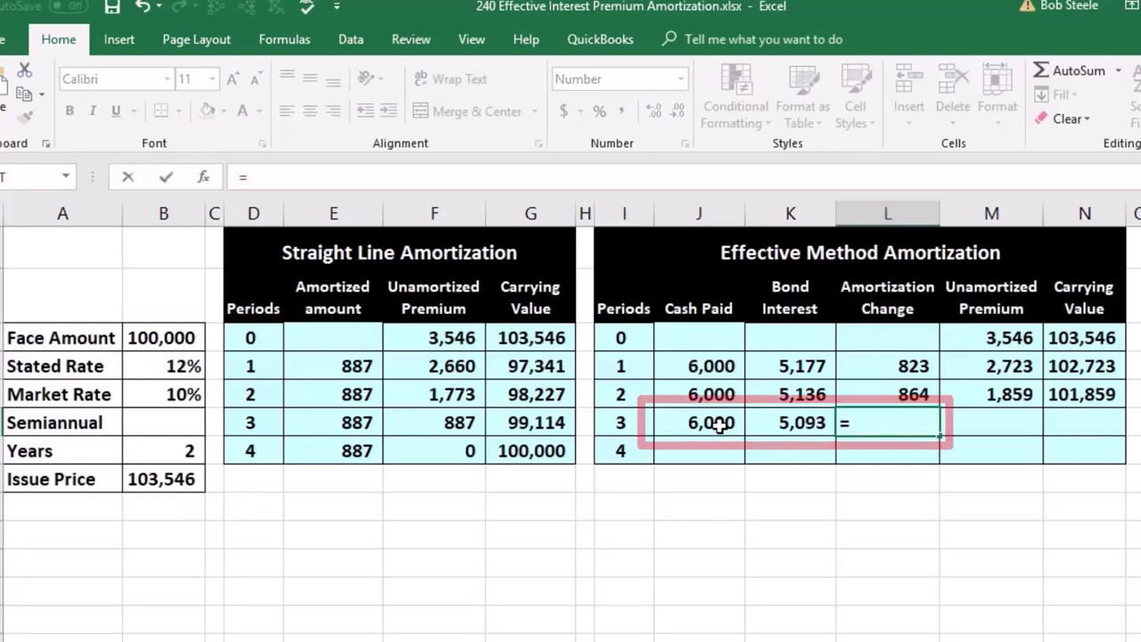
pyautogui.click(721, 425)
pyautogui.write('-')
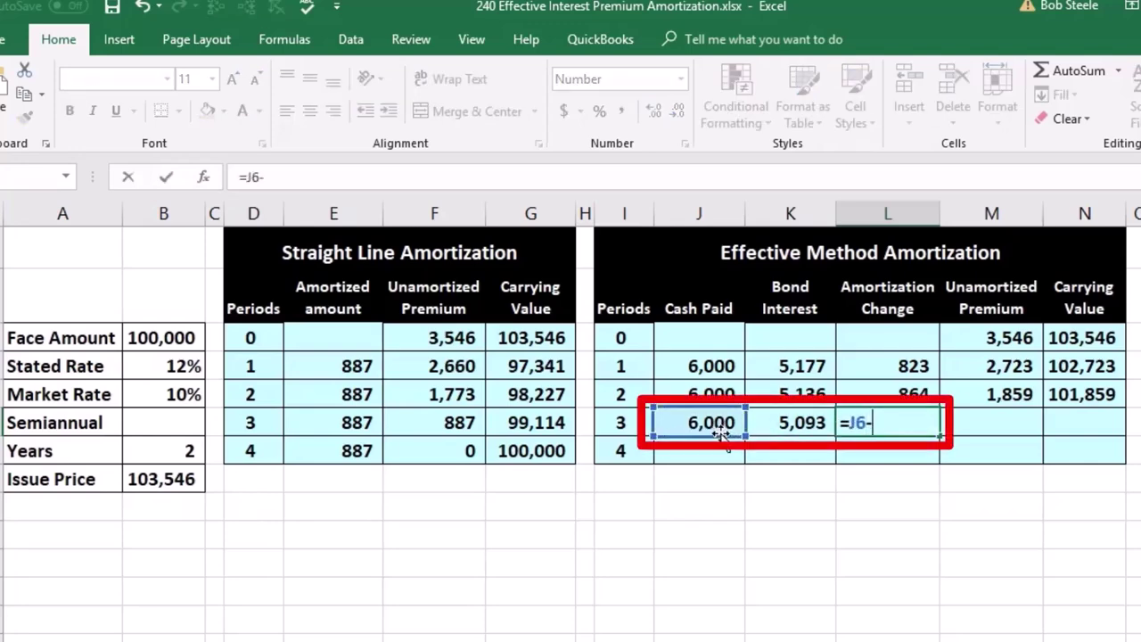
pyautogui.press('Left')
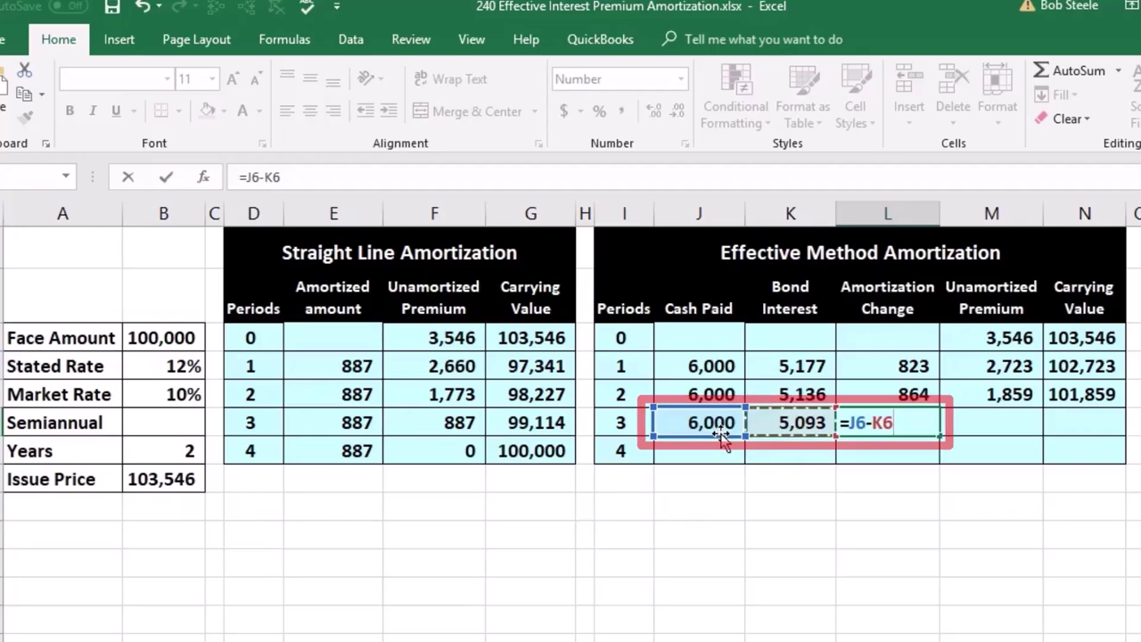
pyautogui.press('Tab')
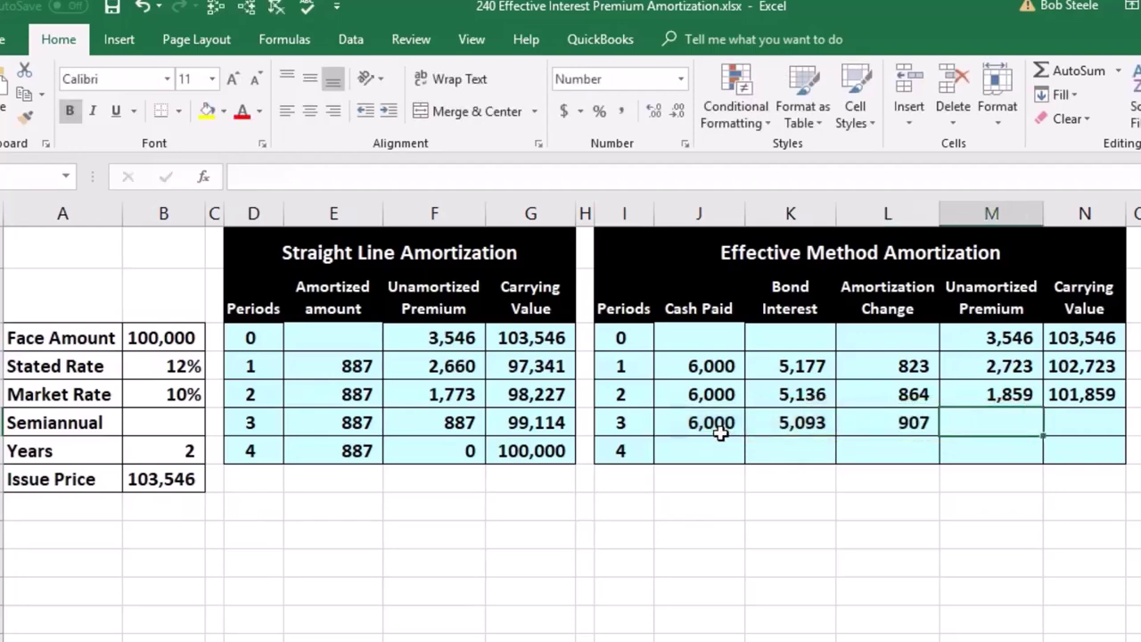
pyautogui.write('=')
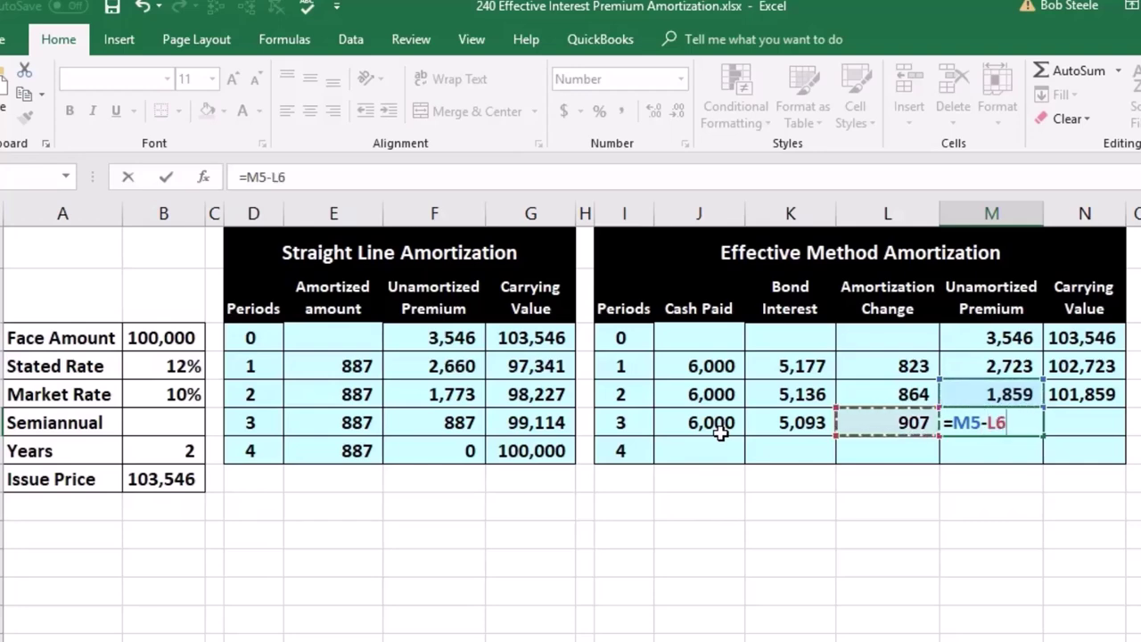
pyautogui.press('Tab')
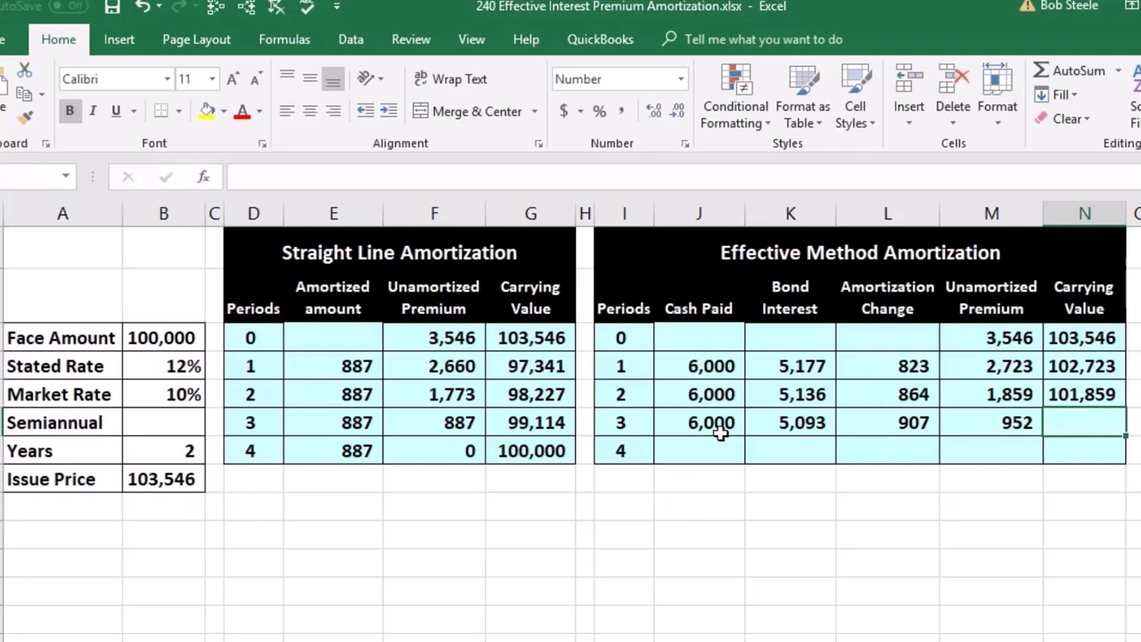
# Calculate the period 3 Carrying Value as the face amount plus the period 3 unamortized premium, =B3+M6.
pyautogui.write('=')
pyautogui.press('Left')
pyautogui.press('Left')
pyautogui.press('Left')
pyautogui.press('Left')
pyautogui.press('Left')
pyautogui.press('Left')
pyautogui.press('Left')
pyautogui.press('Left')
pyautogui.press('Left')
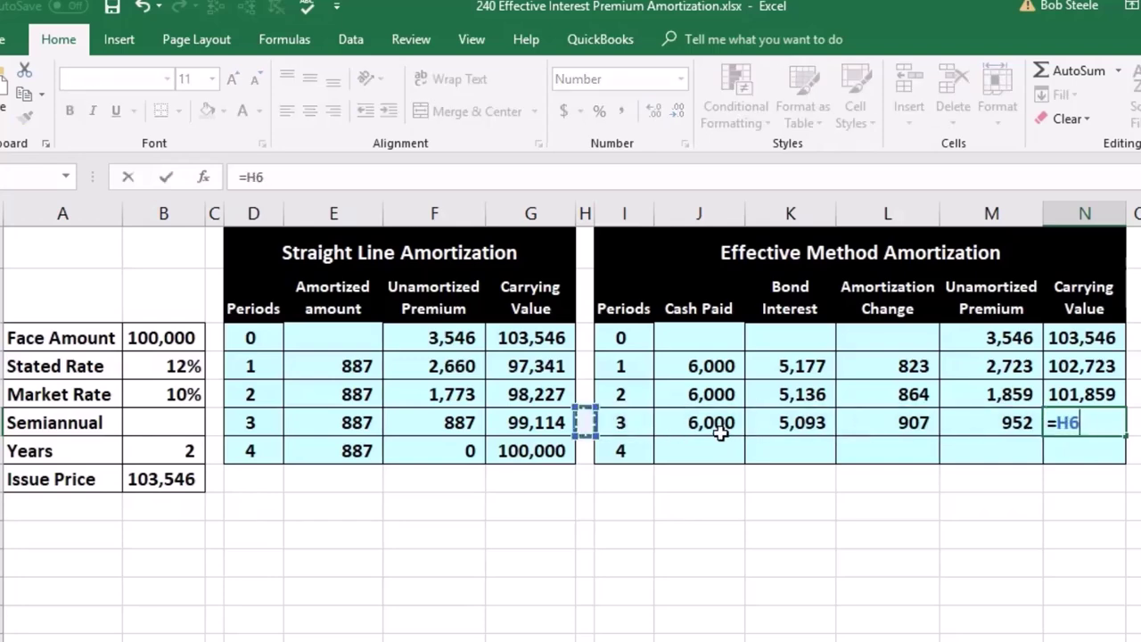
pyautogui.press('Left')
pyautogui.press('Left')
pyautogui.press('Left')
pyautogui.press('Up')
pyautogui.press('Up')
pyautogui.press('Up')
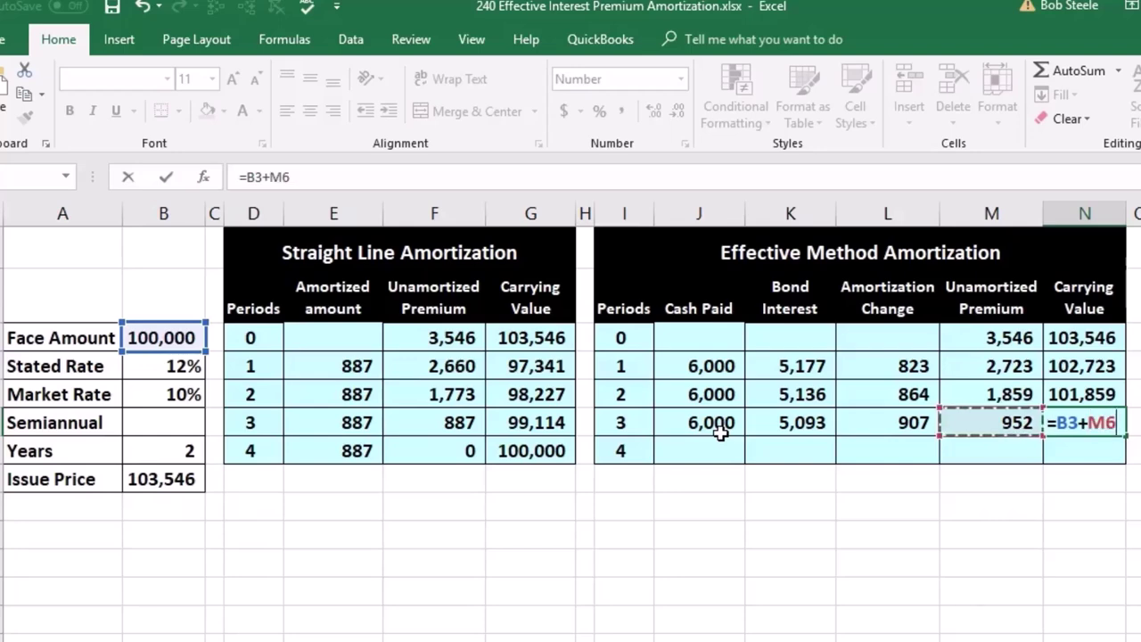
pyautogui.press('Return')
pyautogui.click(722, 439)
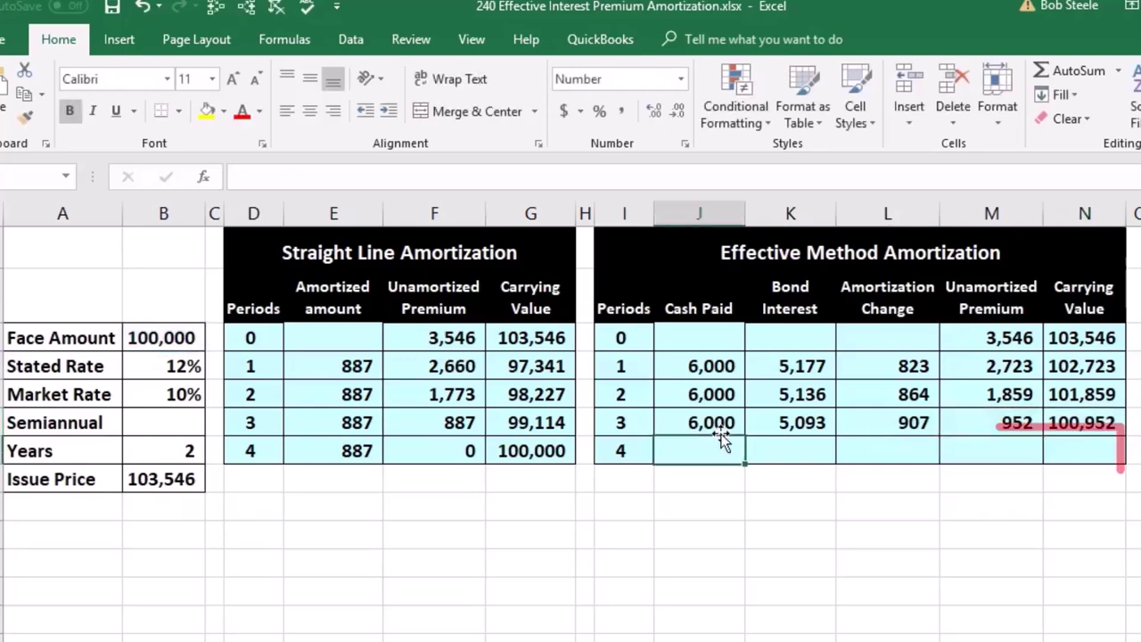
pyautogui.click(988, 453)
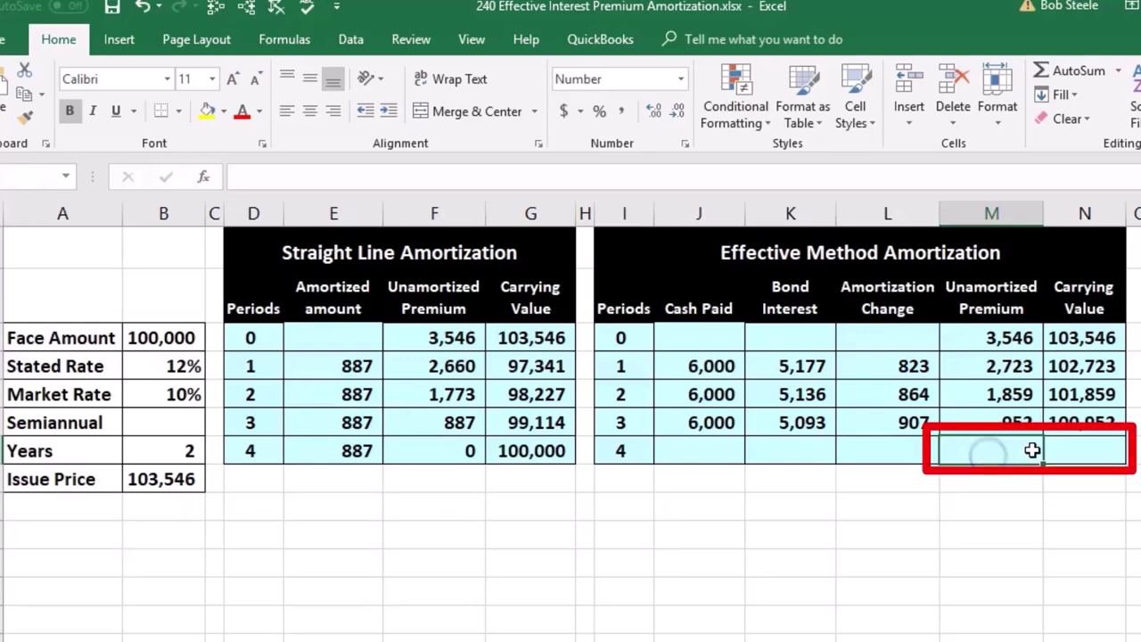
pyautogui.click(1076, 446)
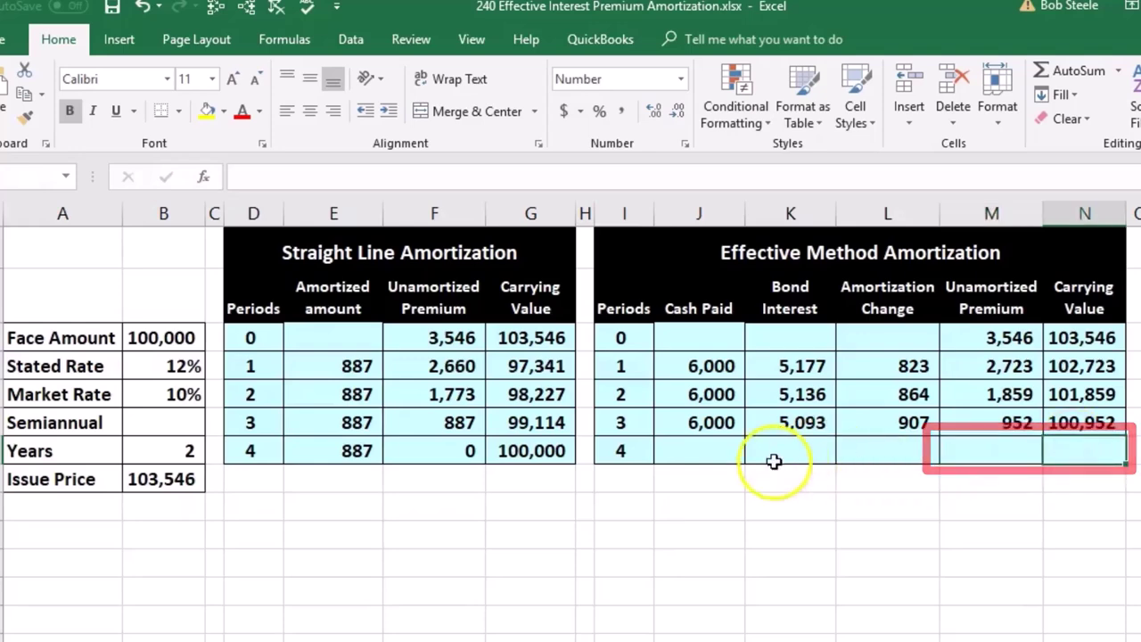
# Calculate the period 4 Cash Paid as the face amount times the stated rate over two, =B3*B4/2.
pyautogui.click(717, 453)
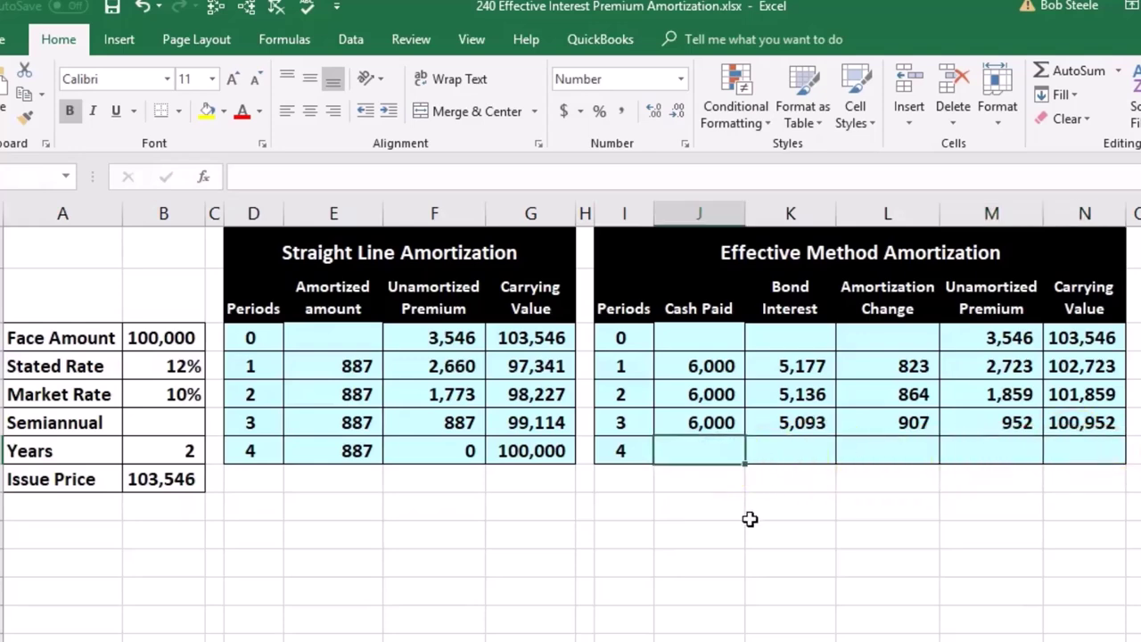
pyautogui.write('=')
pyautogui.press('Up')
pyautogui.press('Left')
pyautogui.press('Left')
pyautogui.press('Left')
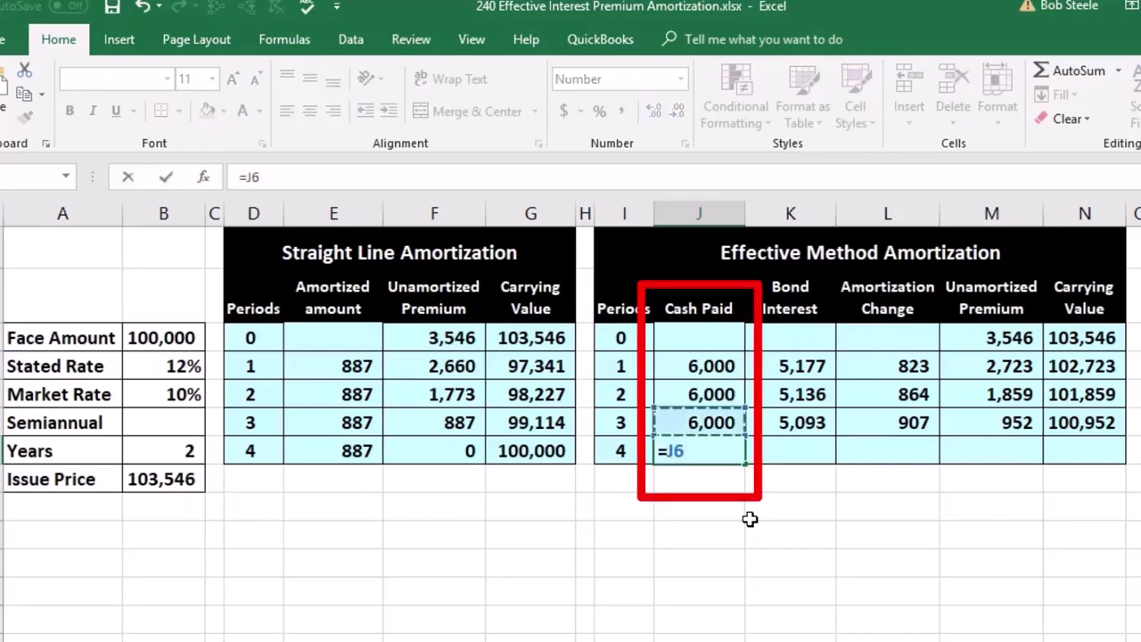
pyautogui.press('Left')
pyautogui.press('Left')
pyautogui.press('Left')
pyautogui.press('Left')
pyautogui.press('Left')
pyautogui.press('Up')
pyautogui.press('Up')
pyautogui.press('Up')
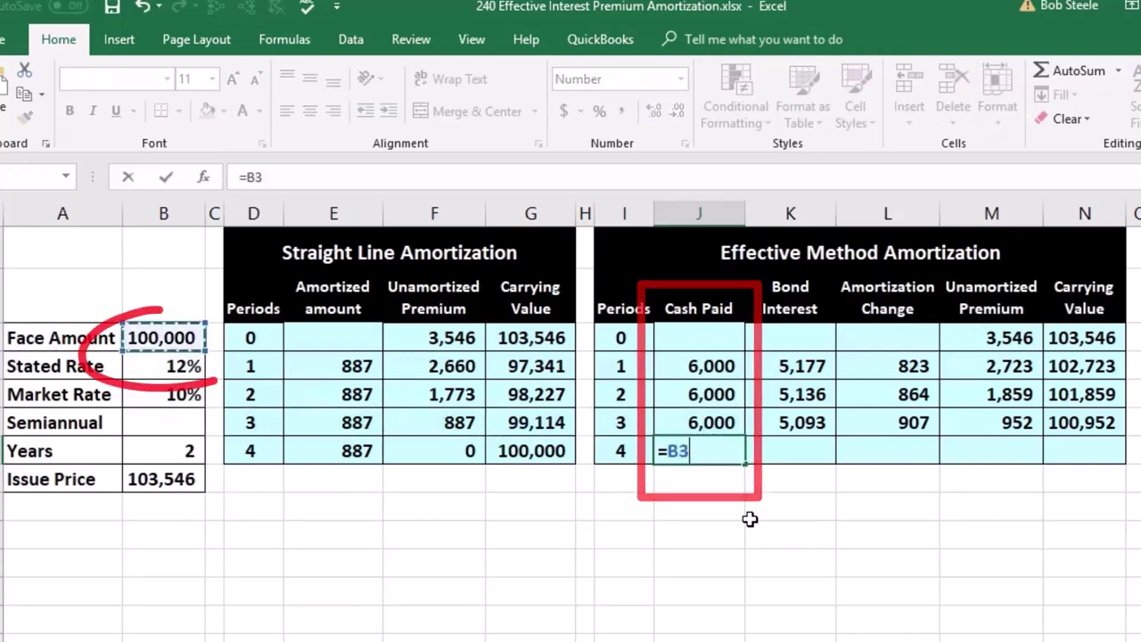
pyautogui.write('*')
pyautogui.press('Left')
pyautogui.press('Left')
pyautogui.press('Left')
pyautogui.press('Left')
pyautogui.press('Left')
pyautogui.press('Left')
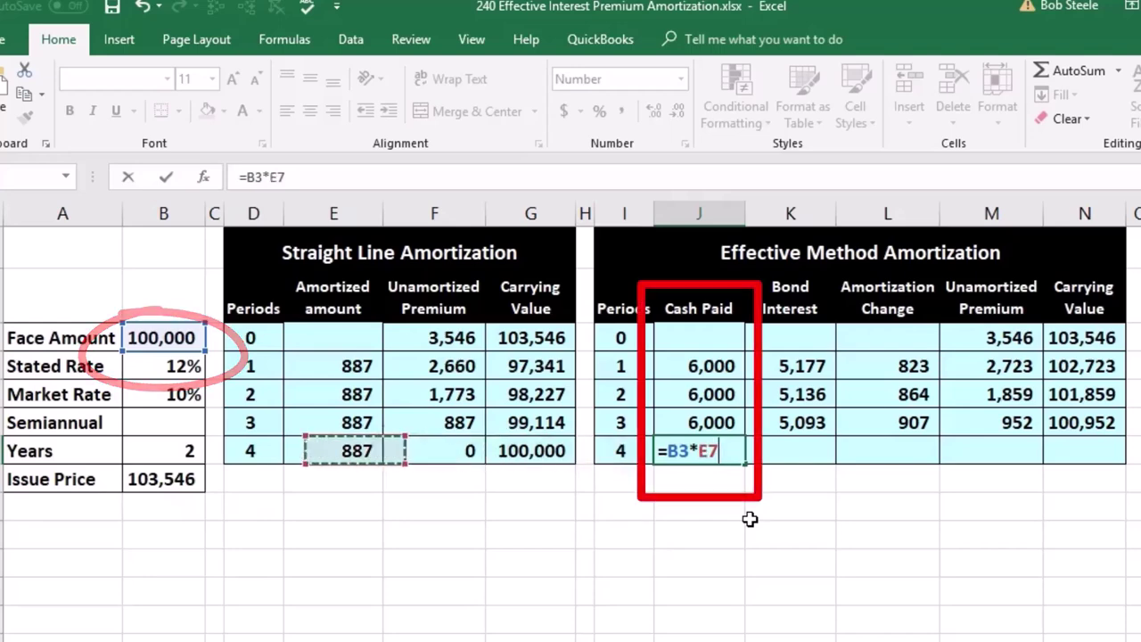
pyautogui.press('Up')
pyautogui.press('Up')
pyautogui.press('Up')
pyautogui.write('/2')
pyautogui.press('Tab')
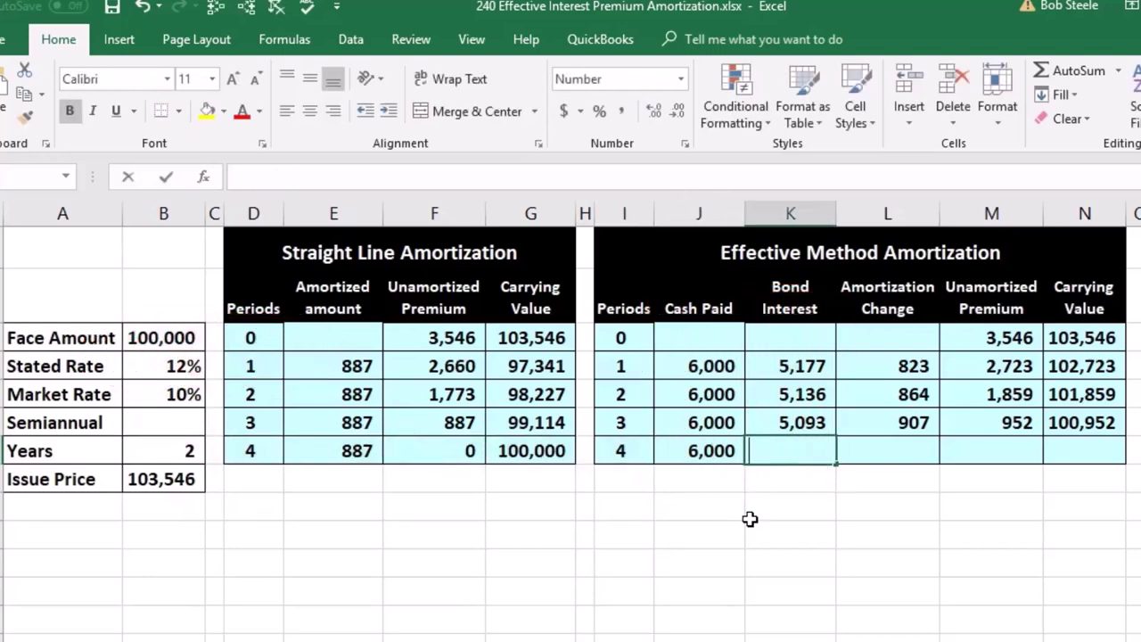
# Calculate the period 4 Bond Interest as the period 3 carrying value times the market rate over two, and the Amortization Change as cash paid minus bond interest.
pyautogui.write('=')
pyautogui.press('Right')
pyautogui.press('Right')
pyautogui.press('Right')
pyautogui.press('Up')
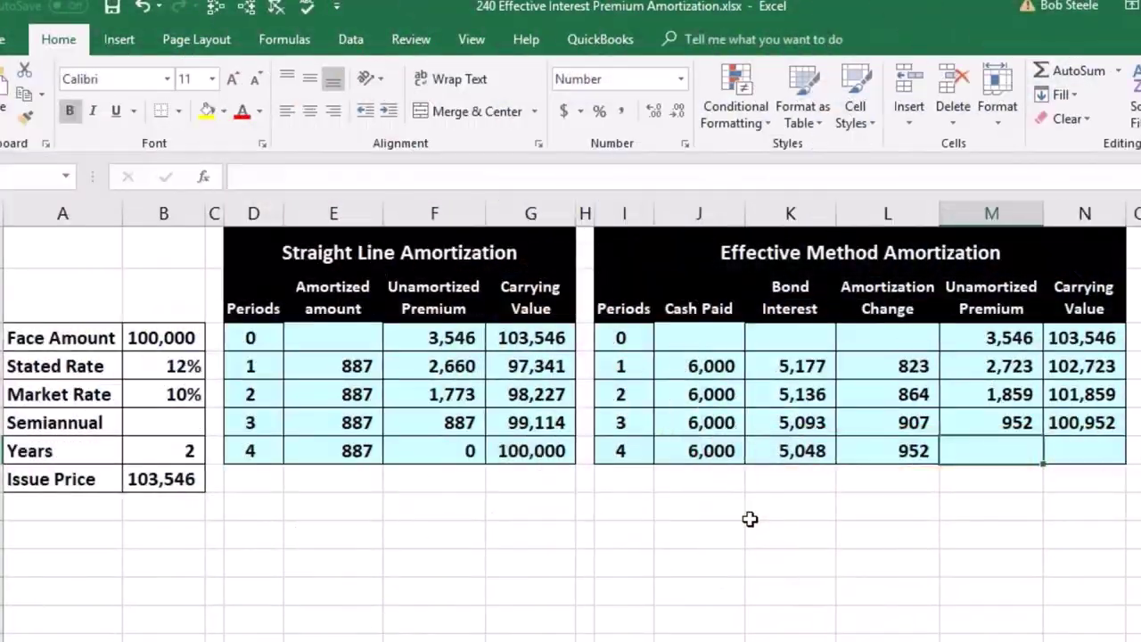
# Calculate the period 4 Unamortized Premium as the period 3 premium minus the period 4 amortization change, =M6-L7.
pyautogui.write('=')
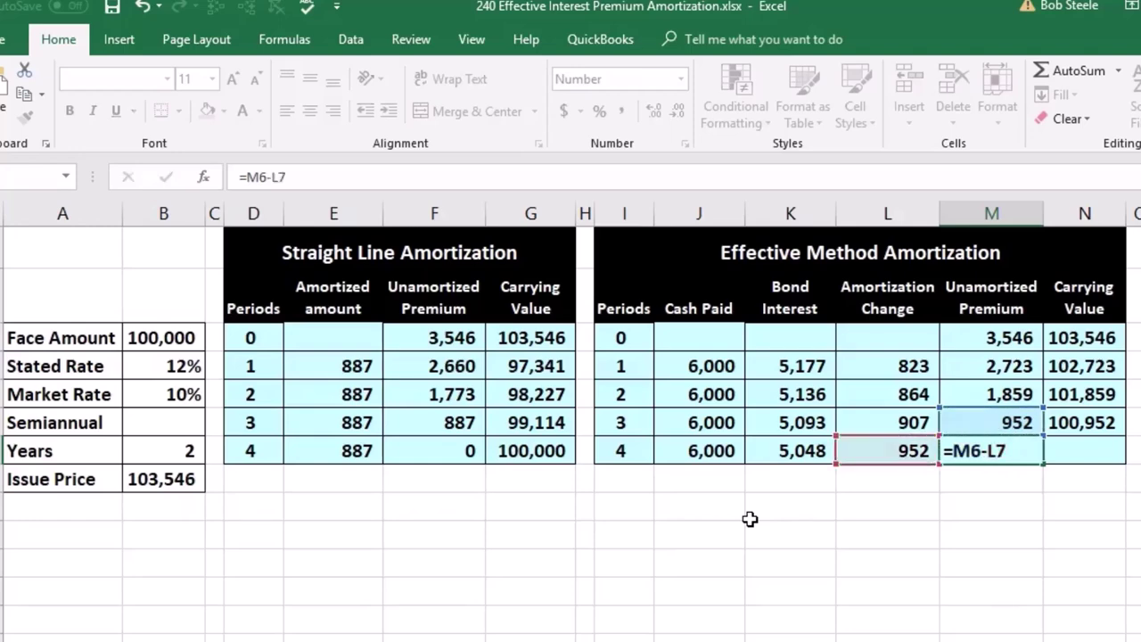
pyautogui.write('M6-L7')
pyautogui.press('Tab')
# Calculate the period 4 Carrying Value as the face amount plus the period 4 unamortized premium, =B3+M7.
pyautogui.write('=')
pyautogui.press('Left')
pyautogui.press('Left')
pyautogui.press('Left')
pyautogui.press('Left')
pyautogui.press('Left')
pyautogui.press('Left')
pyautogui.press('Left')
pyautogui.press('Left')
pyautogui.press('Left')
pyautogui.press('Left')
pyautogui.press('Left')
pyautogui.press('Left')
pyautogui.press('Up')
pyautogui.press('Up')
pyautogui.press('Up')
pyautogui.press('Up')
pyautogui.write('+')
pyautogui.press('Left')
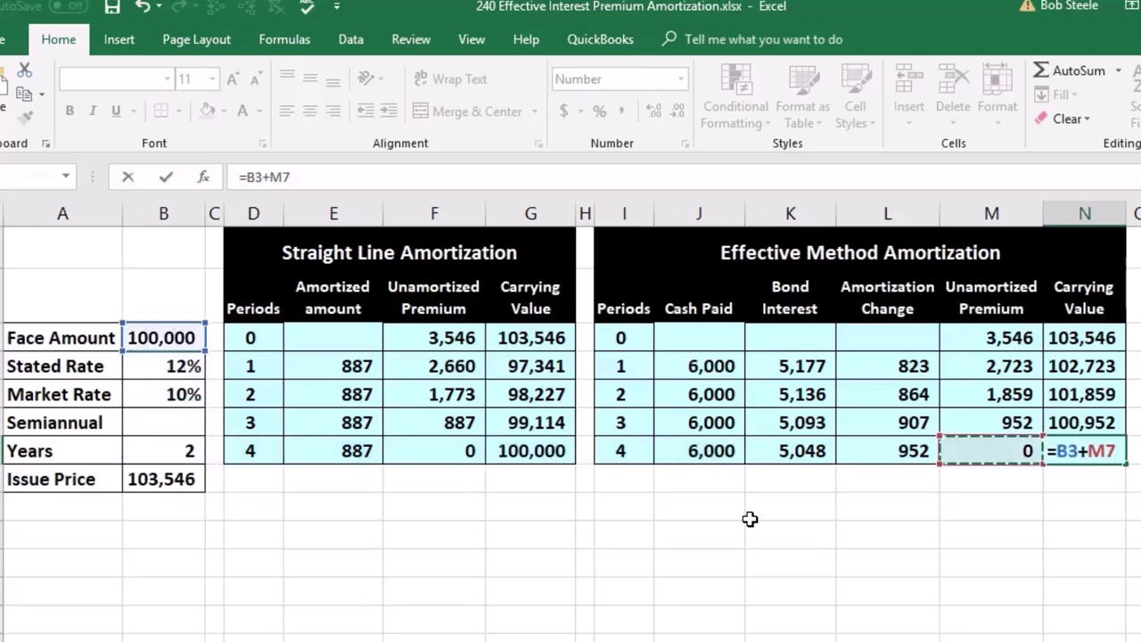
pyautogui.press('Return')
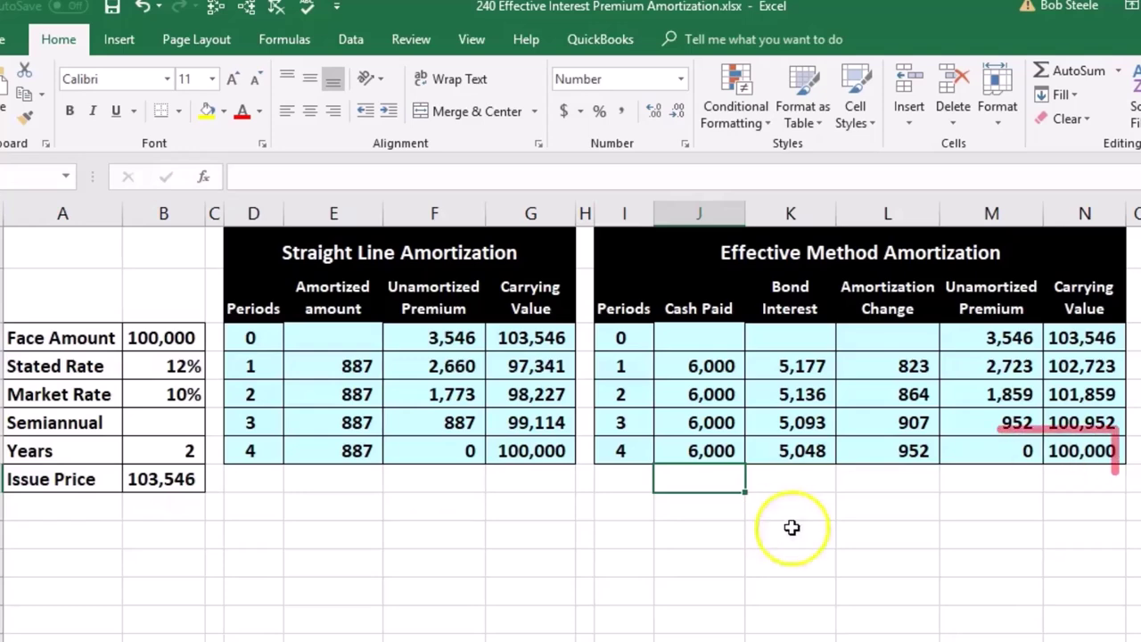
pyautogui.click(1066, 450)
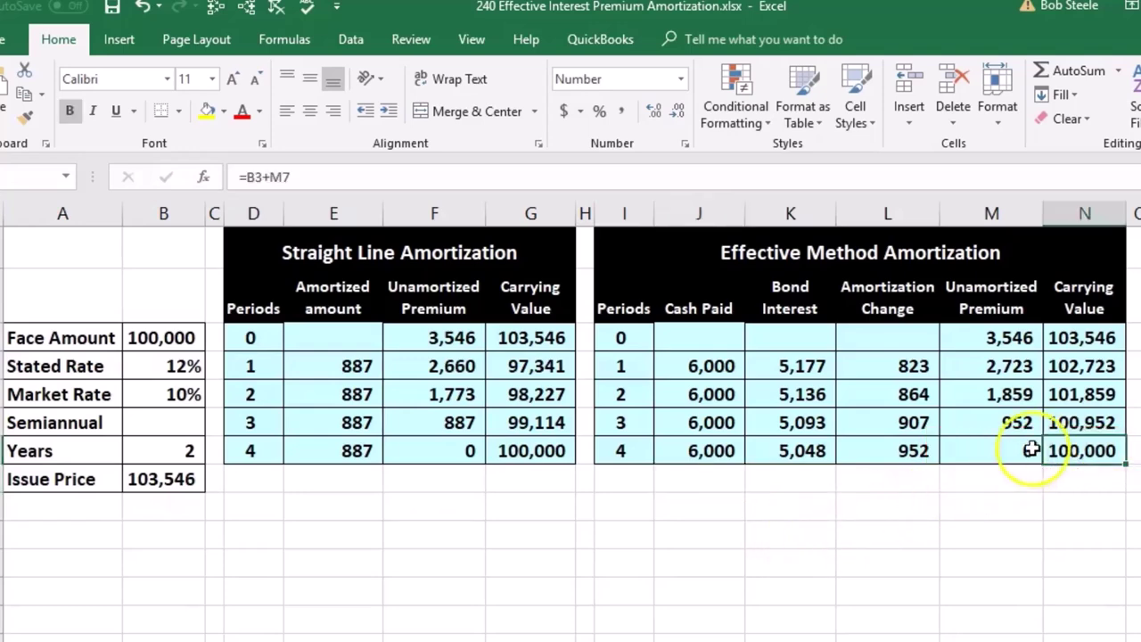
# Highlight the period 1 row of the Effective Method Amortization table, I4:N4, with a green fill.
pyautogui.moveTo(631, 373); pyautogui.dragTo(1050, 373)
pyautogui.rightClick(1067, 367)
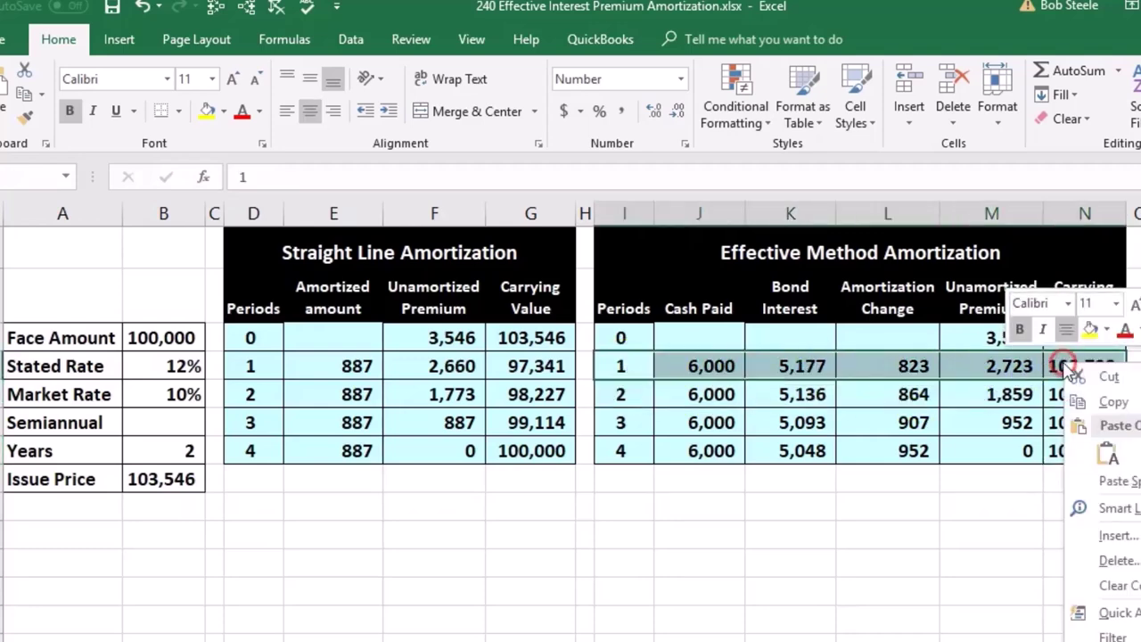
pyautogui.click(1107, 330)
pyautogui.click(1125, 492)
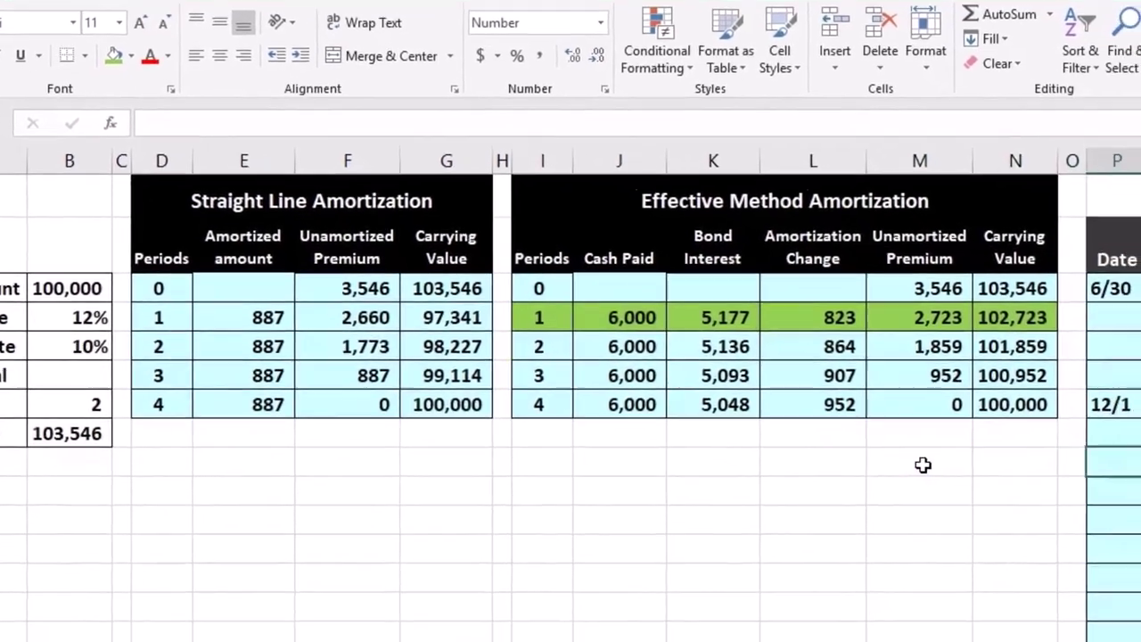
# Check the combined ending trial balance of Bonds Payable and Premium on Bonds Payable.
pyautogui.hscroll(5, 999, 454)
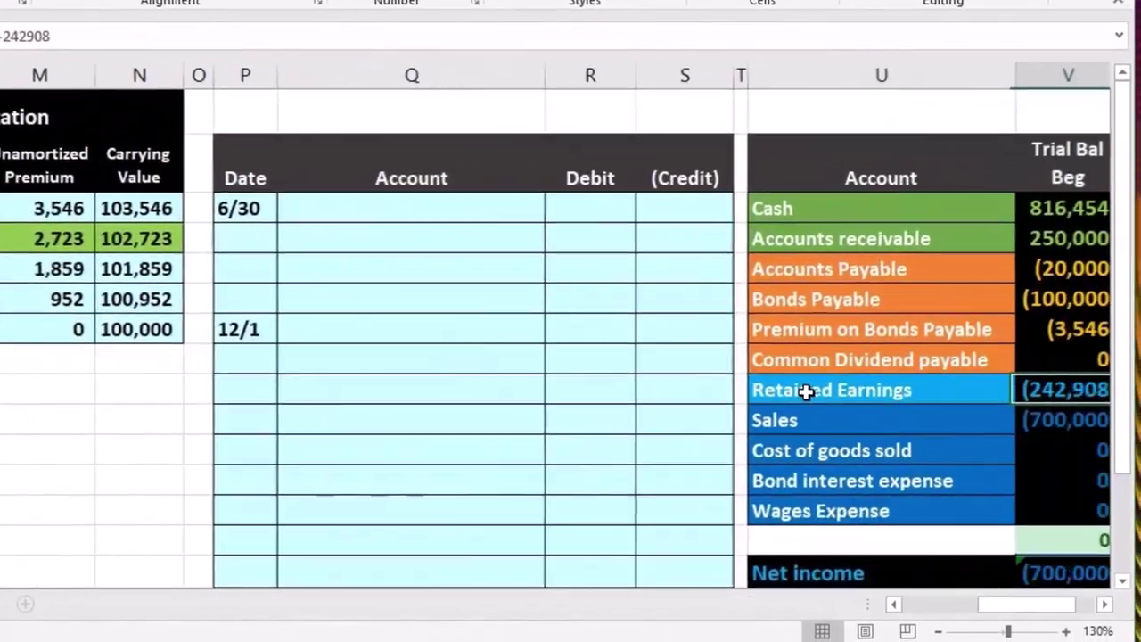
pyautogui.hscroll(3, 805, 389)
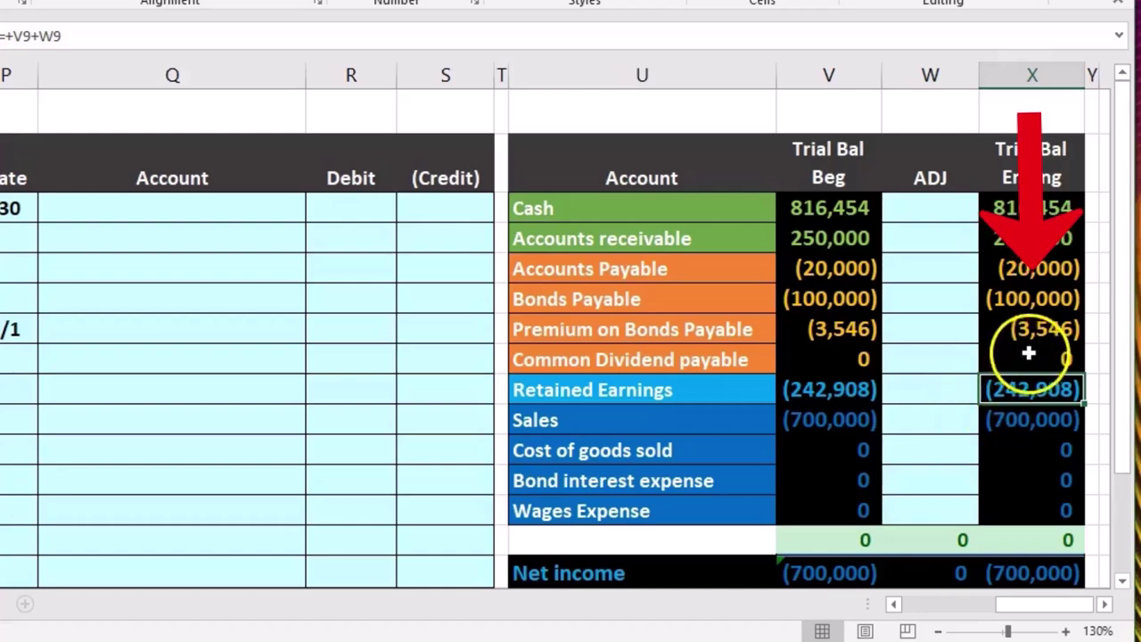
pyautogui.moveTo(1026, 300); pyautogui.dragTo(1035, 329)
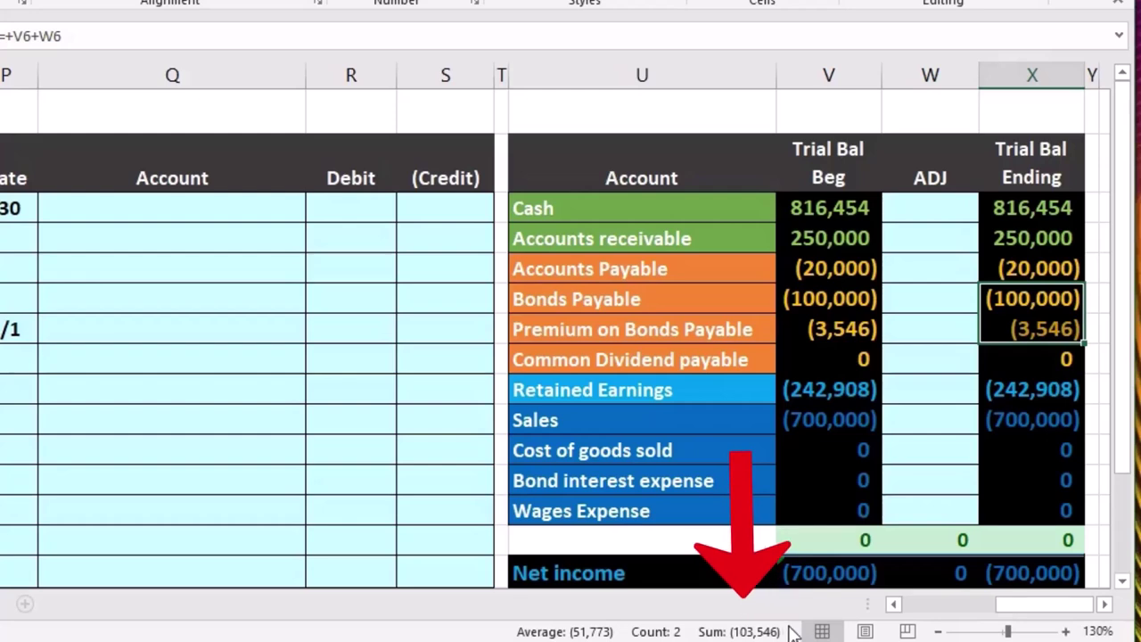
pyautogui.click(1021, 329)
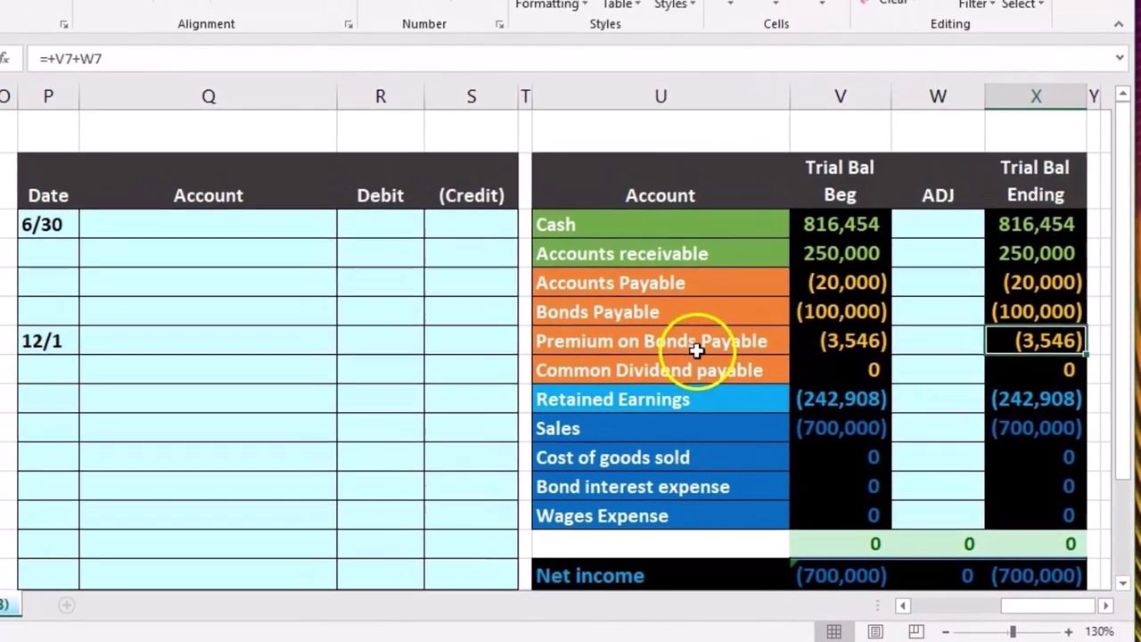
# Copy the Cash account name from the trial balance and paste it as values into the second line of the 6/30 journal entry, Q4.
pyautogui.click(653, 225)
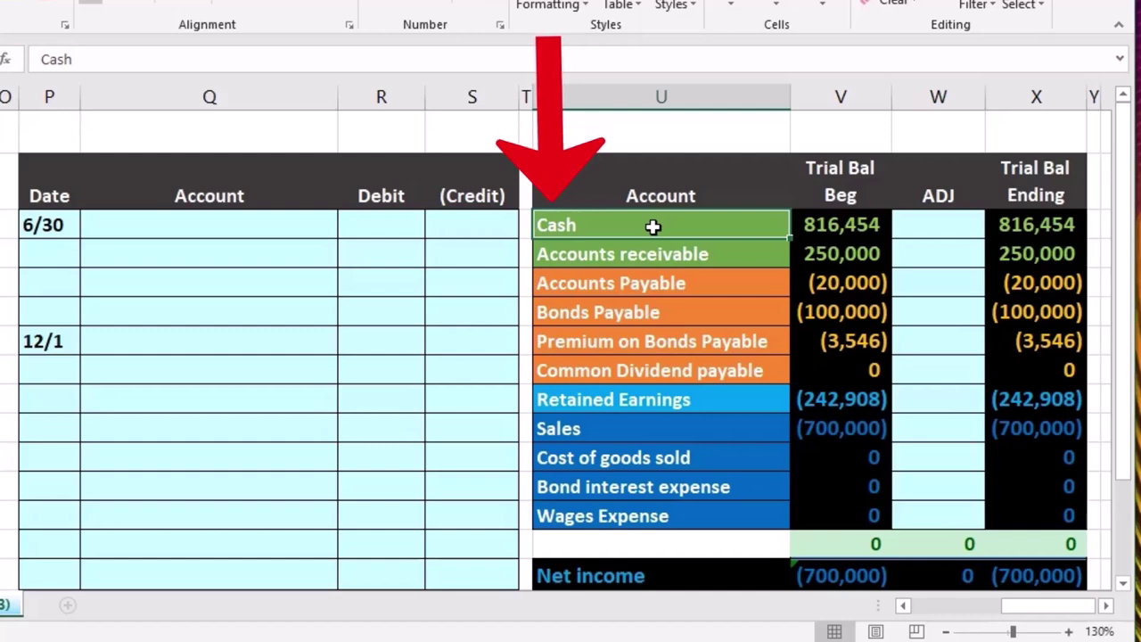
pyautogui.rightClick(653, 225)
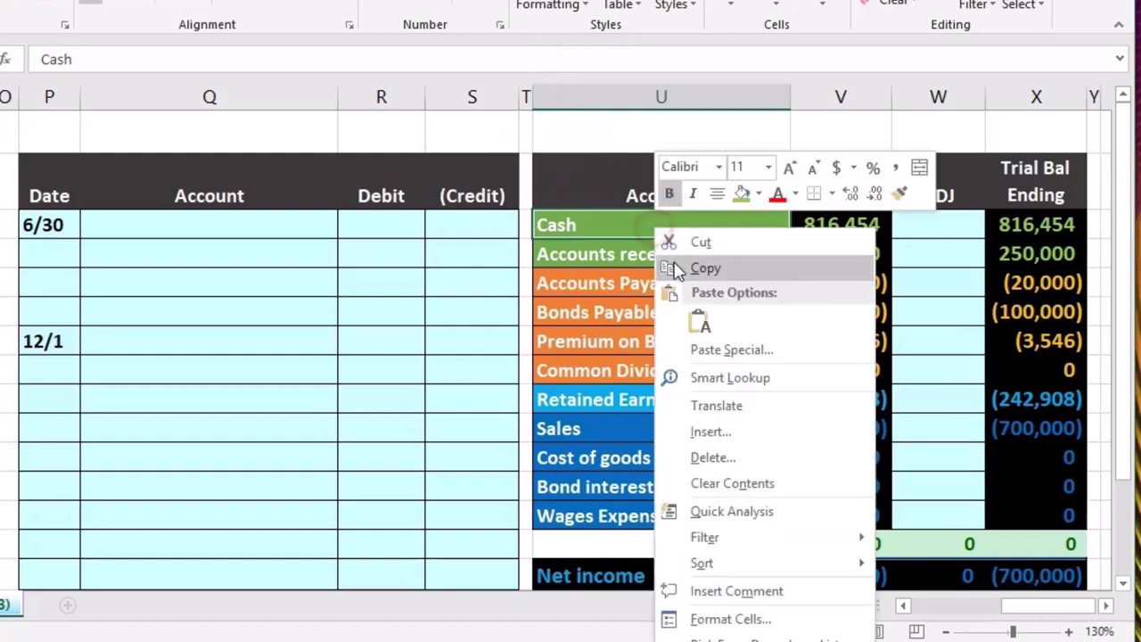
pyautogui.click(682, 264)
pyautogui.click(115, 255)
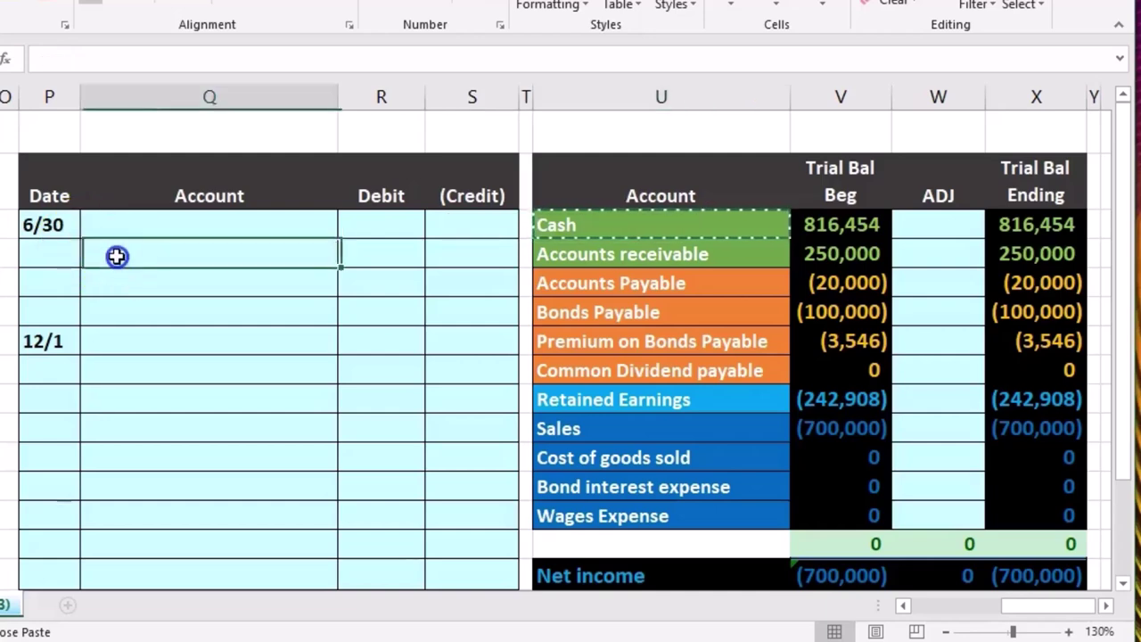
pyautogui.rightClick(114, 255)
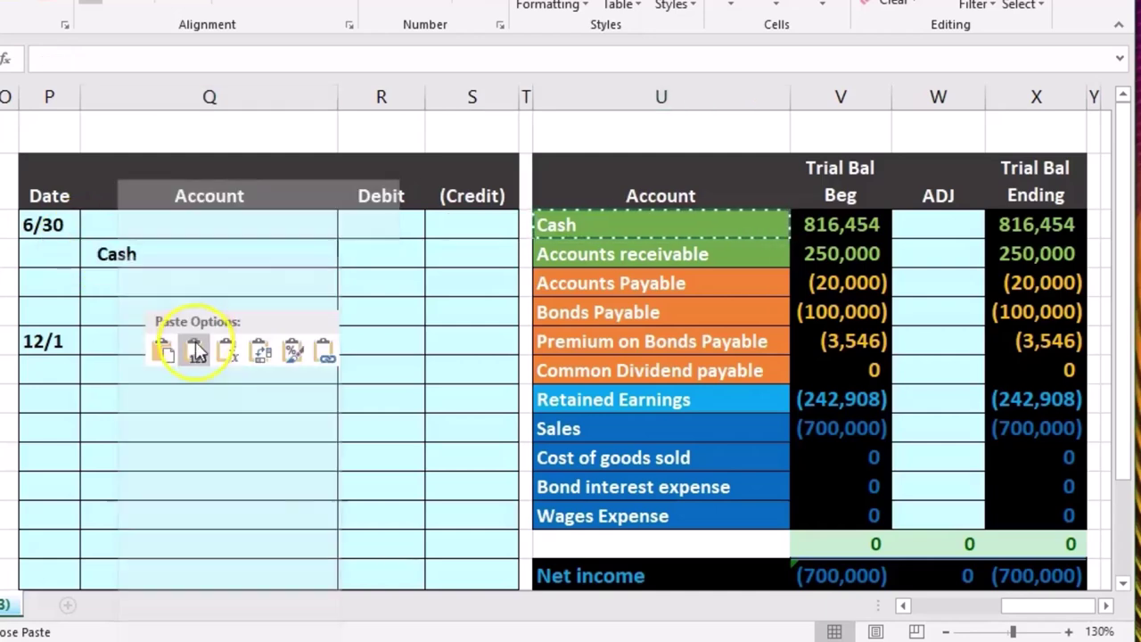
pyautogui.click(196, 351)
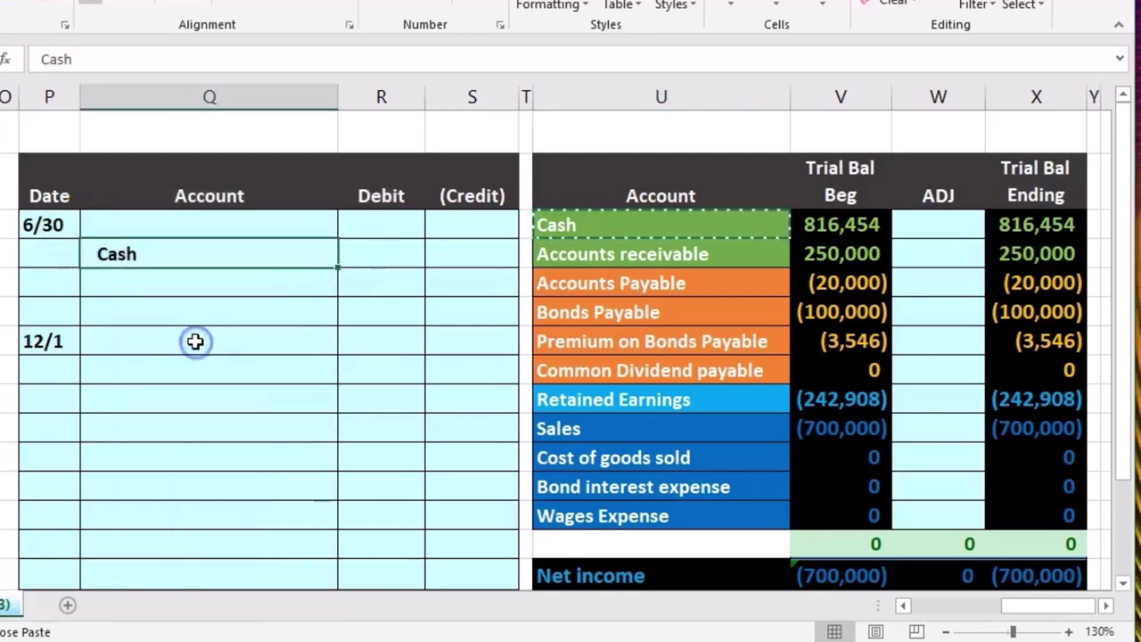
# Enter the Cash credit for the 6/30 entry as the negative of the period 1 cash paid, -J4.
pyautogui.click(453, 257)
pyautogui.write('-')
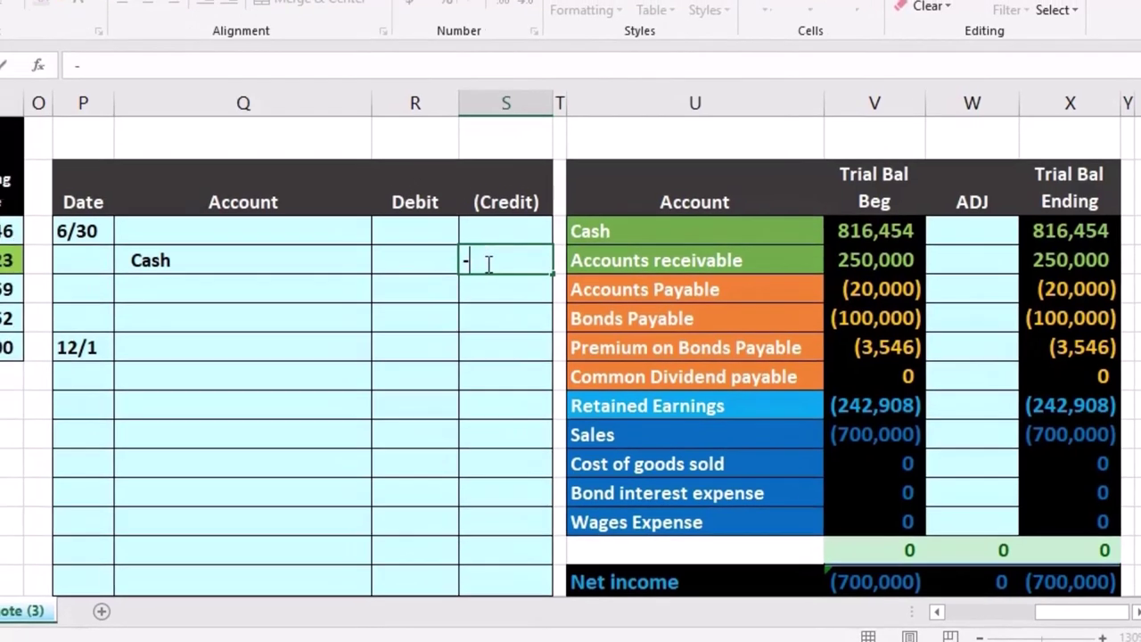
pyautogui.press('Left')
pyautogui.press('Left')
pyautogui.press('Left')
pyautogui.press('Left')
pyautogui.press('Left')
pyautogui.press('Left')
pyautogui.press('Left')
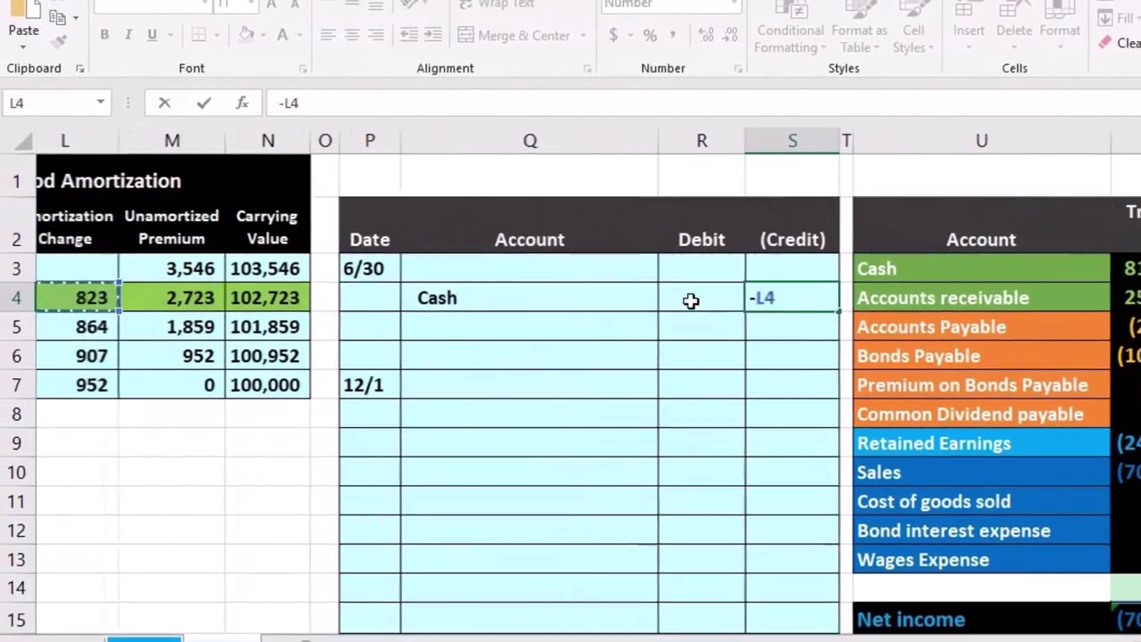
pyautogui.press('Left')
pyautogui.press('Left')
pyautogui.press('Left')
pyautogui.press('Left')
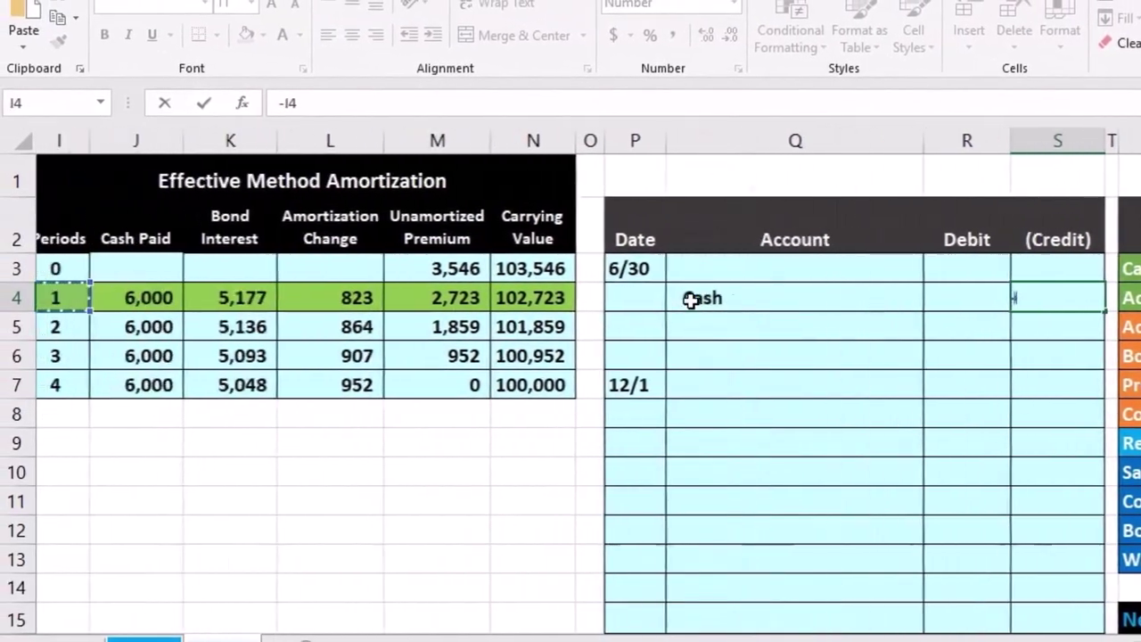
pyautogui.press('Right')
pyautogui.press('Right')
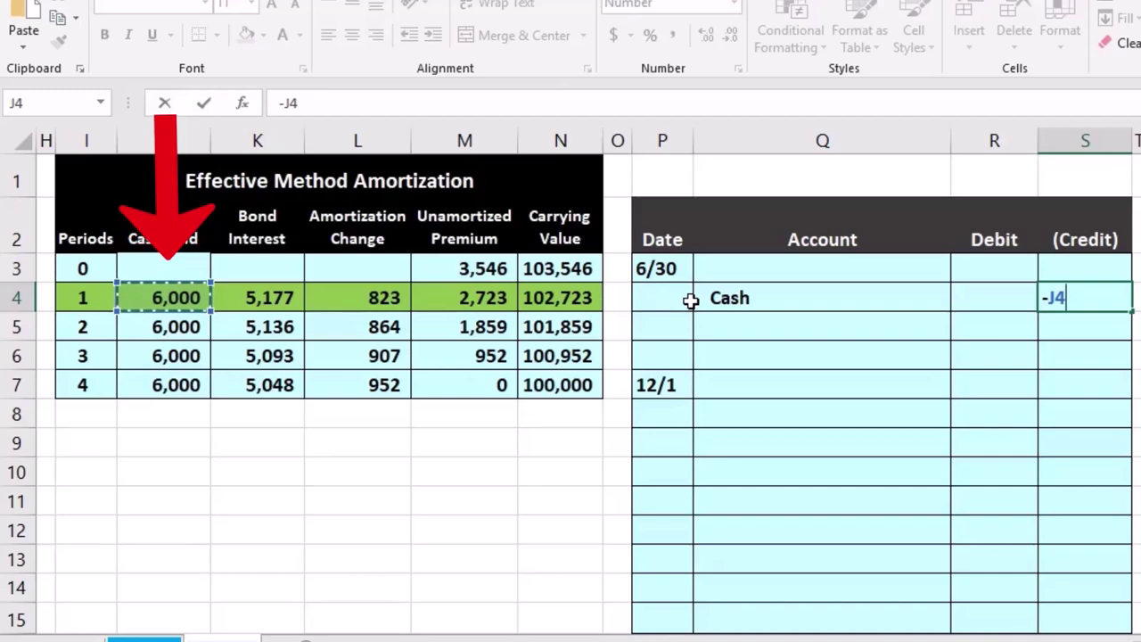
pyautogui.press('Return')
# Copy the Bond interest expense account name from the trial balance and paste it as values into the first line of the 6/30 entry, Q3.
pyautogui.press('Right')
pyautogui.press('Right')
pyautogui.press('Right')
pyautogui.press('Right')
pyautogui.press('Right')
pyautogui.press('Right')
pyautogui.press('Right')
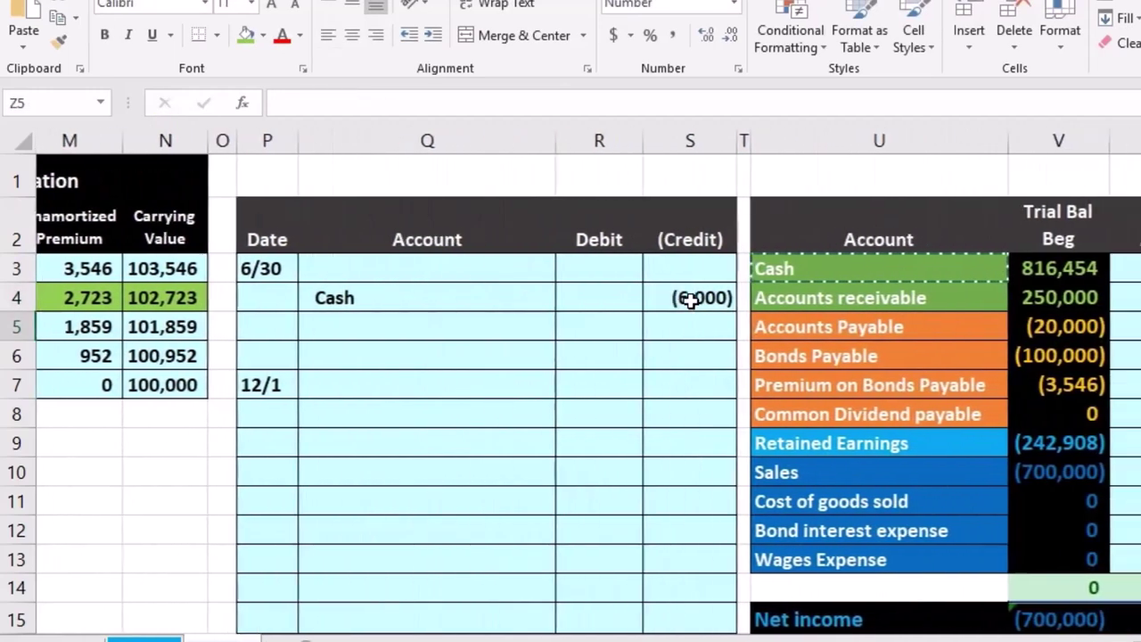
pyautogui.hscroll(1, 691, 301)
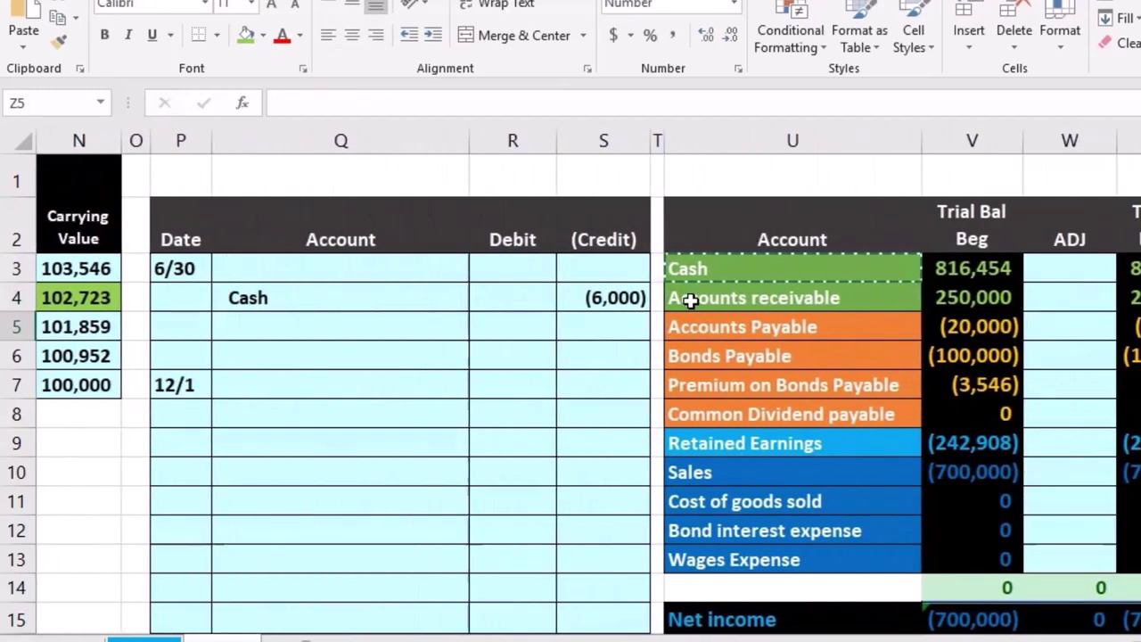
pyautogui.click(756, 530)
pyautogui.rightClick(758, 531)
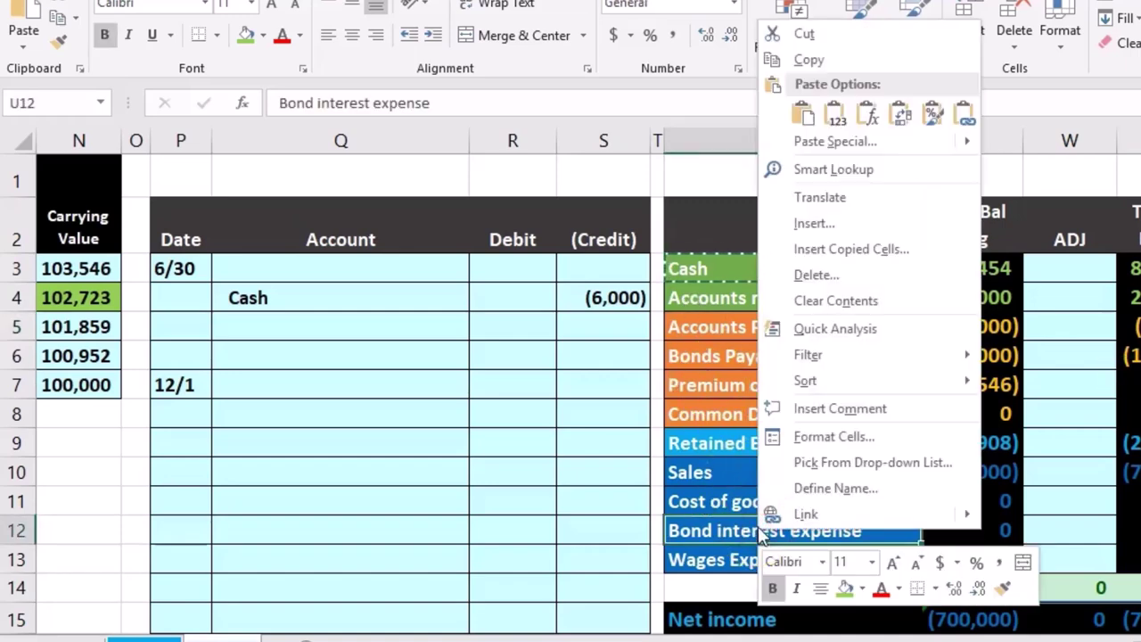
pyautogui.click(802, 59)
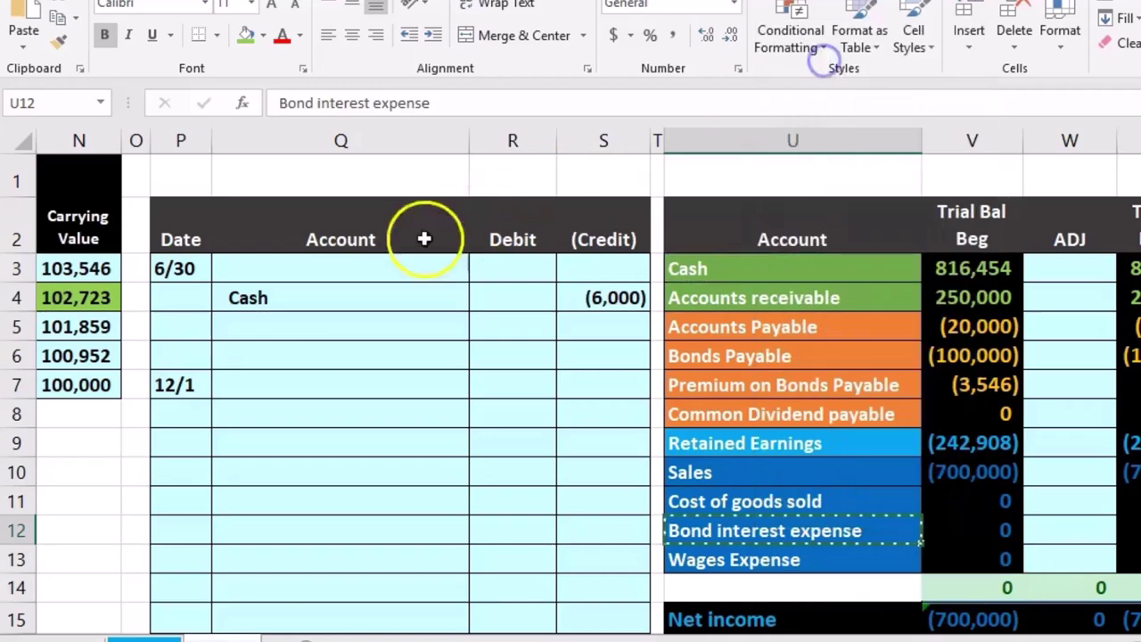
pyautogui.click(382, 268)
pyautogui.rightClick(382, 265)
pyautogui.click(477, 363)
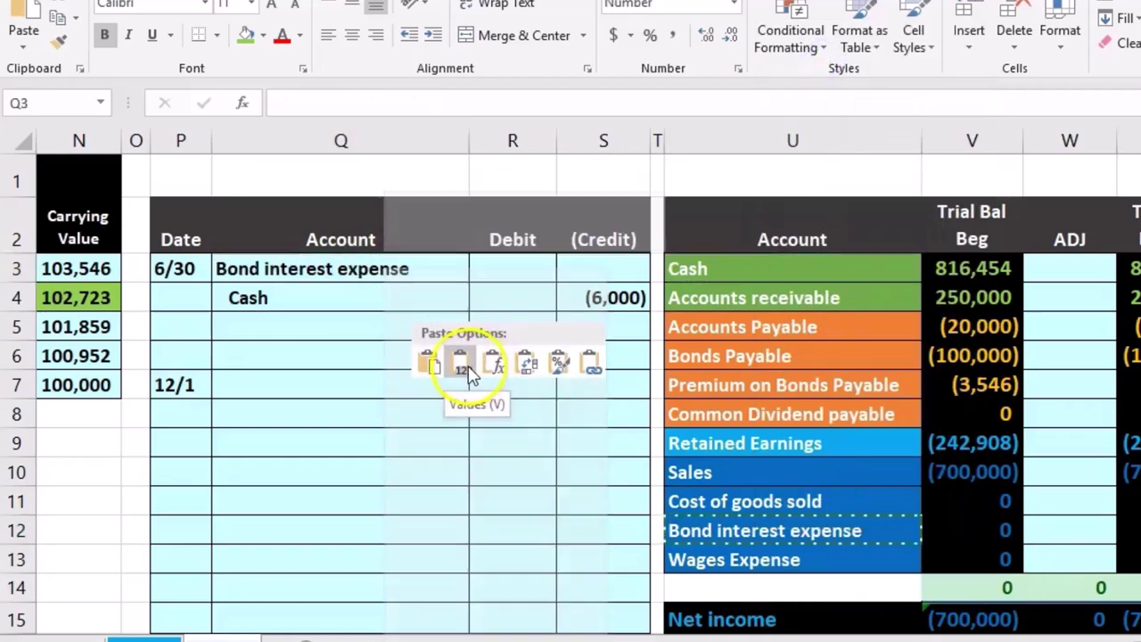
pyautogui.click(392, 297)
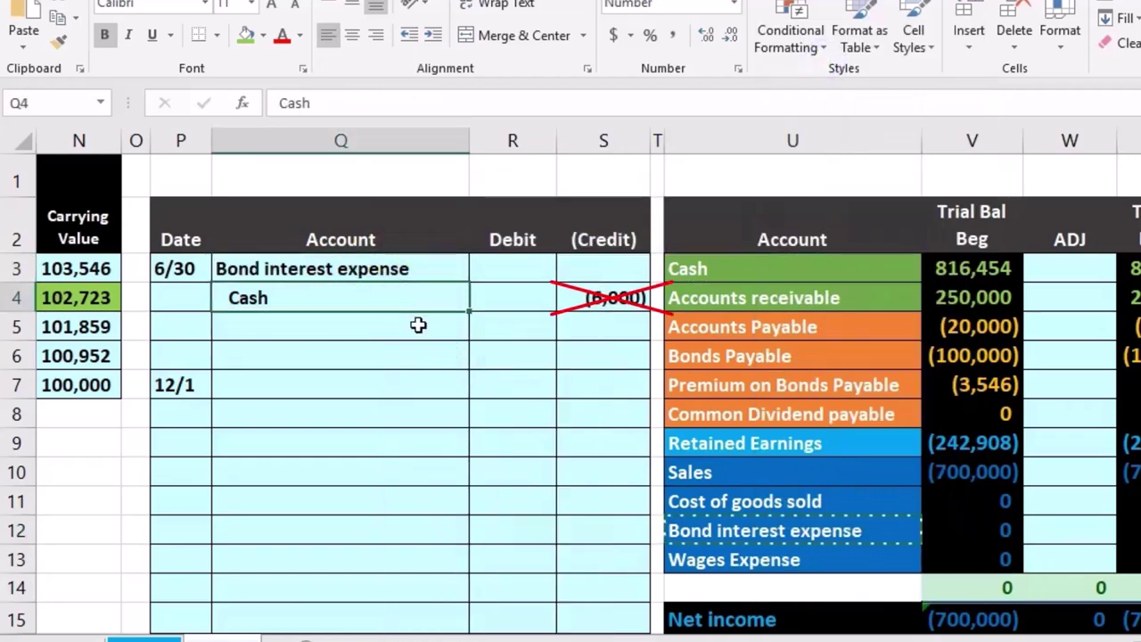
# Copy the Premium on Bonds Payable account name from the trial balance and paste it as values below Cash in the 6/30 entry, Q5.
pyautogui.click(829, 386)
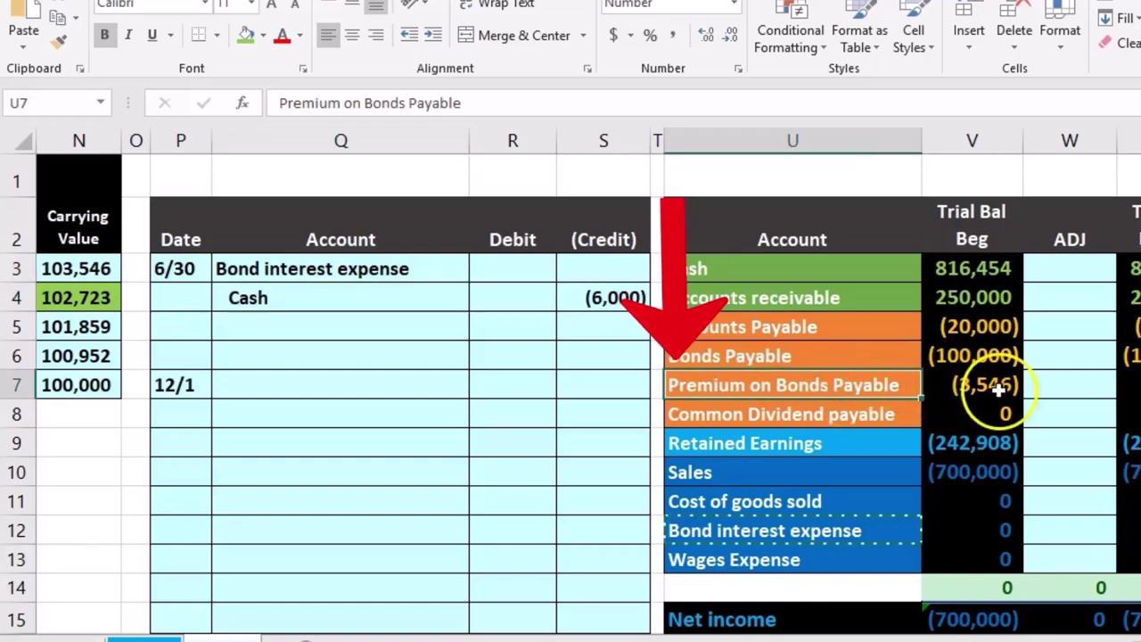
pyautogui.rightClick(882, 383)
pyautogui.click(897, 416)
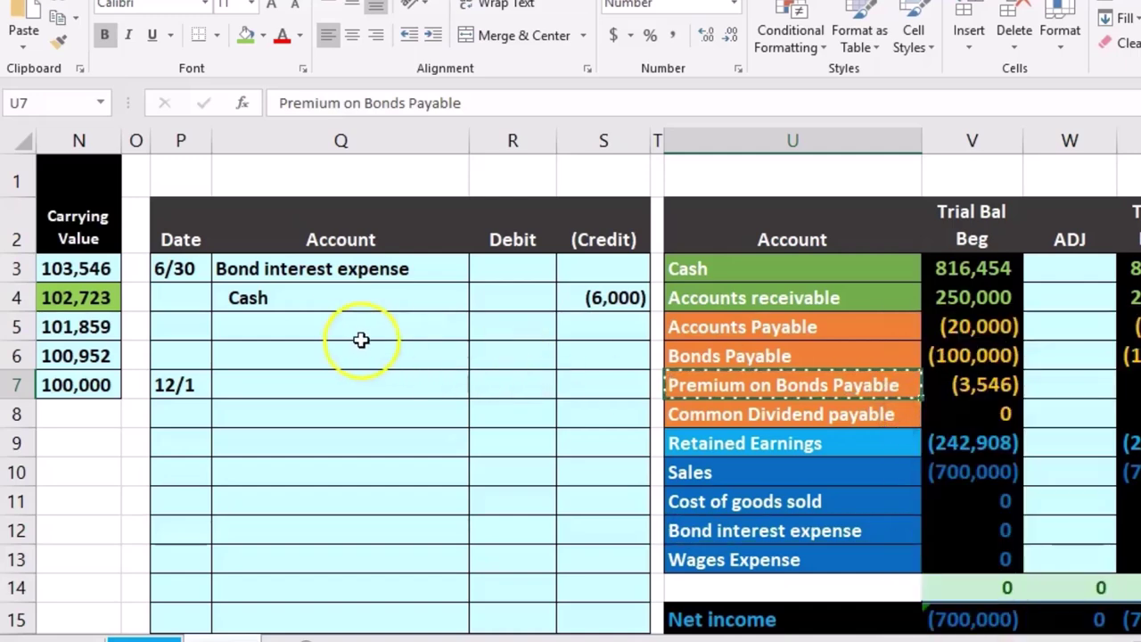
pyautogui.click(325, 328)
pyautogui.rightClick(324, 328)
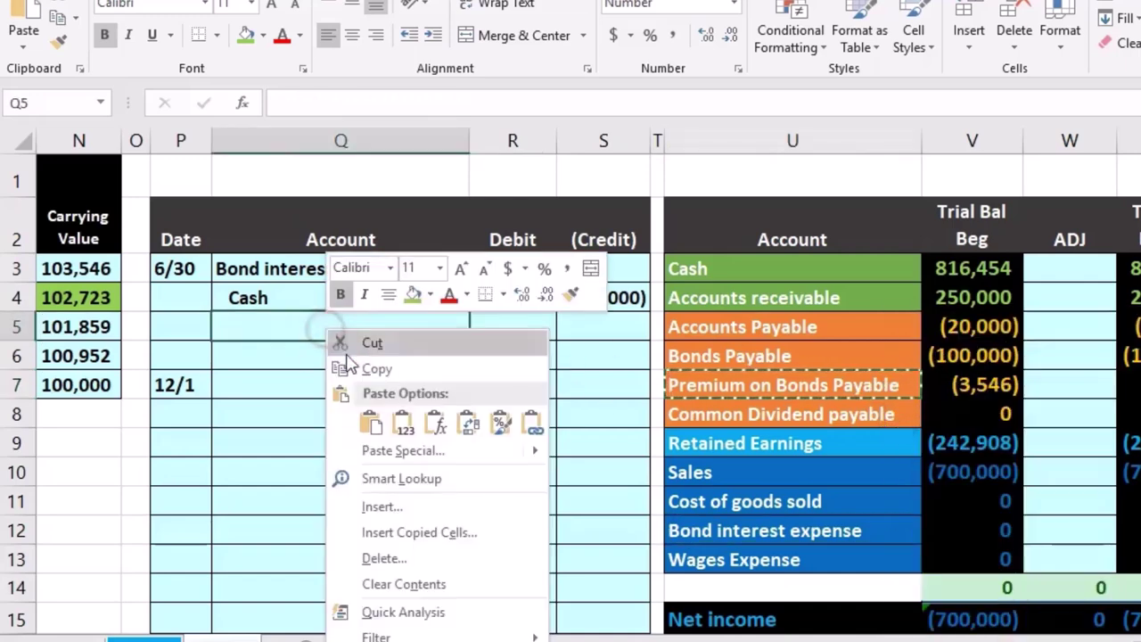
pyautogui.click(389, 413)
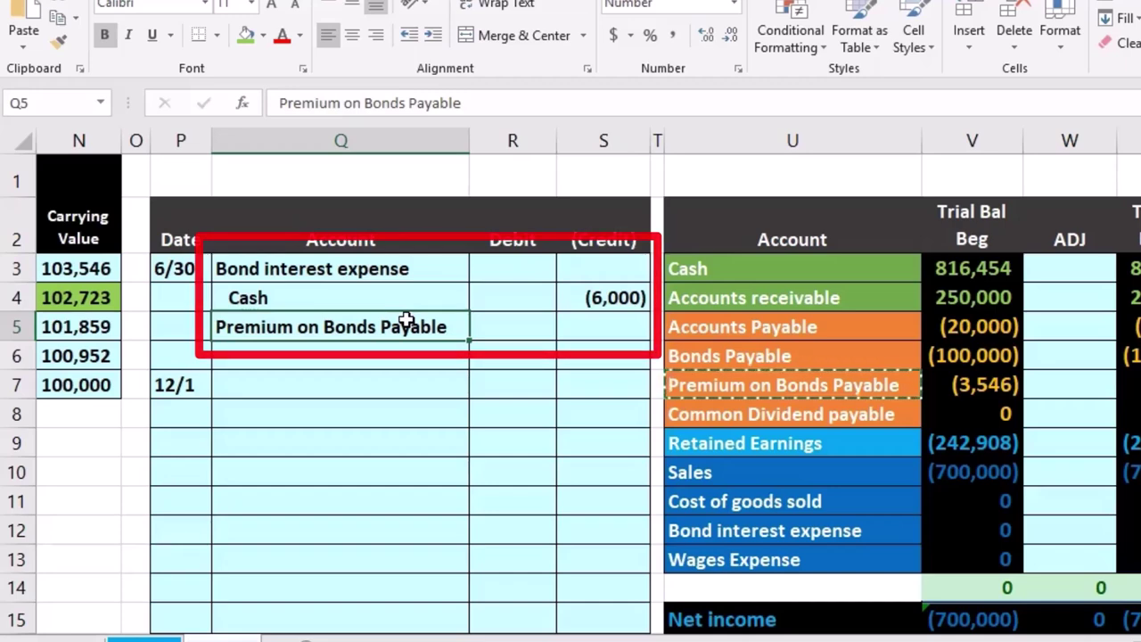
# Enter the Premium on Bonds Payable debit for the 6/30 entry in R5 as a link to the period 1 amortization change, =L4.
pyautogui.press('Right')
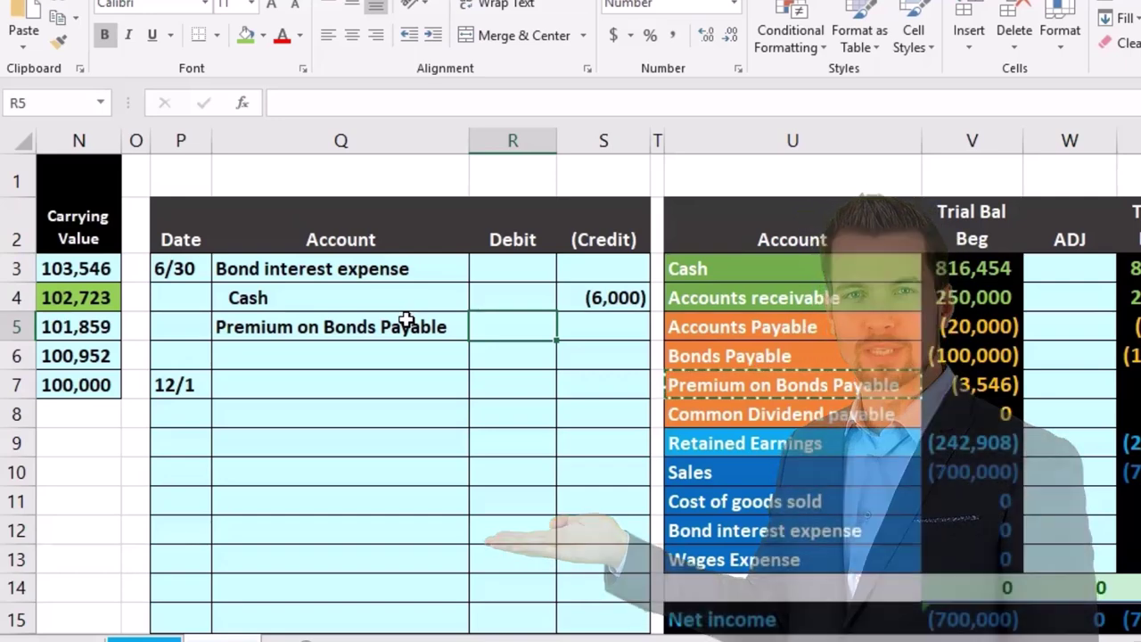
pyautogui.write('=')
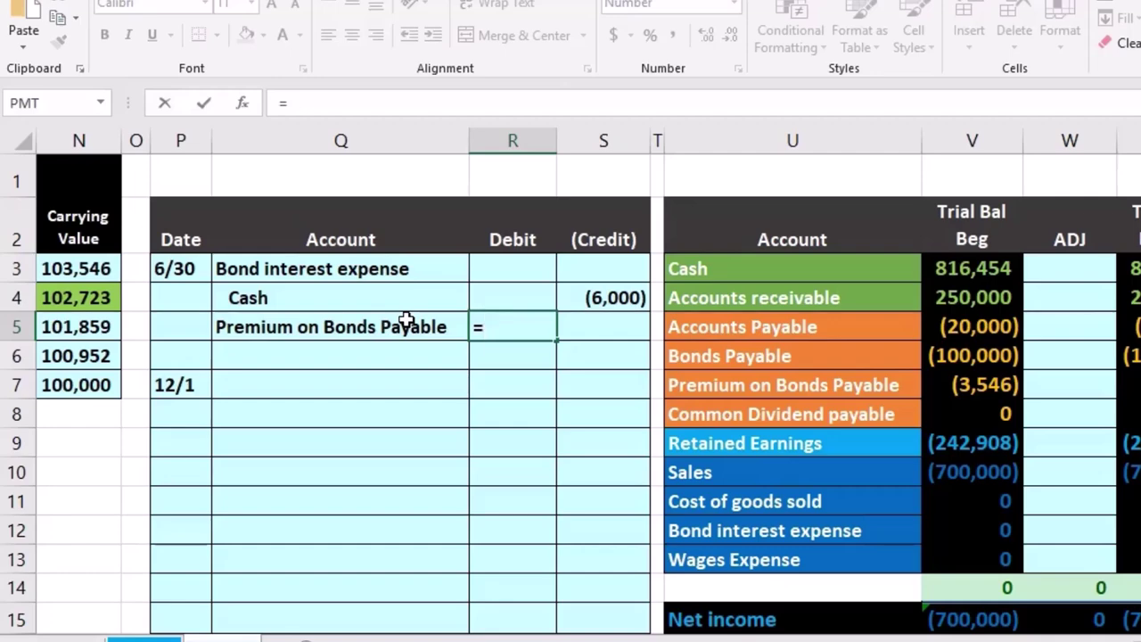
pyautogui.press('Left')
pyautogui.press('Left')
pyautogui.press('Left')
pyautogui.press('Left')
pyautogui.press('Left')
pyautogui.press('Left')
pyautogui.press('Left')
pyautogui.press('Left')
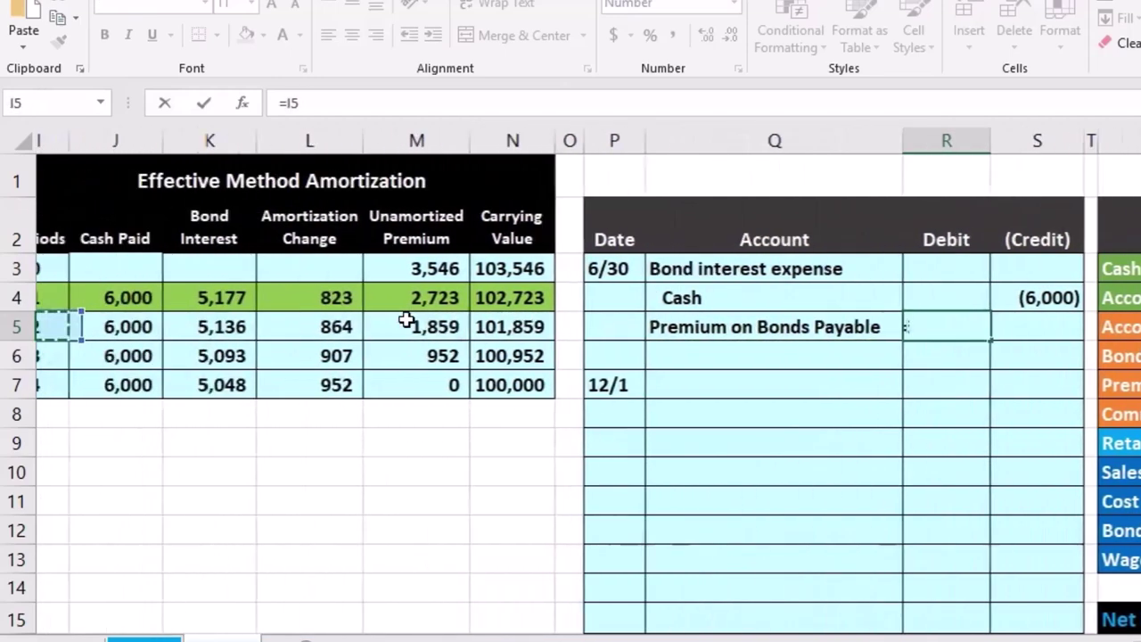
pyautogui.press('Left')
pyautogui.press('Left')
pyautogui.press('Right')
pyautogui.press('Right')
pyautogui.press('Right')
pyautogui.press('Right')
pyautogui.press('Right')
pyautogui.press('Right')
pyautogui.press('Up')
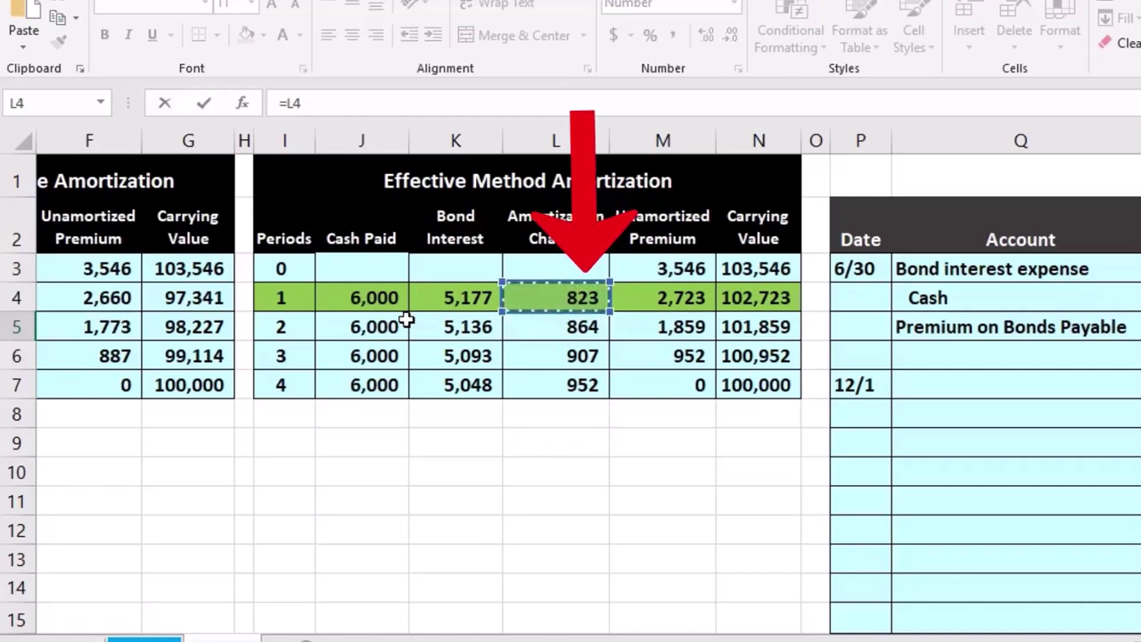
pyautogui.press('Return')
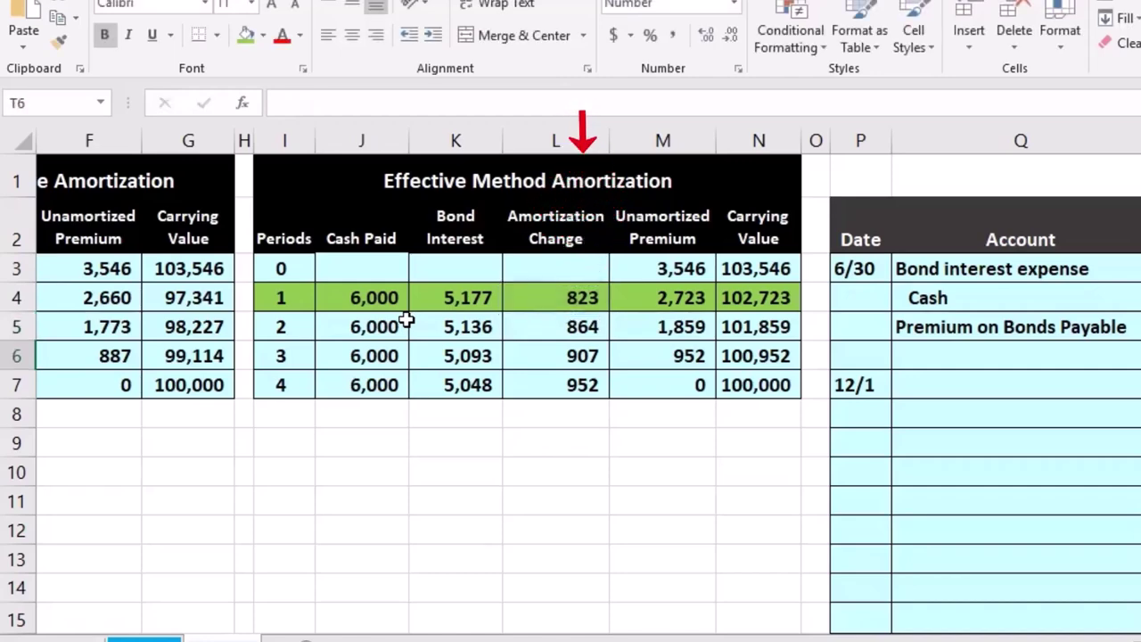
# Enter the Bond interest expense debit in R3 as the balancing amount of the other two entry lines, -SUM(R4:S5).
pyautogui.press('Right')
pyautogui.press('Up')
pyautogui.press('Up')
pyautogui.press('Up')
pyautogui.press('Left')
pyautogui.press('Left')
pyautogui.press('Left')
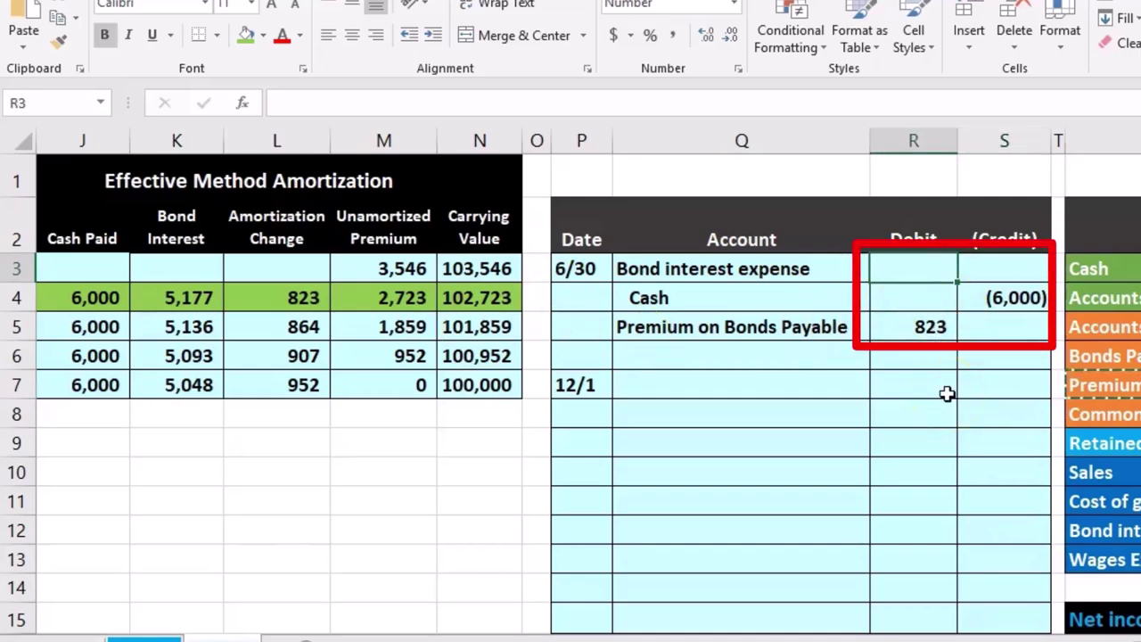
pyautogui.write('-')
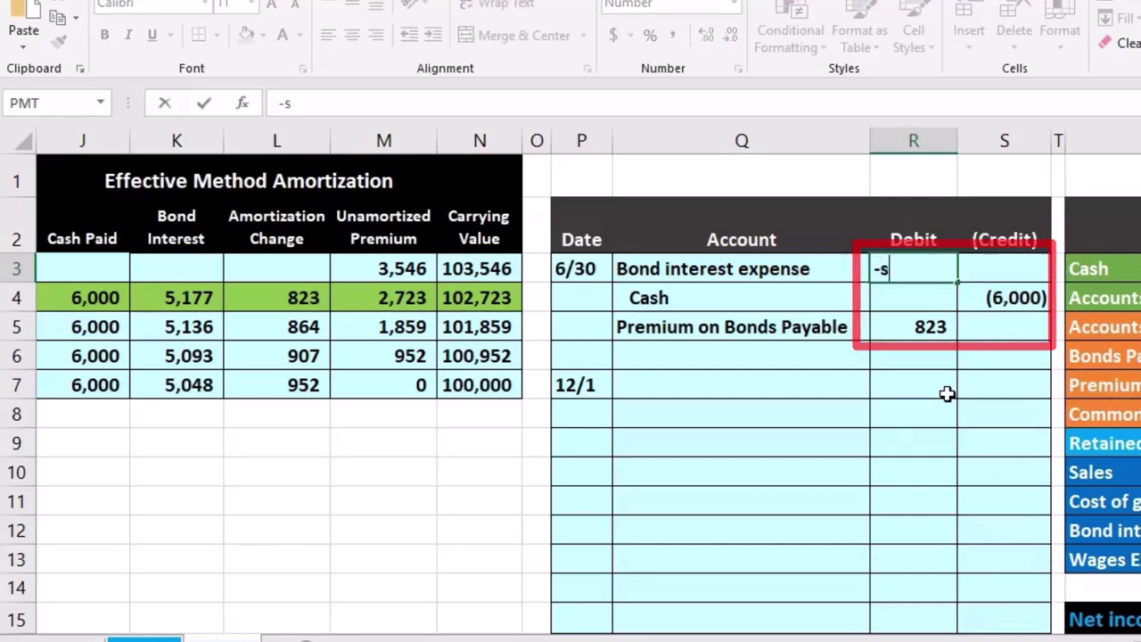
pyautogui.write('sum(R4:S5')
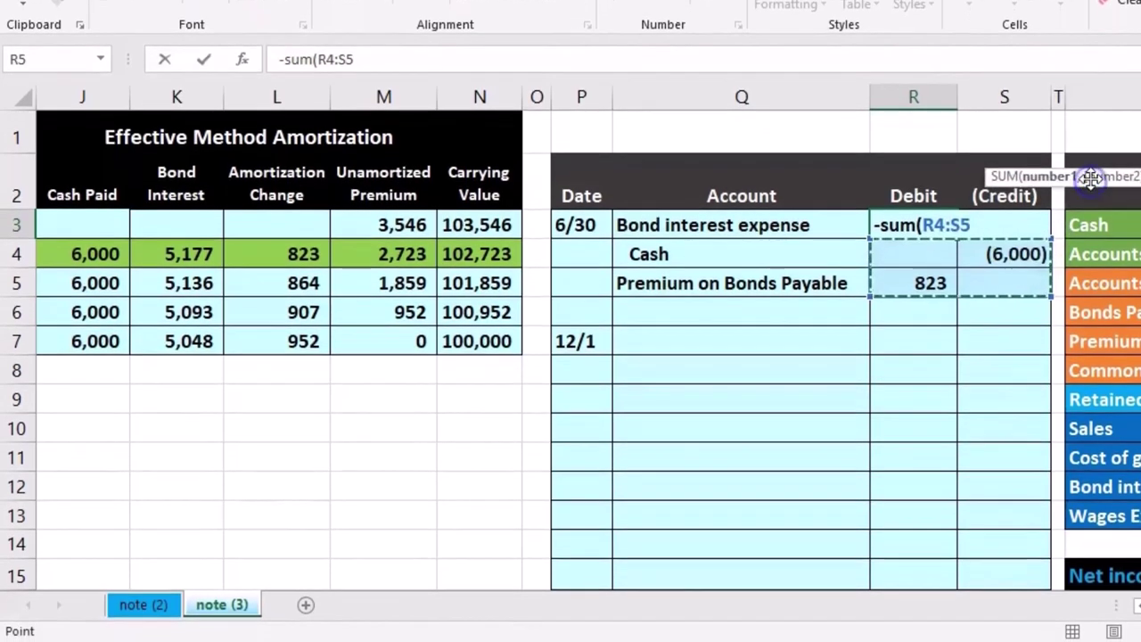
pyautogui.press('Return')
pyautogui.moveTo(928, 254); pyautogui.dragTo(928, 282)
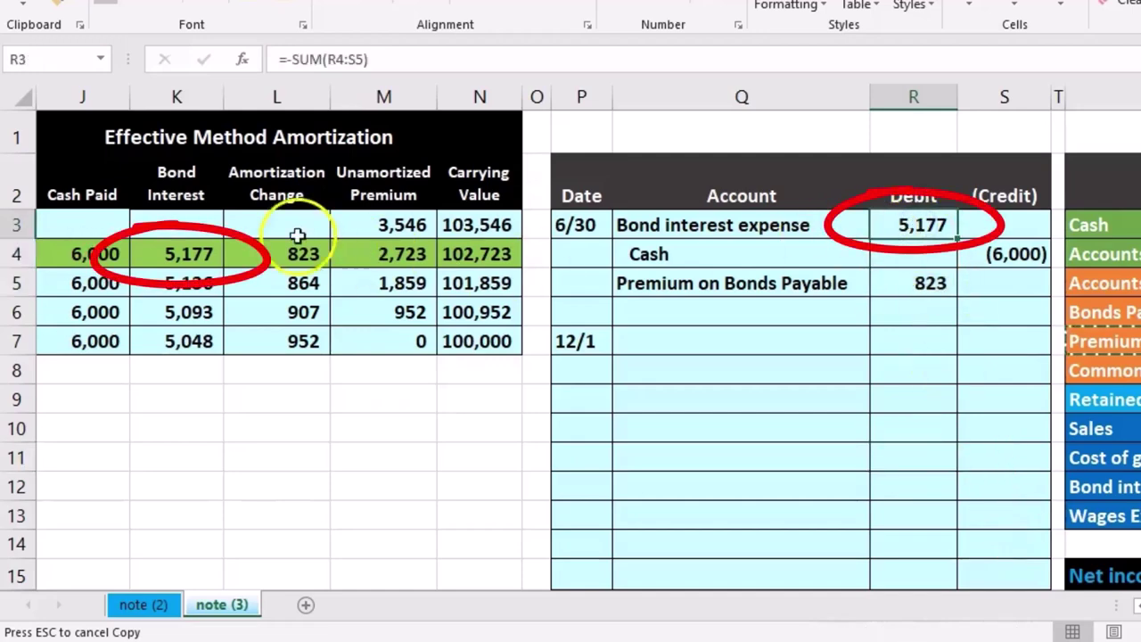
pyautogui.click(178, 249)
pyautogui.click(941, 279)
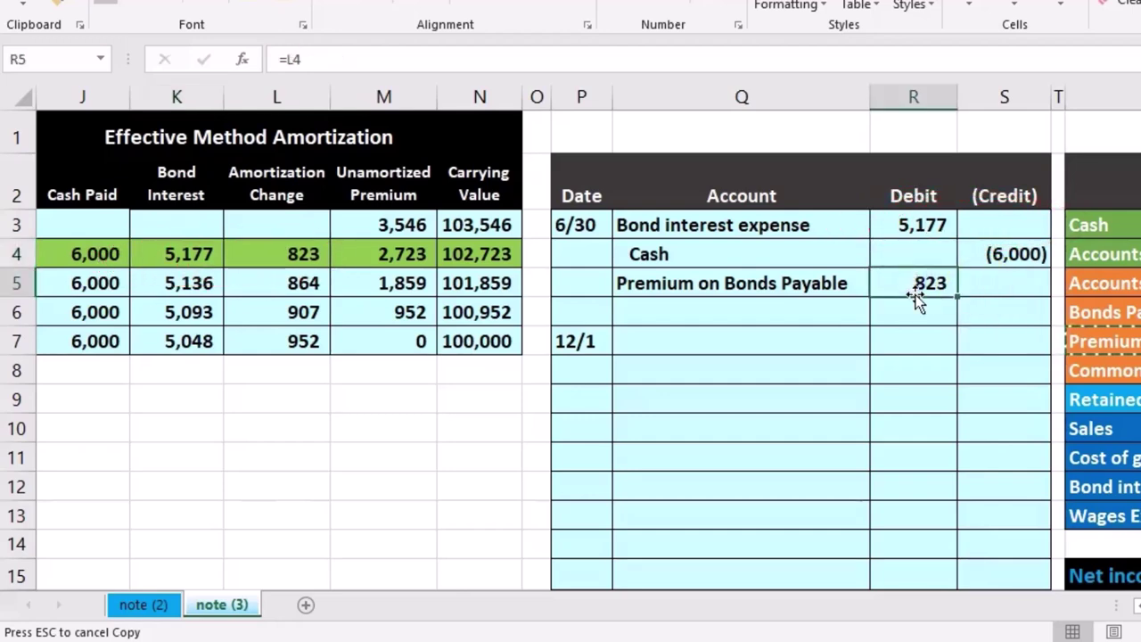
# Post the 6/30 bond interest expense to the trial balance by linking its adjustment cell to the journal debit, =R3.
pyautogui.press('Right')
pyautogui.press('Right')
pyautogui.press('Right')
pyautogui.press('Right')
pyautogui.press('Right')
pyautogui.press('Right')
pyautogui.press('Right')
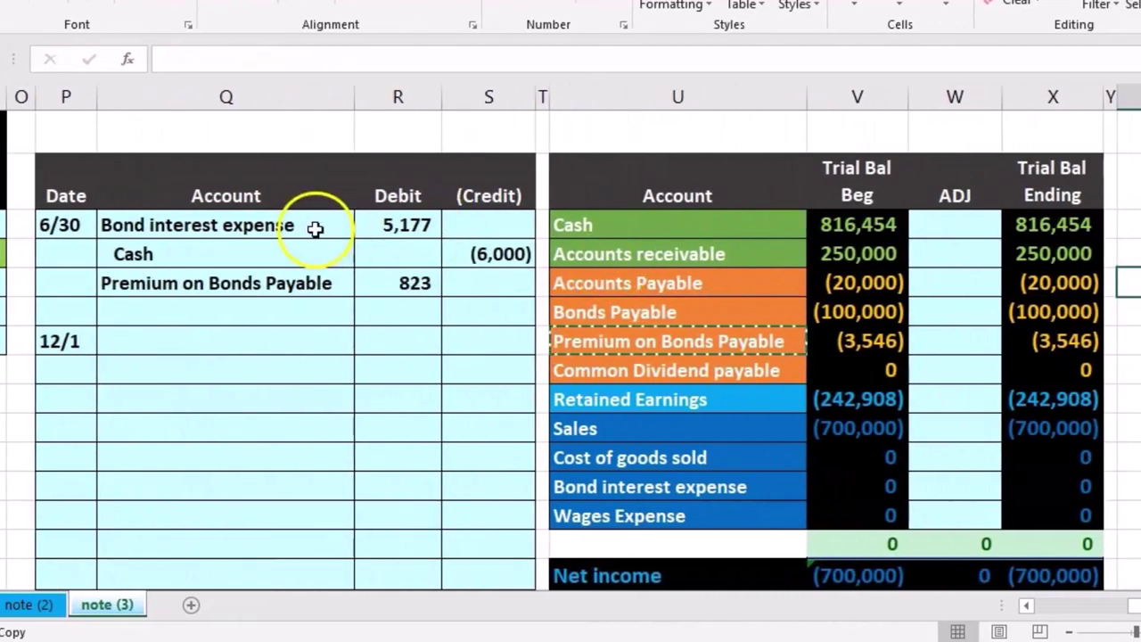
pyautogui.moveTo(321, 229); pyautogui.dragTo(401, 224)
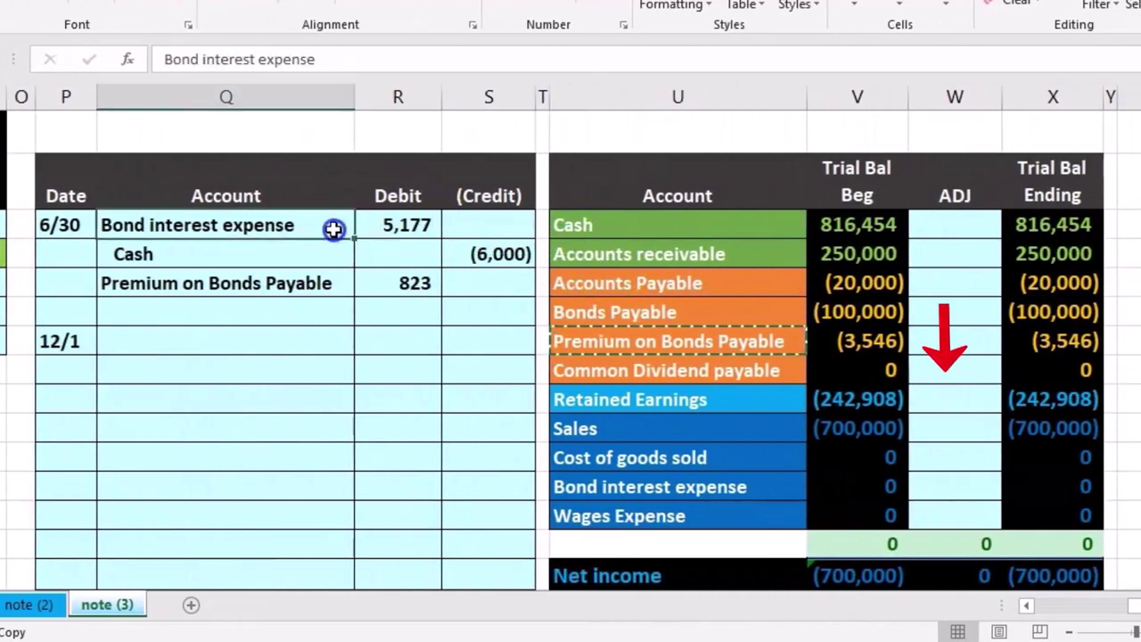
pyautogui.click(953, 488)
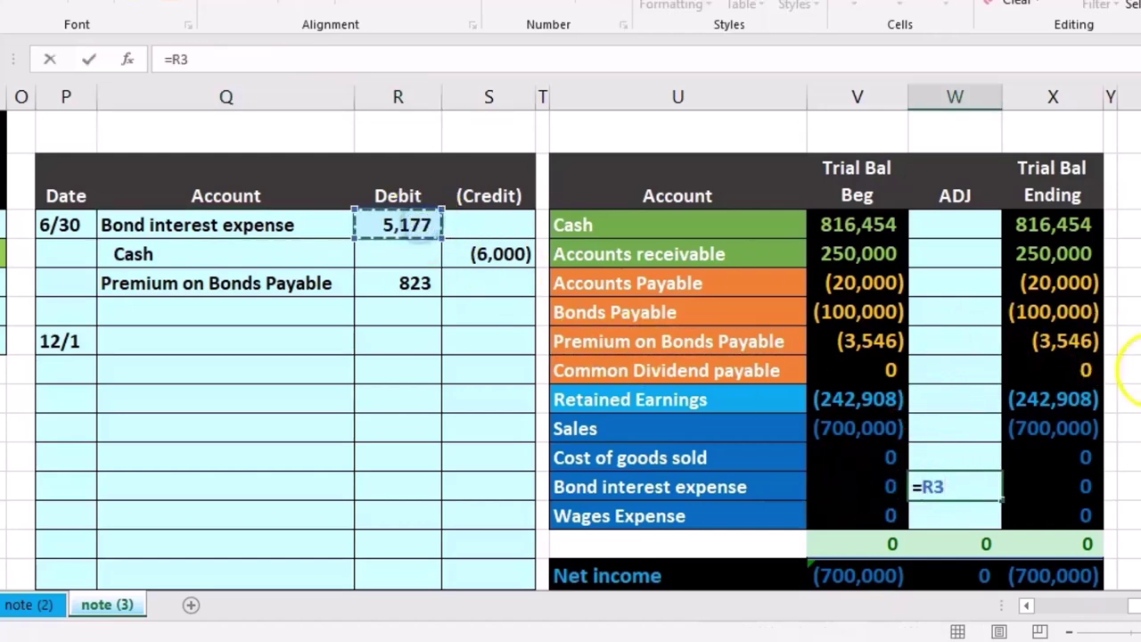
pyautogui.scroll(-2, 1135, 363)
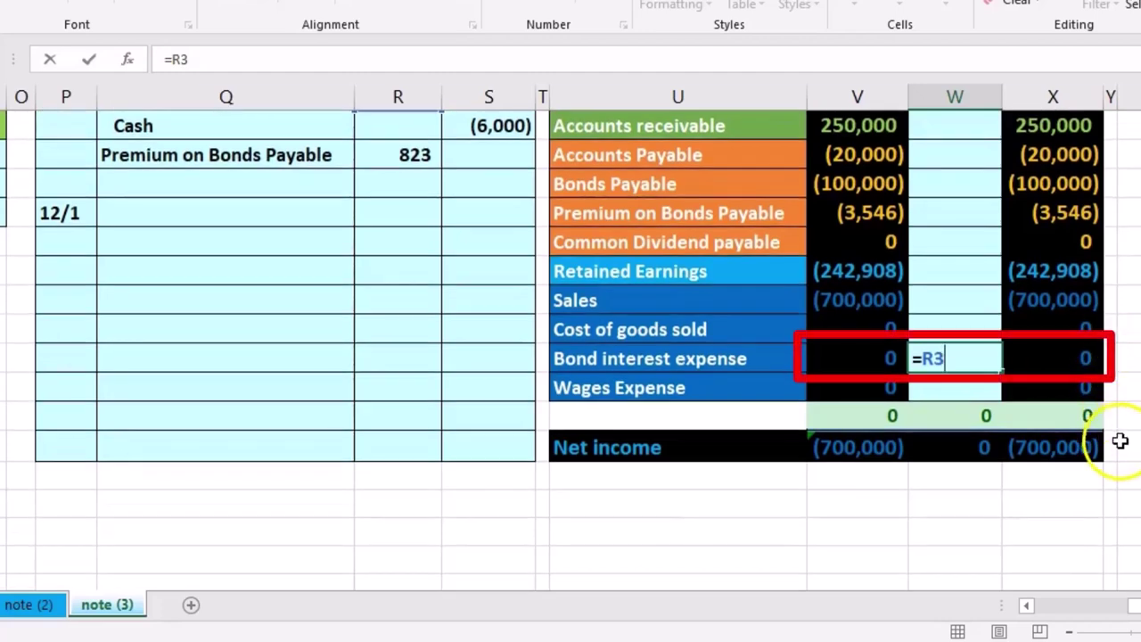
pyautogui.press('Return')
# Post the 6/30 cash payment to the trial balance by linking the Cash adjustment to the journal credit, =S4.
pyautogui.scroll(2, 1121, 440)
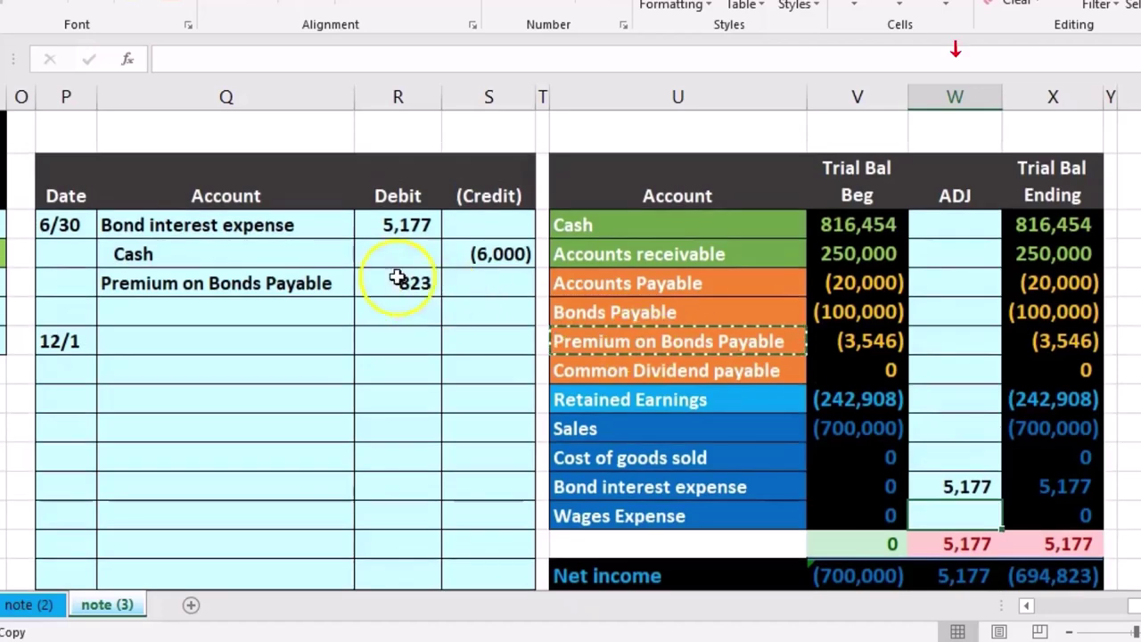
pyautogui.moveTo(134, 254); pyautogui.dragTo(437, 252)
pyautogui.click(896, 223)
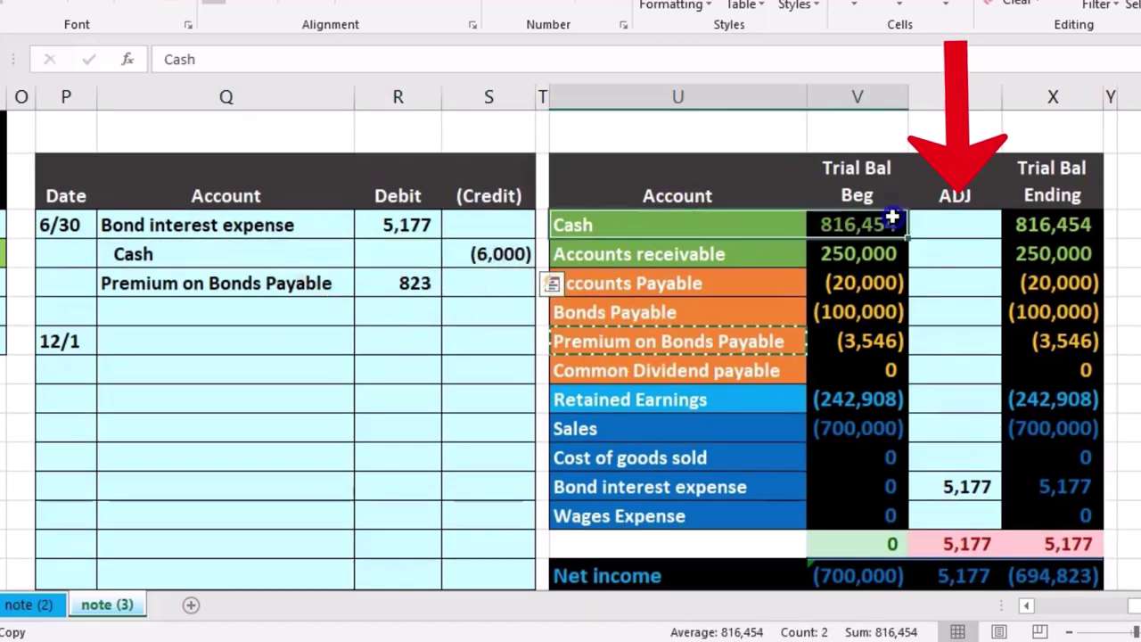
pyautogui.click(962, 218)
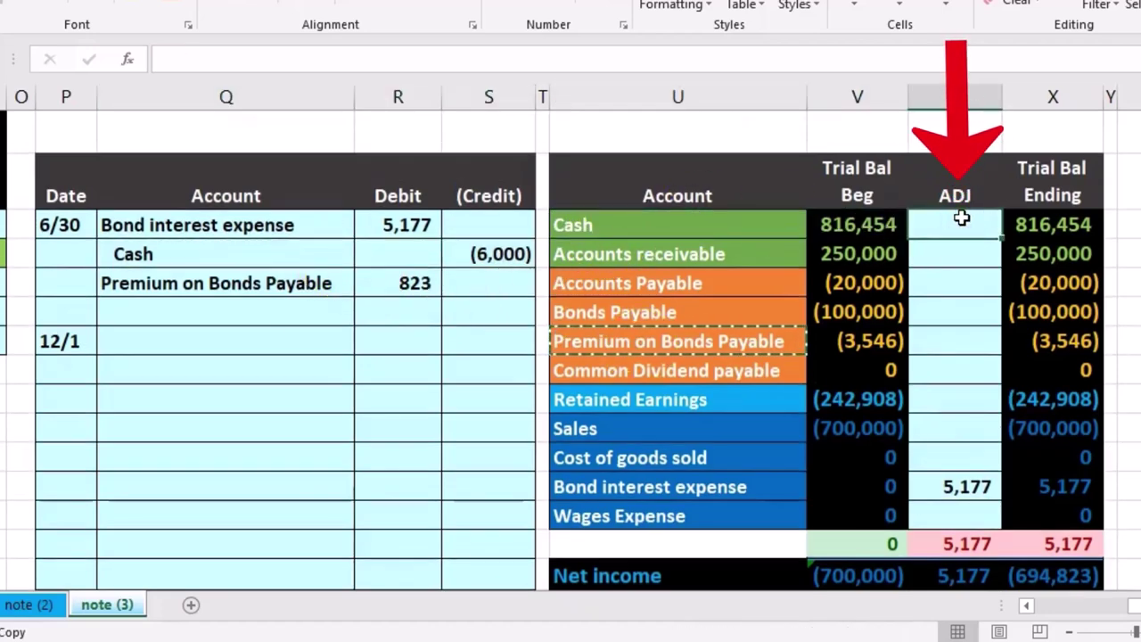
pyautogui.write('=')
pyautogui.click(502, 256)
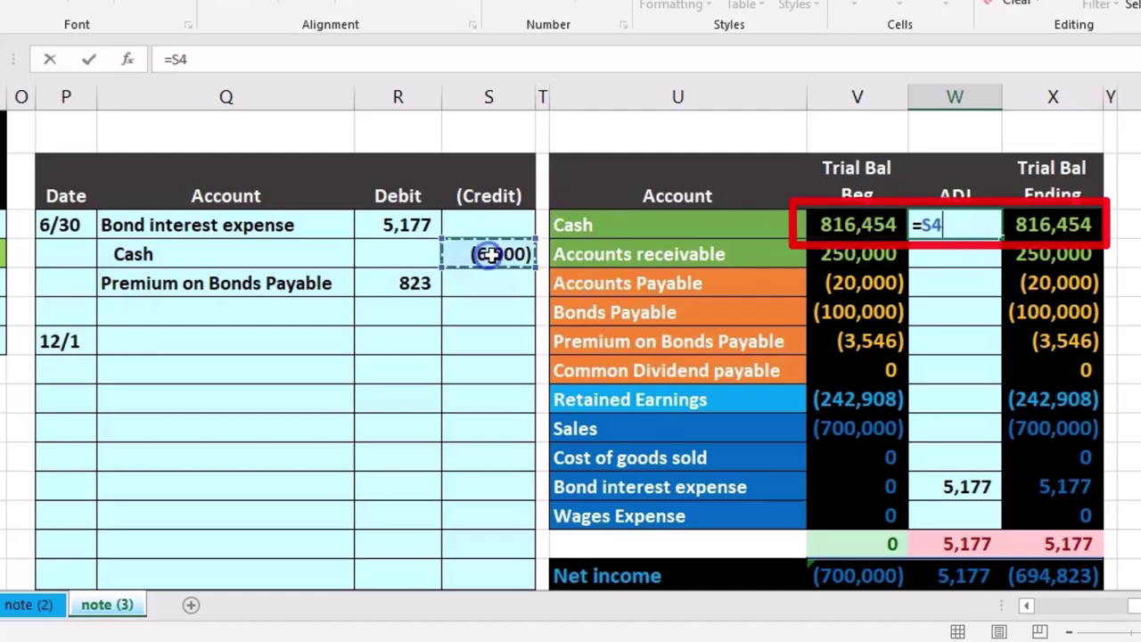
pyautogui.press('Return')
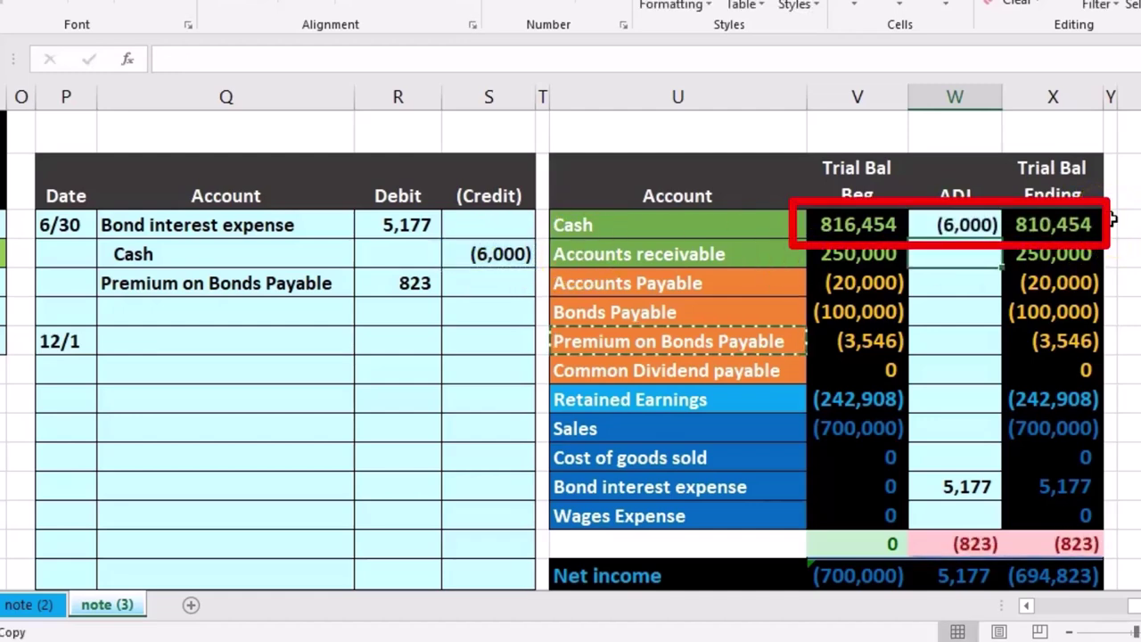
# Post the premium amortization by linking the Premium on Bonds Payable adjustment in the trial balance to the journal debit, =R5.
pyautogui.moveTo(339, 270); pyautogui.dragTo(421, 270)
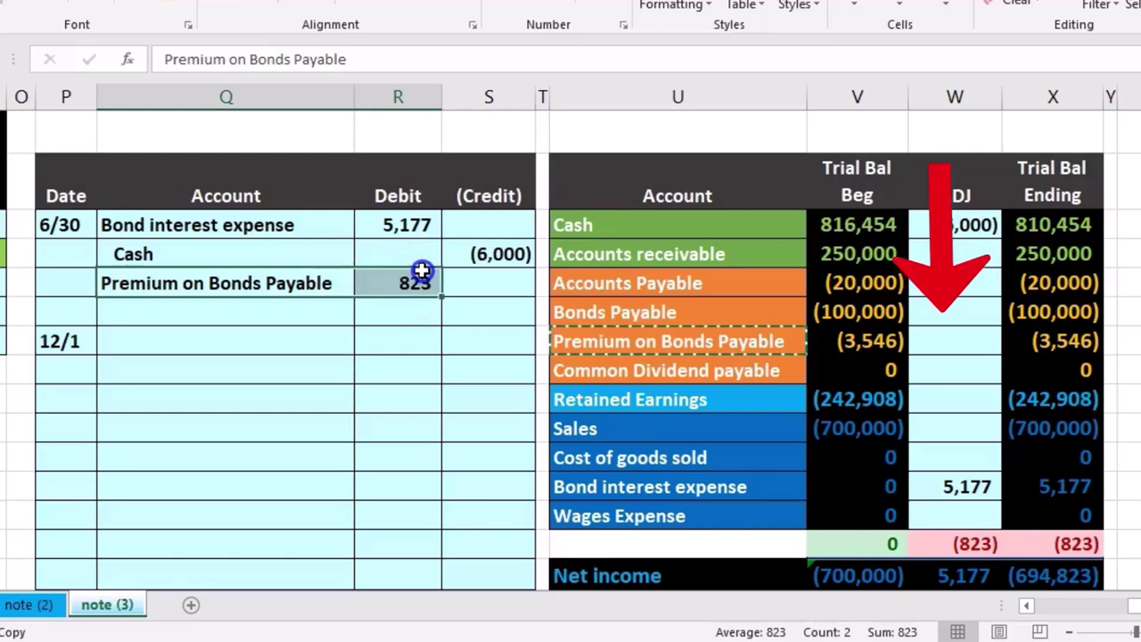
pyautogui.moveTo(720, 341); pyautogui.dragTo(827, 342)
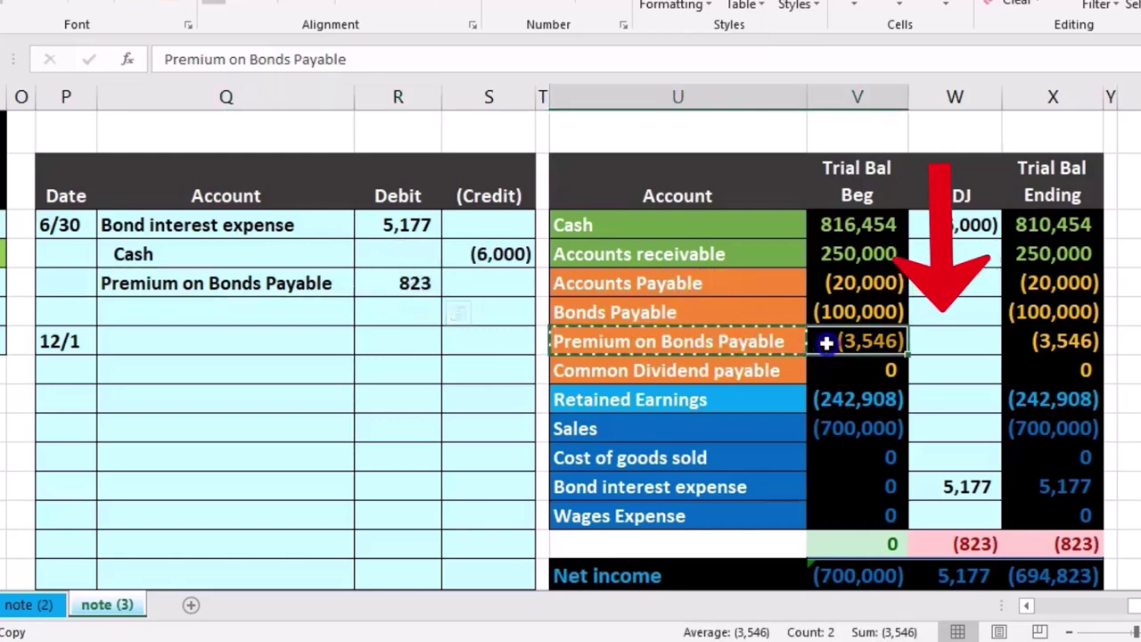
pyautogui.click(950, 344)
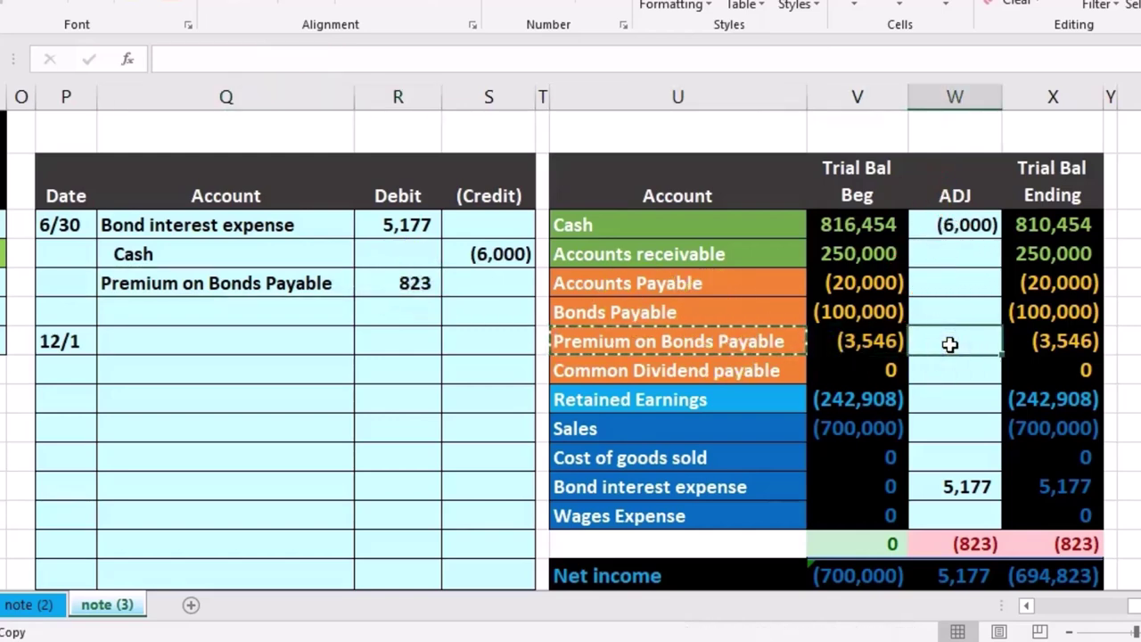
pyautogui.write('=')
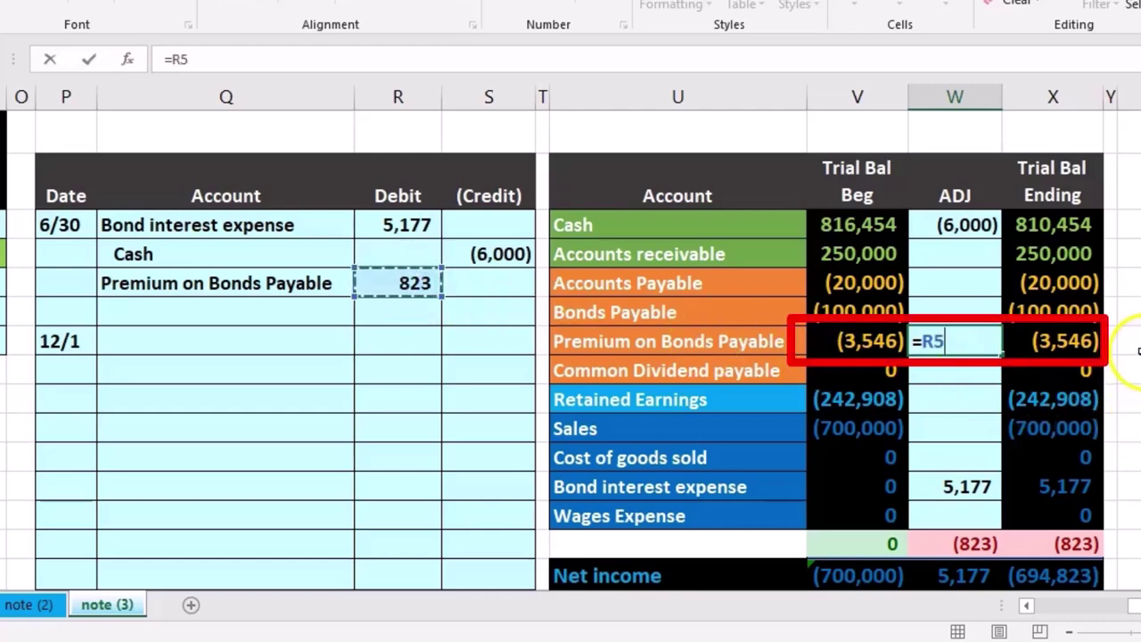
pyautogui.press('Return')
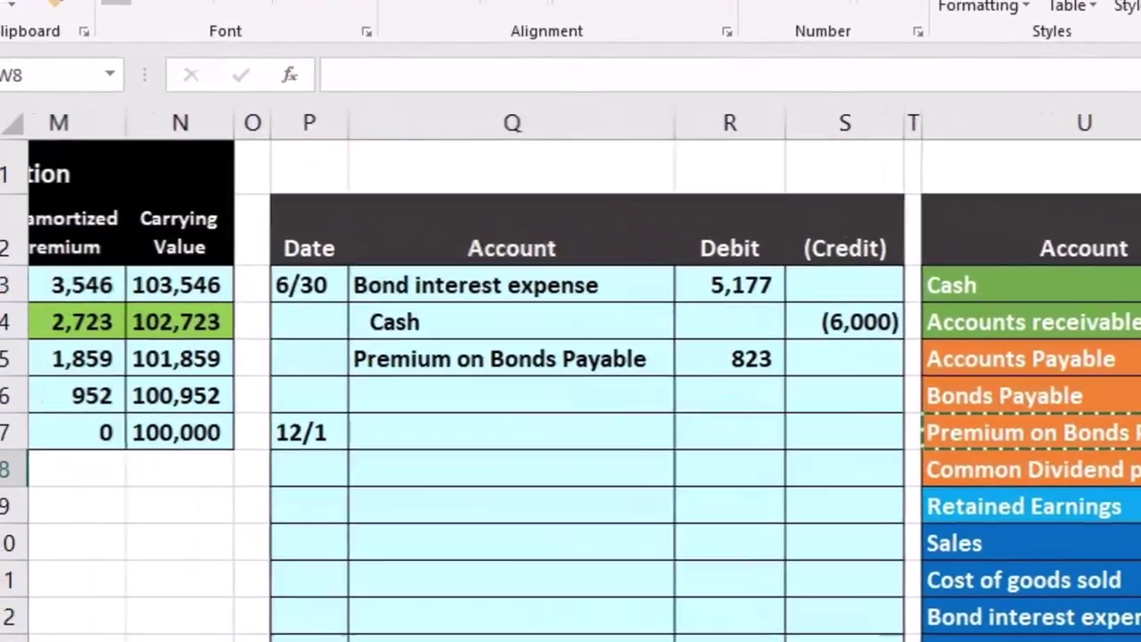
# Compare the period 1 unamortized premium and carrying value with the ending trial balance amounts for Bonds Payable and its premium.
pyautogui.hscroll(-3, 954, 598)
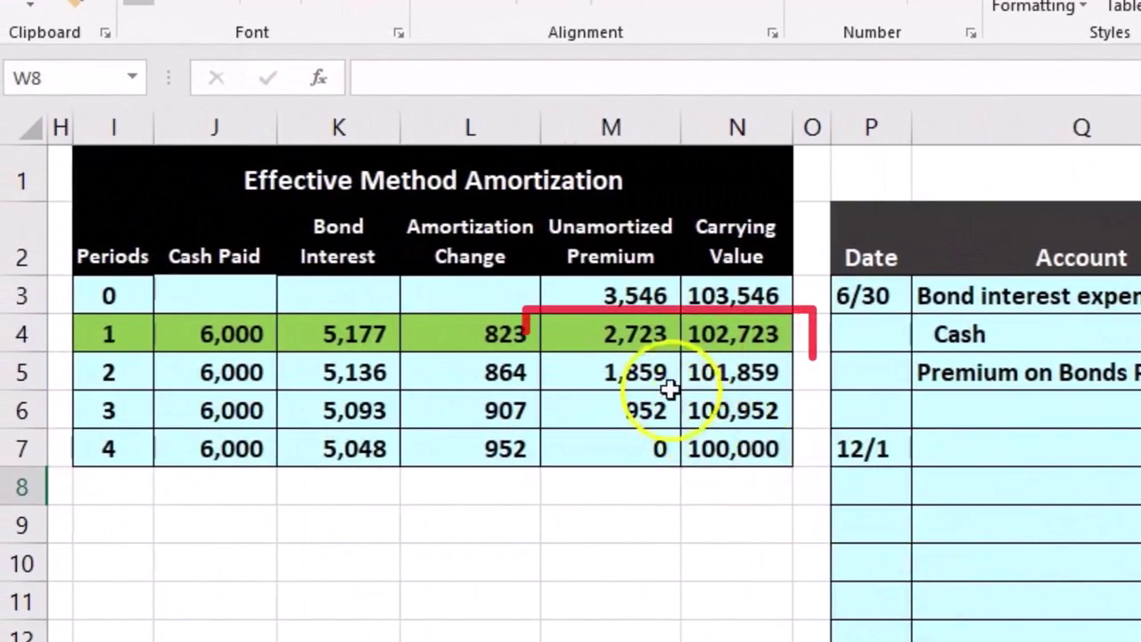
pyautogui.click(619, 336)
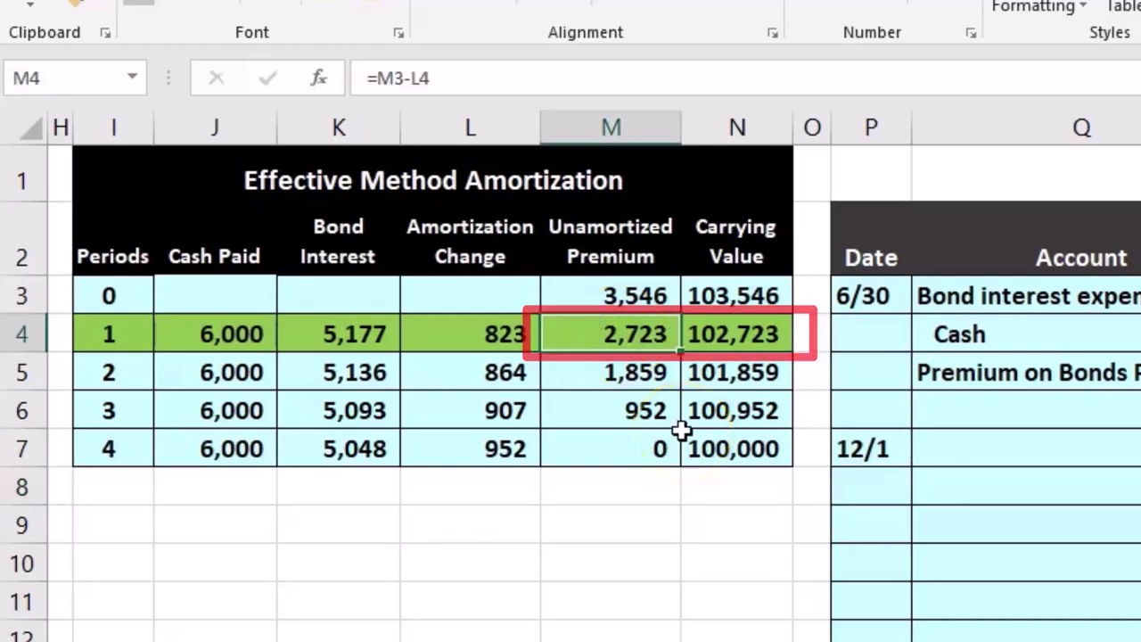
pyautogui.click(709, 331)
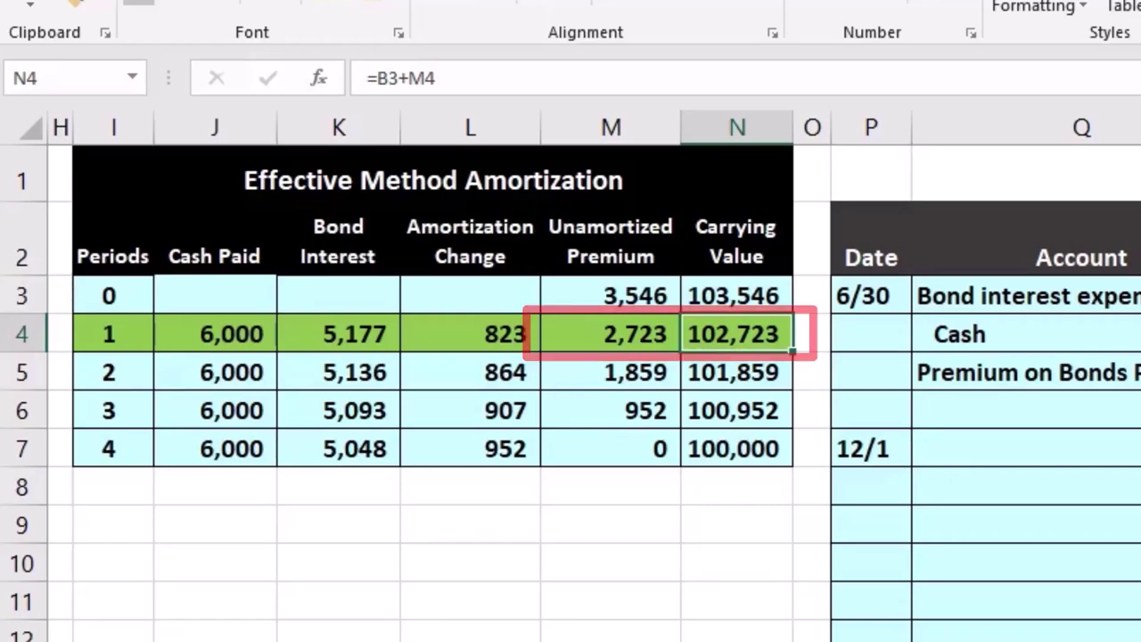
pyautogui.hscroll(5, 571, 402)
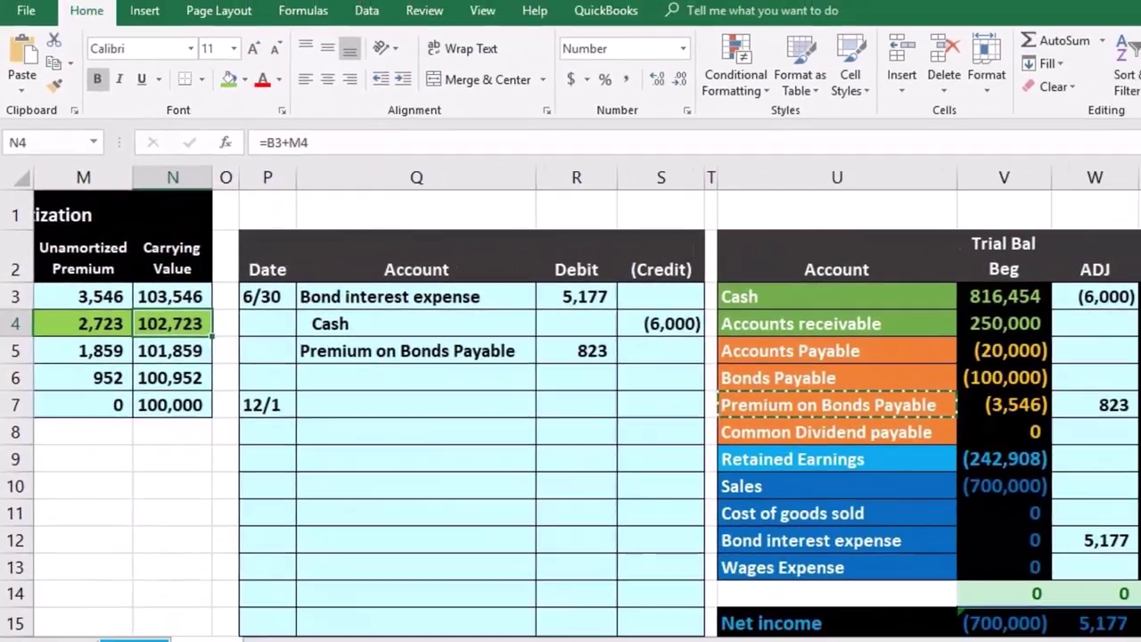
pyautogui.click(1140, 414)
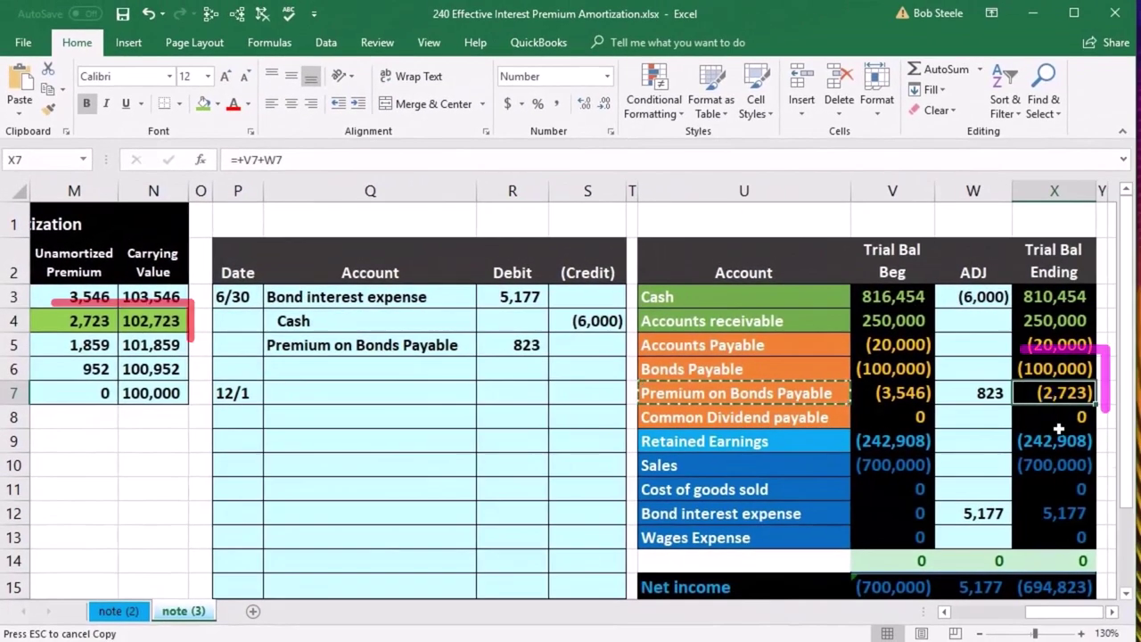
pyautogui.click(1030, 368)
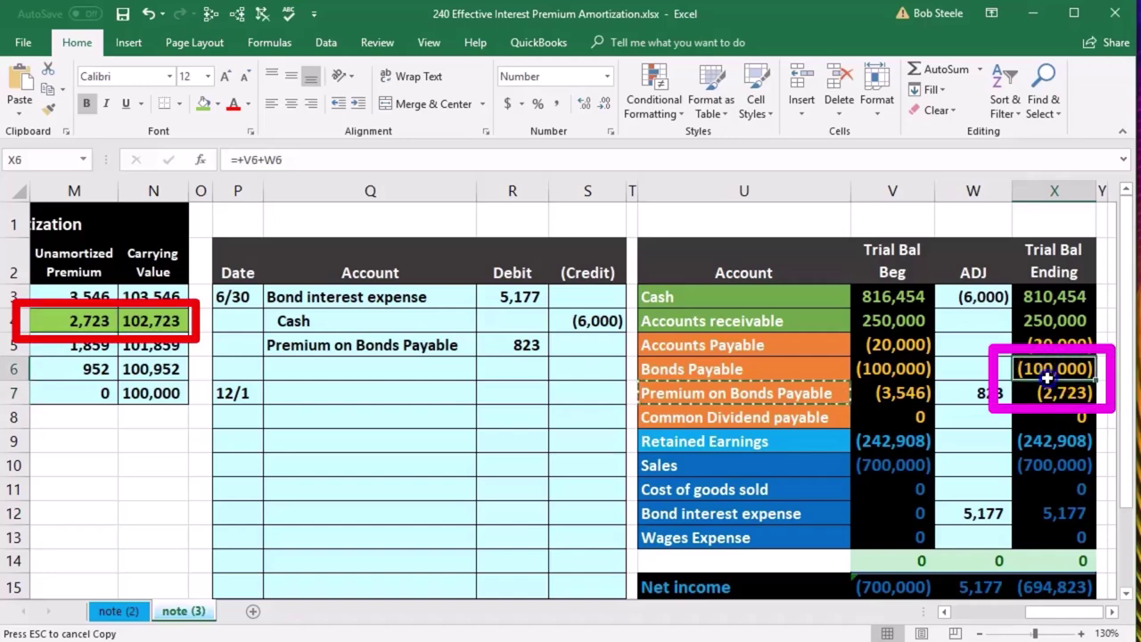
pyautogui.moveTo(1048, 378); pyautogui.dragTo(1050, 394)
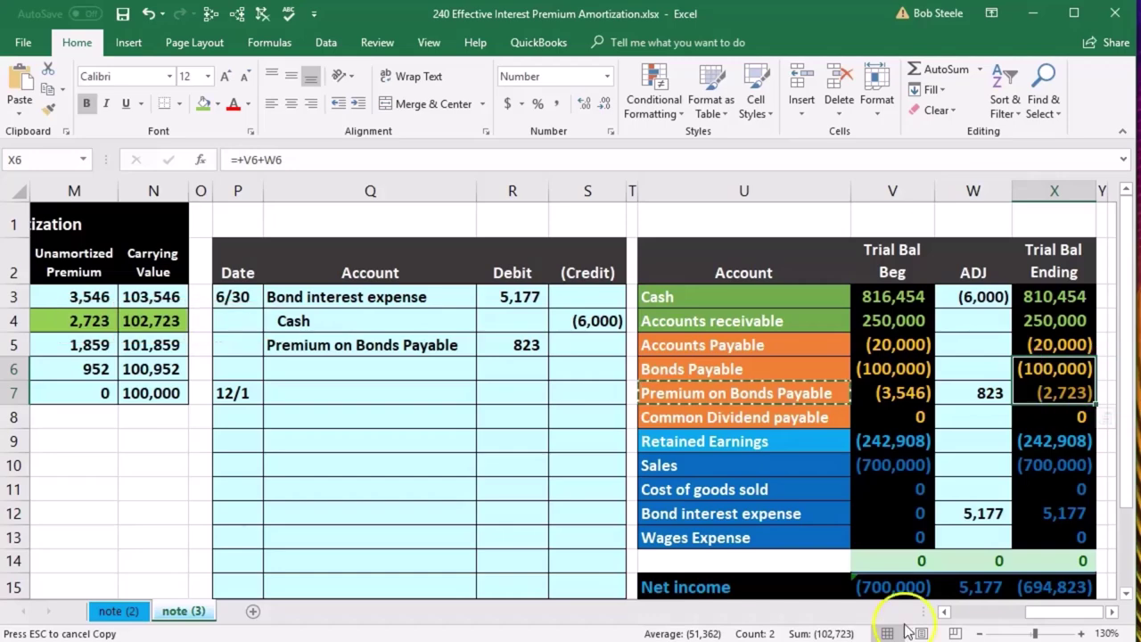
# Compare the straight-line amortized amounts with the amortization changes in the effective method table.
pyautogui.click(943, 612)
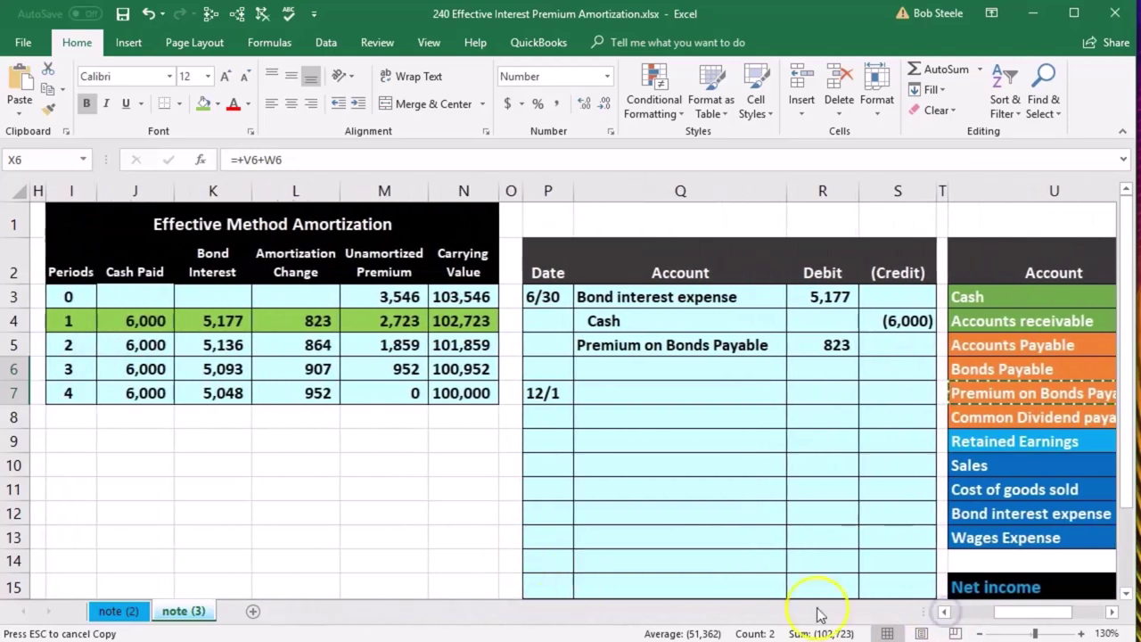
pyautogui.click(943, 612)
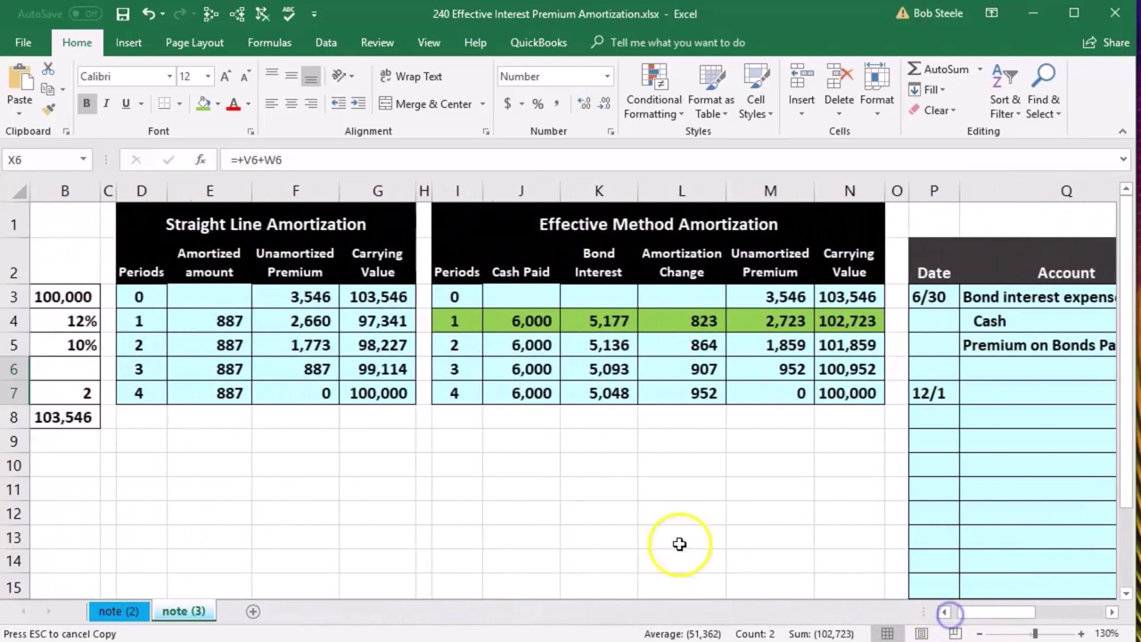
pyautogui.moveTo(222, 330); pyautogui.dragTo(224, 387)
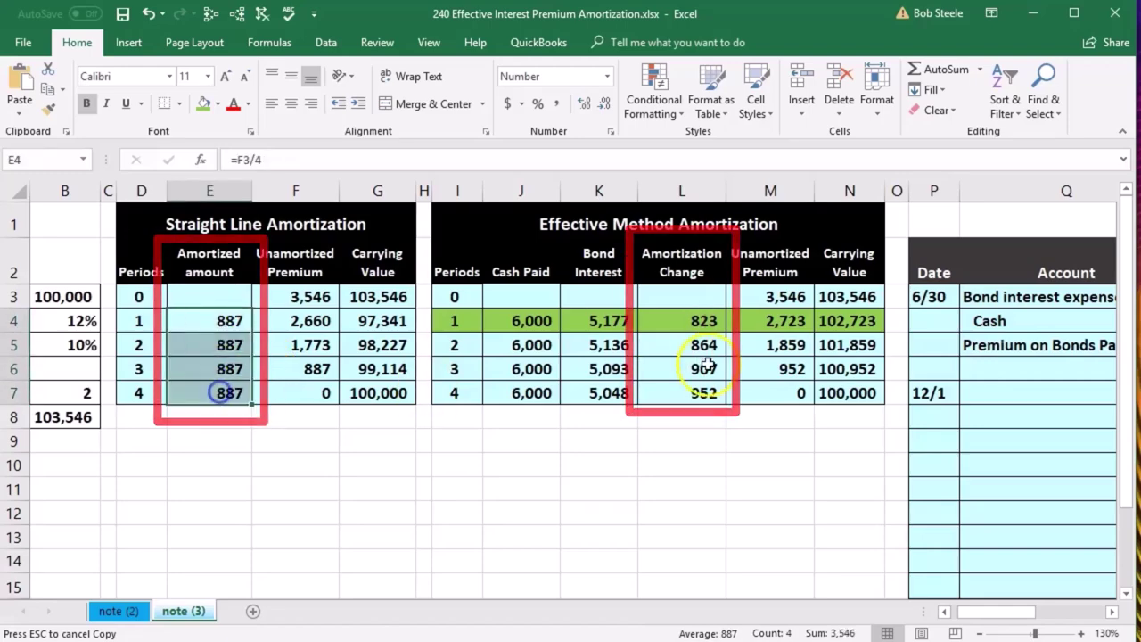
pyautogui.moveTo(687, 341); pyautogui.dragTo(676, 384)
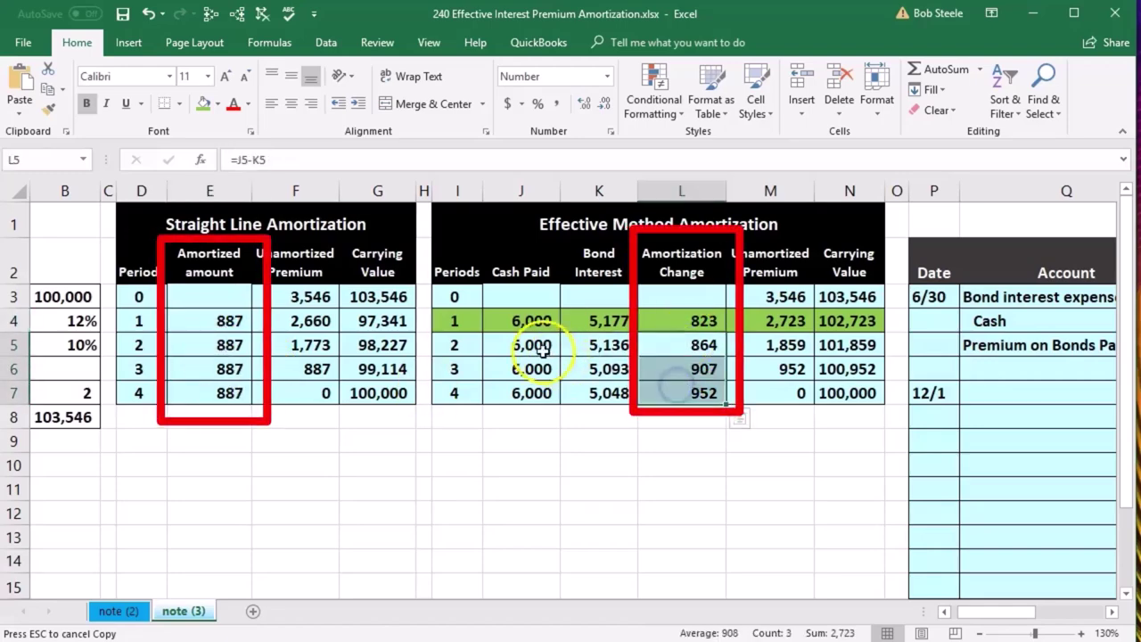
# Change the fill of the period 1 row in the Effective Method Amortization table back to light blue.
pyautogui.moveTo(460, 323)
pyautogui.mouseDown()
pyautogui.moveTo(755, 306)
pyautogui.moveTo(852, 321)
pyautogui.mouseUp()
pyautogui.rightClick(854, 325)
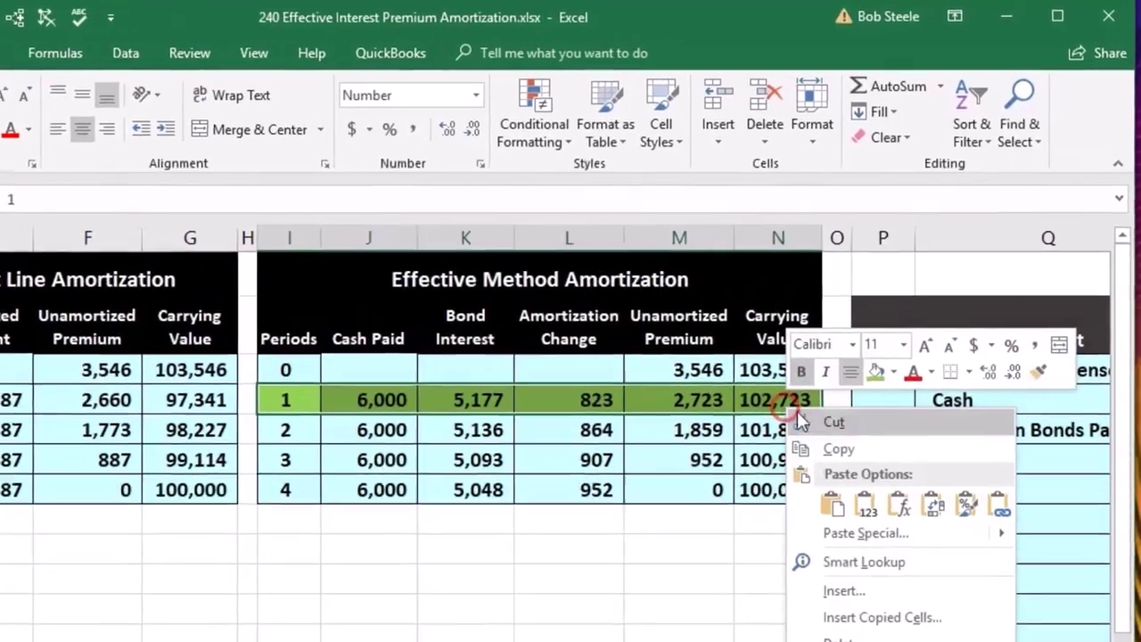
pyautogui.click(942, 301)
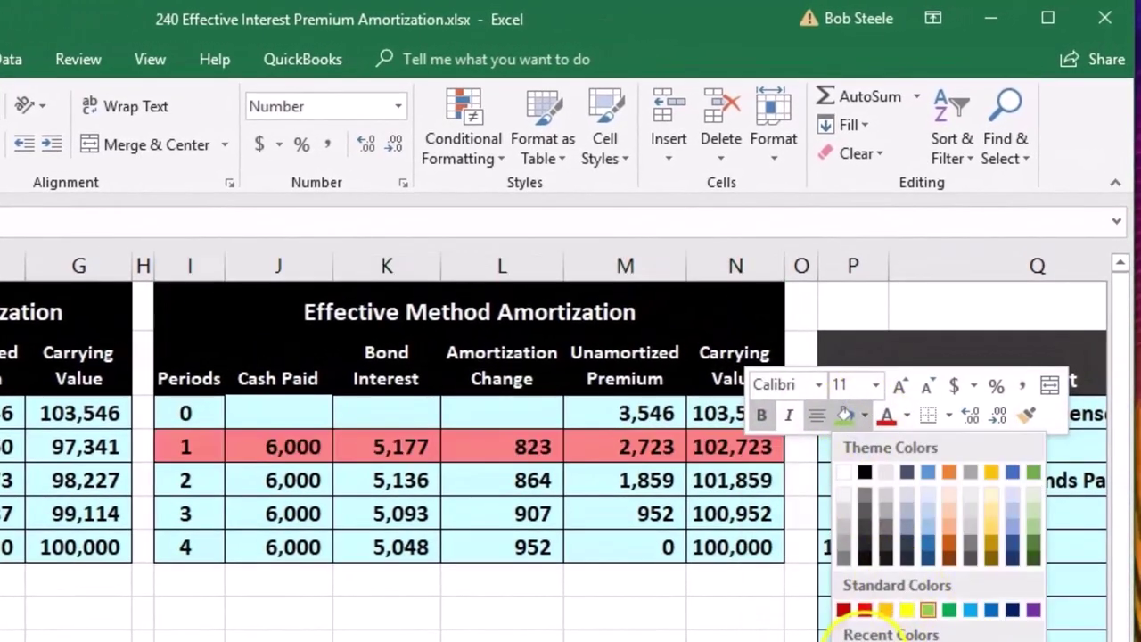
pyautogui.click(266, 548)
# Highlight the period 2 row of the Effective Method Amortization table with a green fill.
pyautogui.moveTo(221, 478); pyautogui.dragTo(718, 482)
pyautogui.rightClick(717, 481)
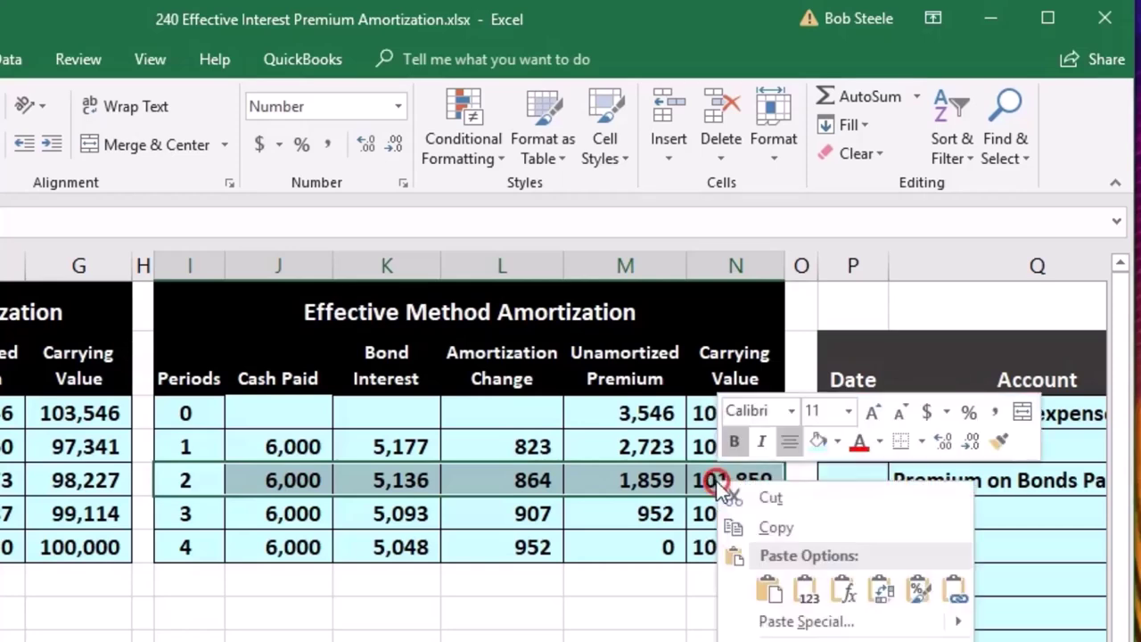
pyautogui.click(839, 443)
pyautogui.click(843, 631)
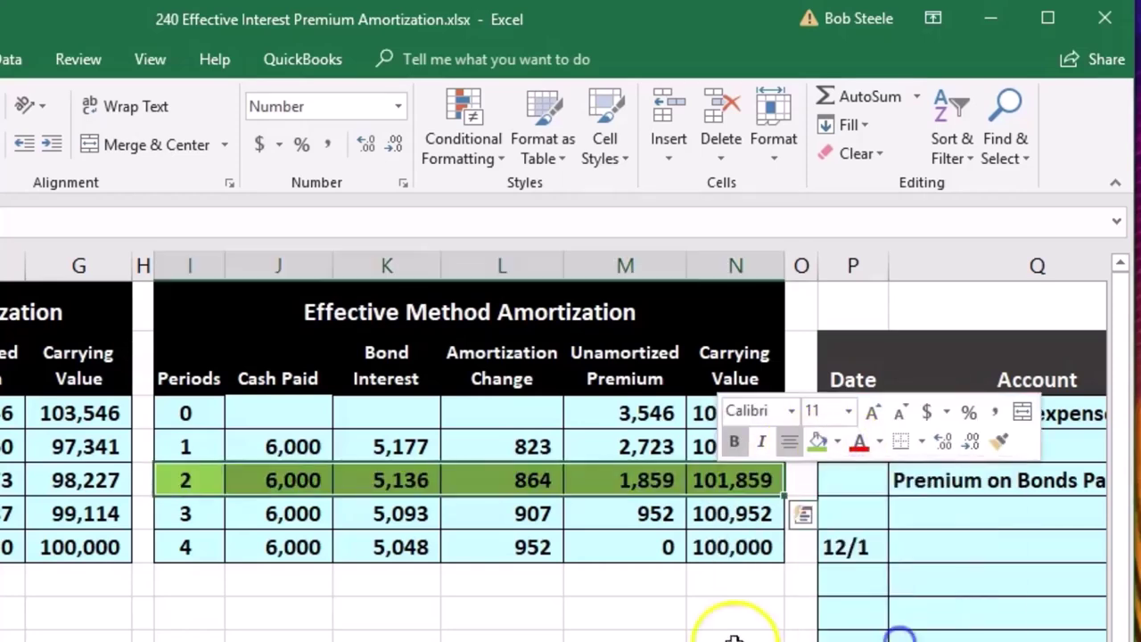
pyautogui.click(720, 633)
# Copy the three account names of the 6/30 journal entry into the 12/1 entry, starting at Q7.
pyautogui.hscroll(6, 568, 501)
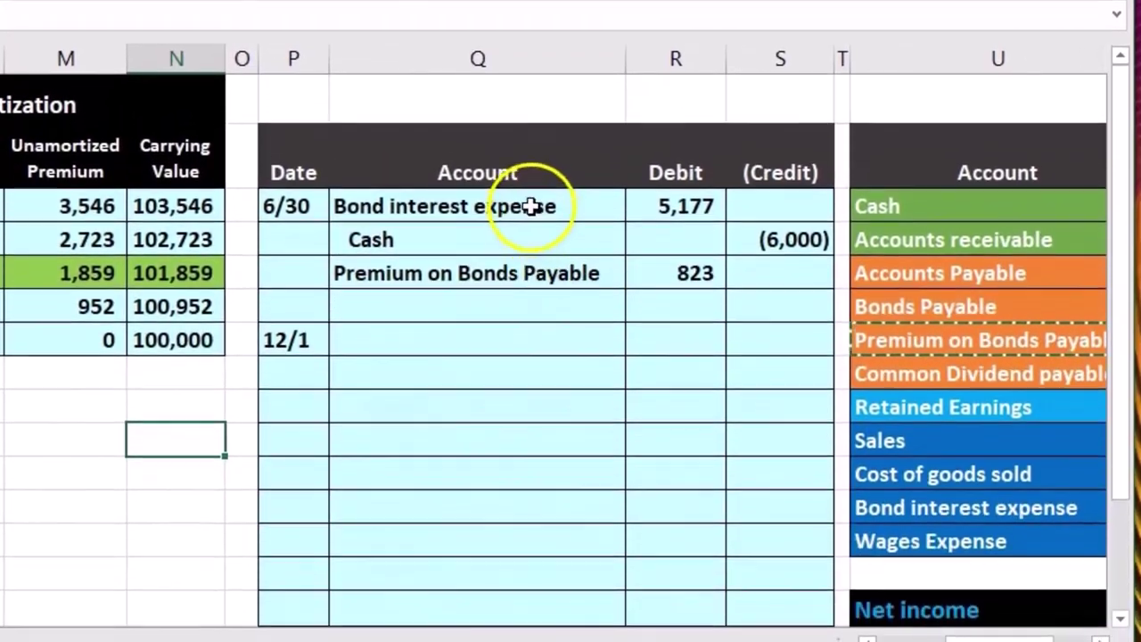
pyautogui.moveTo(543, 248); pyautogui.dragTo(535, 316)
pyautogui.rightClick(539, 312)
pyautogui.click(592, 315)
pyautogui.click(513, 339)
pyautogui.rightClick(513, 339)
pyautogui.click(604, 443)
# Enter the 12/1 Cash credit in S8 as the negative of the period 2 cash paid, -J5.
pyautogui.click(772, 378)
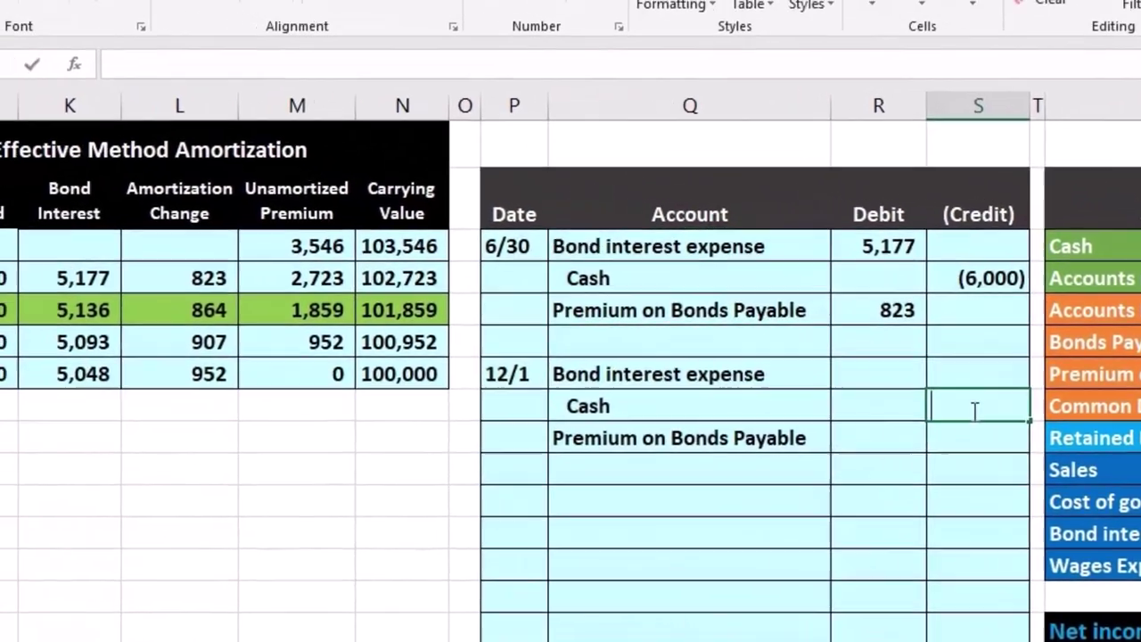
pyautogui.write('-')
pyautogui.press('Left')
pyautogui.press('Left')
pyautogui.press('Left')
pyautogui.press('Left')
pyautogui.press('Left')
pyautogui.press('Left')
pyautogui.press('Left')
pyautogui.press('Left')
pyautogui.press('Left')
pyautogui.press('Up')
pyautogui.press('Up')
pyautogui.press('Up')
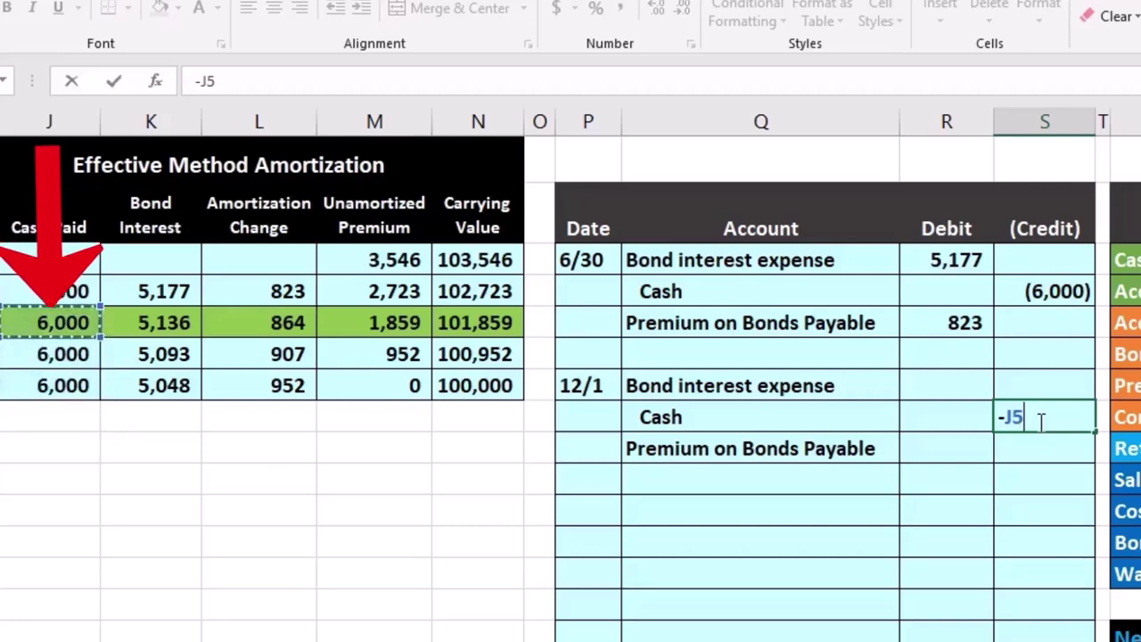
pyautogui.press('Return')
# Link the 12/1 Premium on Bonds Payable debit in R9 to the period 2 amortization change, +L5.
pyautogui.press('Left')
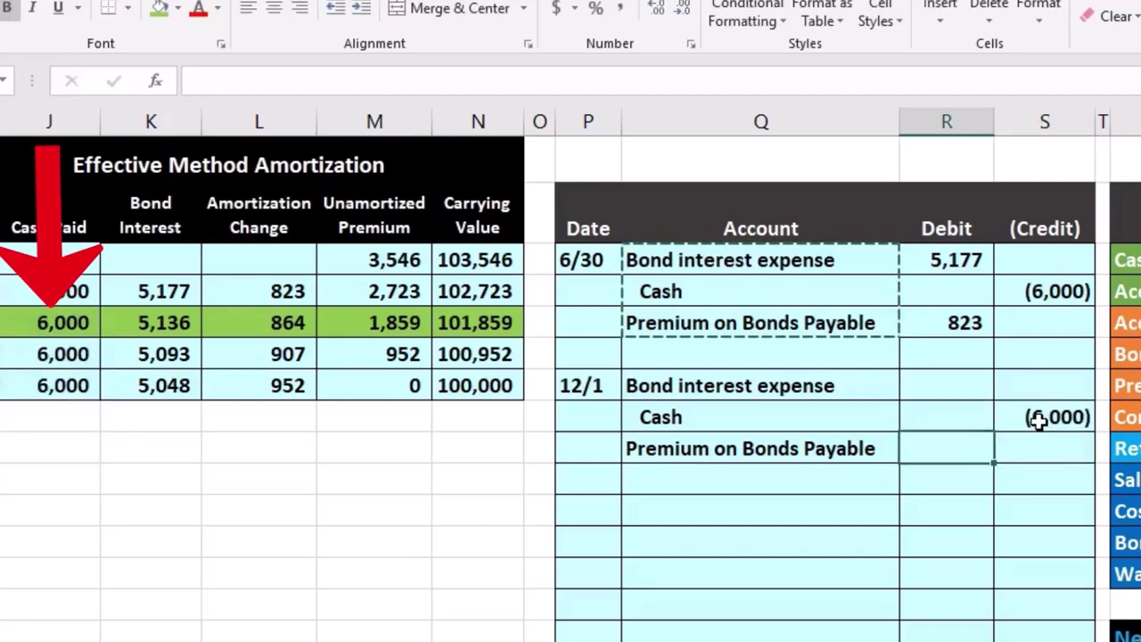
pyautogui.write('+')
pyautogui.press('Left')
pyautogui.press('Left')
pyautogui.press('Left')
pyautogui.press('Left')
pyautogui.press('Left')
pyautogui.press('Left')
pyautogui.press('Up')
pyautogui.press('Up')
pyautogui.press('Up')
pyautogui.press('Up')
pyautogui.press('Return')
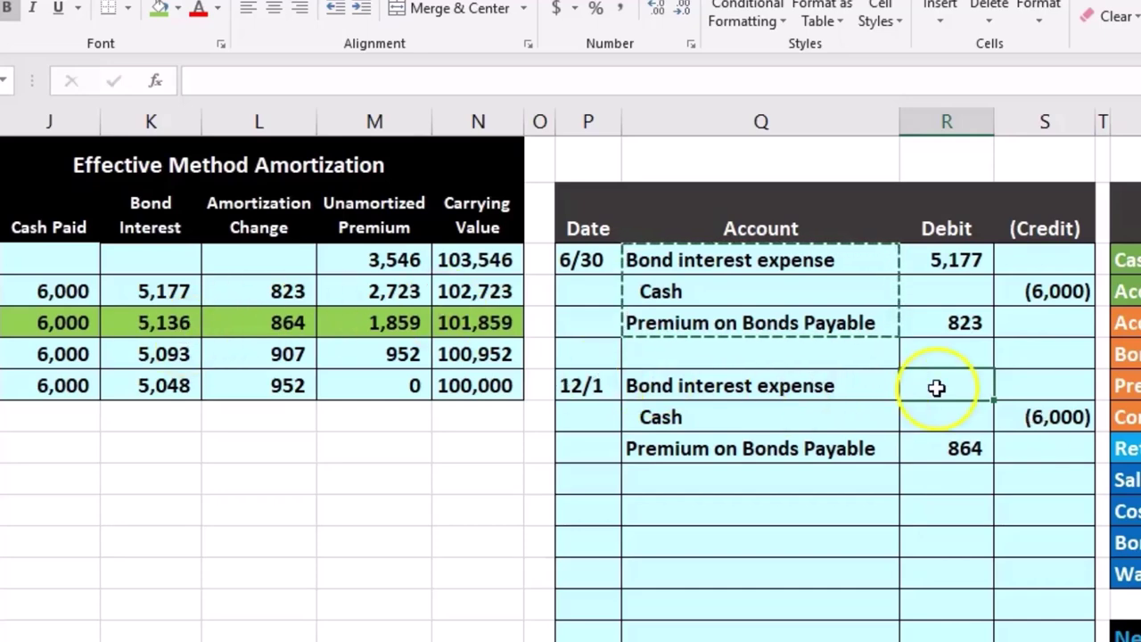
# Calculate the 12/1 bond interest expense debit in R7 as -SUM(R8:S9) and compare it with the period 2 bond interest.
pyautogui.write('-sum(')
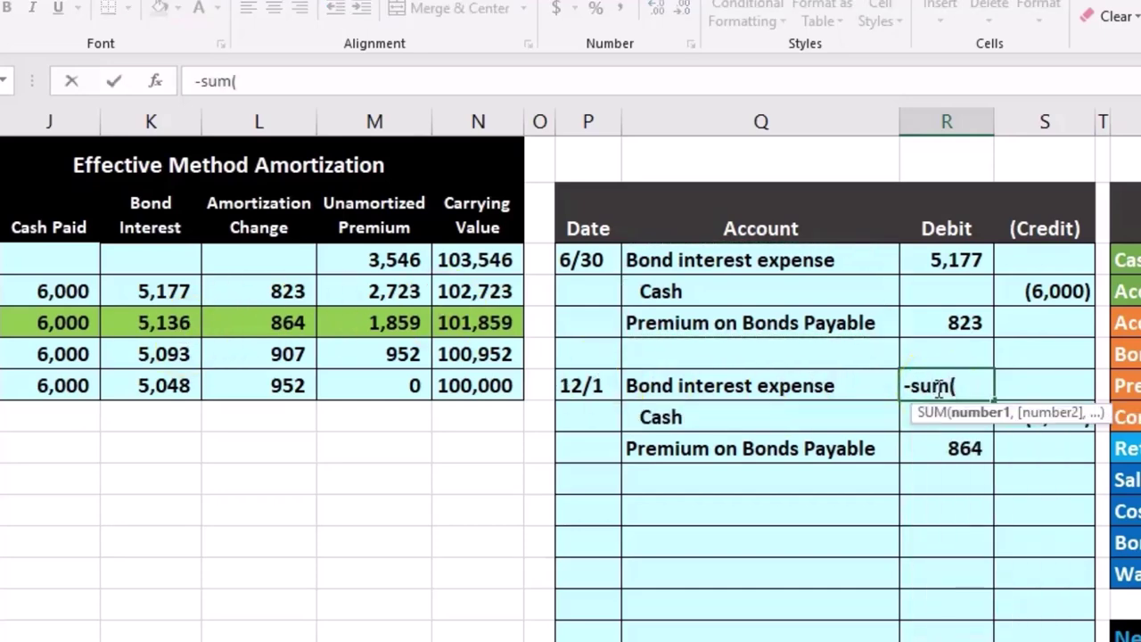
pyautogui.hotkey('shift', 'Right')
pyautogui.hotkey('shift', 'Down')
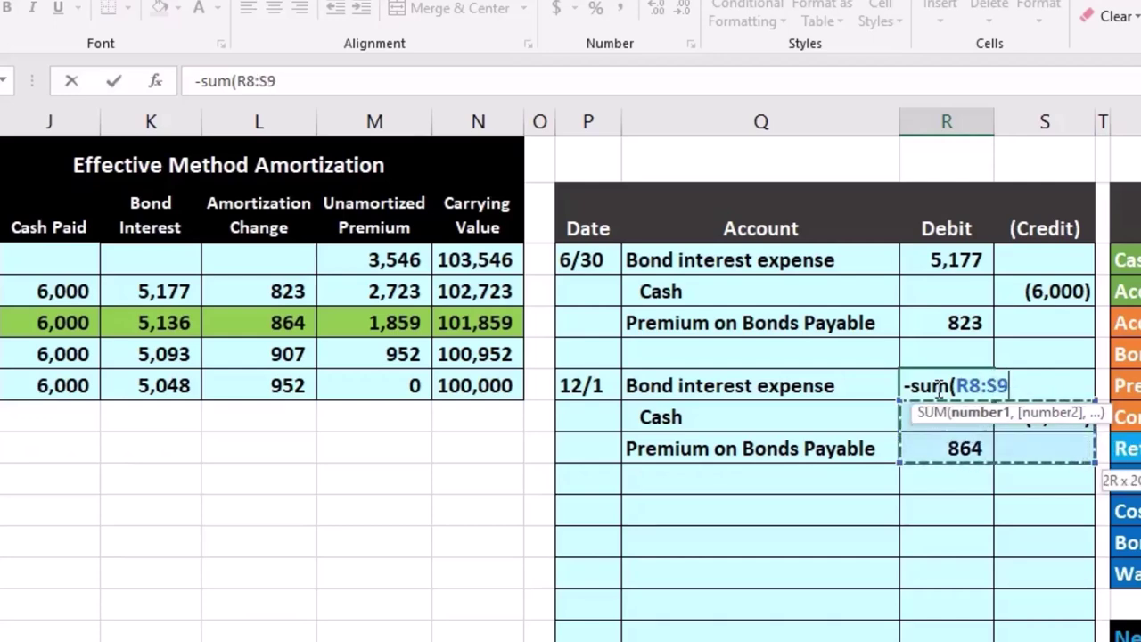
pyautogui.press('Return')
pyautogui.click(937, 387)
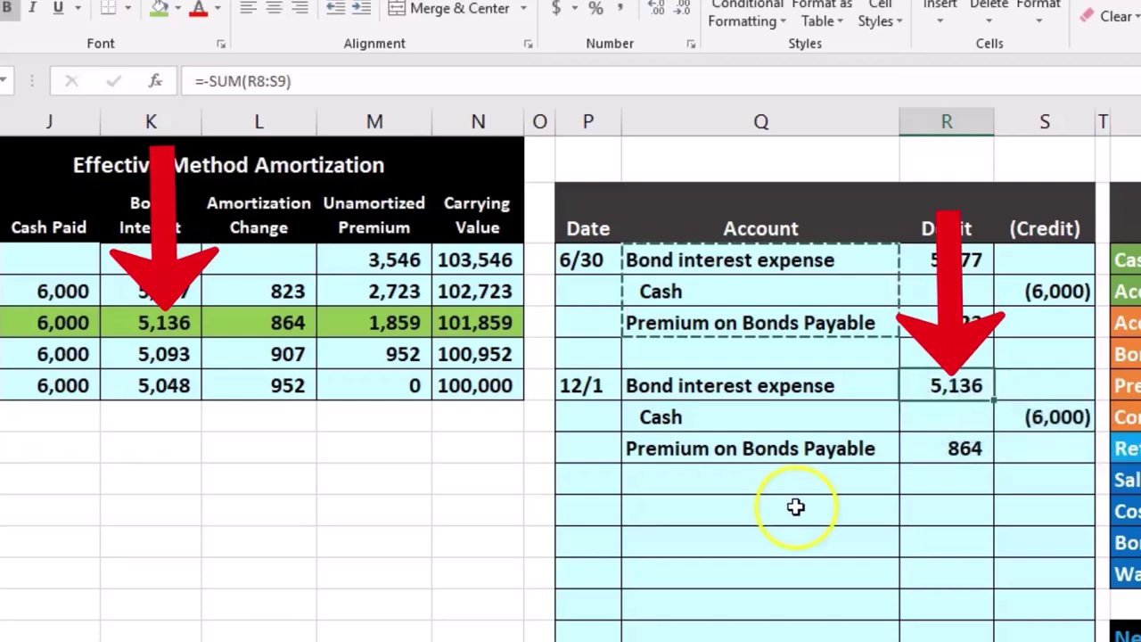
pyautogui.click(169, 323)
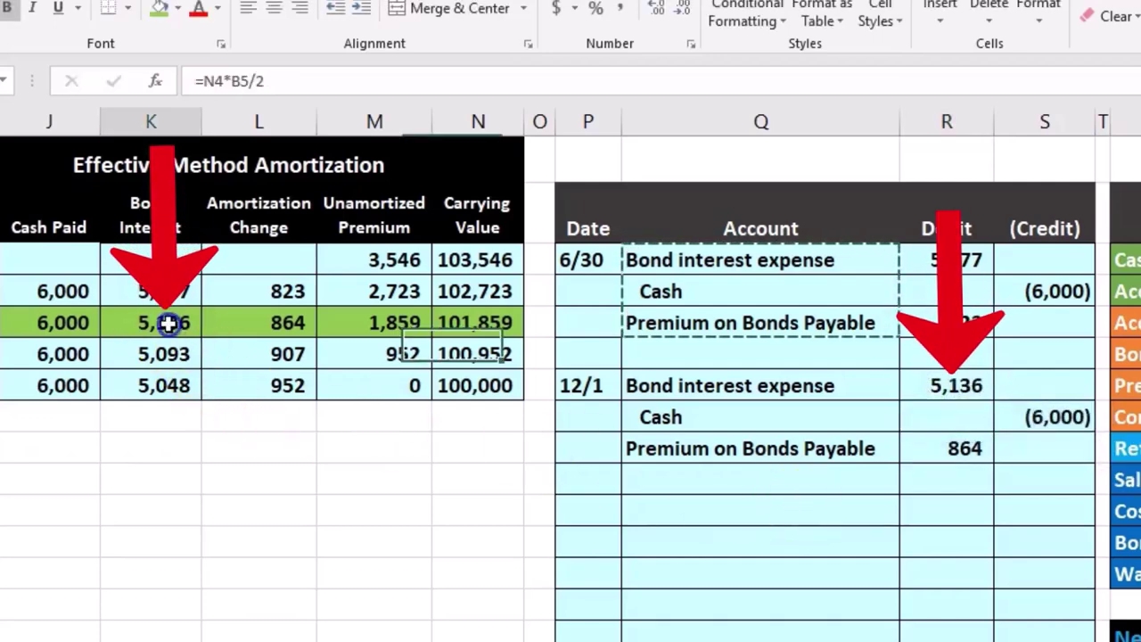
pyautogui.click(901, 551)
# Post the 12/1 interest by extending the Bond interest expense adjustment in the trial balance to =R3+R7.
pyautogui.hscroll(3, 903, 546)
pyautogui.hscroll(3, 903, 542)
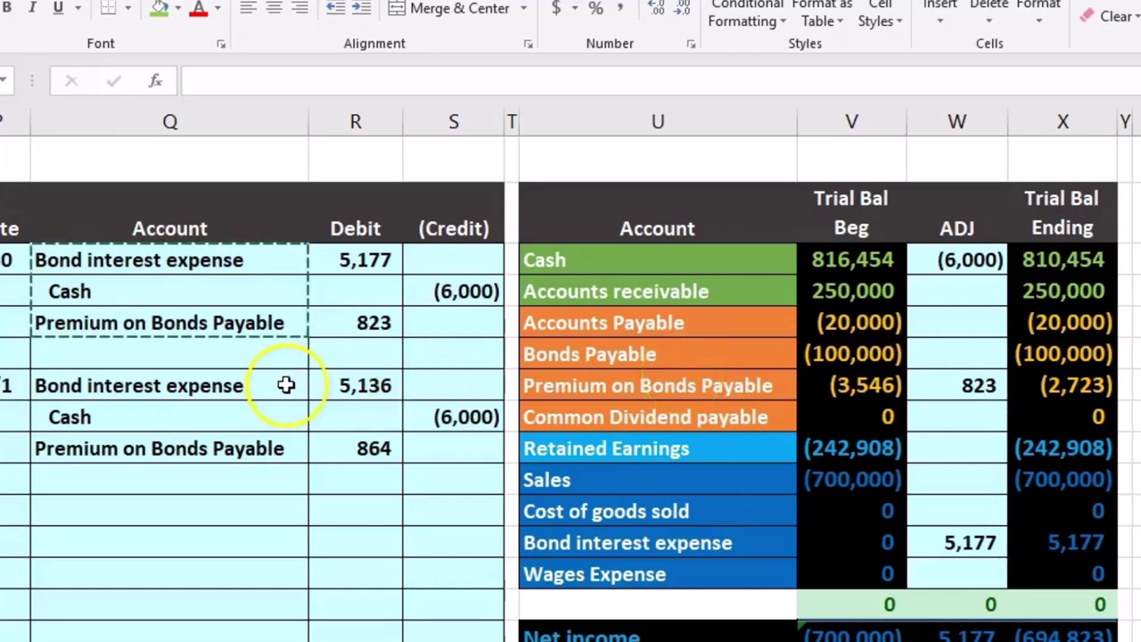
pyautogui.moveTo(290, 382); pyautogui.dragTo(357, 382)
pyautogui.moveTo(629, 543); pyautogui.dragTo(850, 543)
pyautogui.click(945, 543)
pyautogui.doubleClick(947, 543)
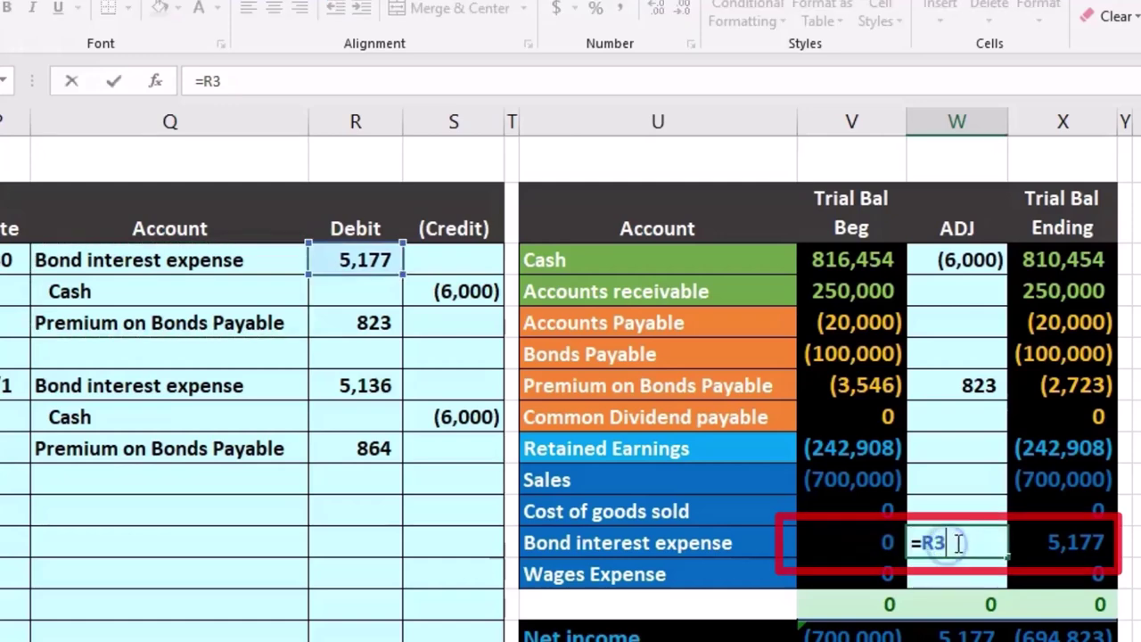
pyautogui.write('+')
pyautogui.click(366, 397)
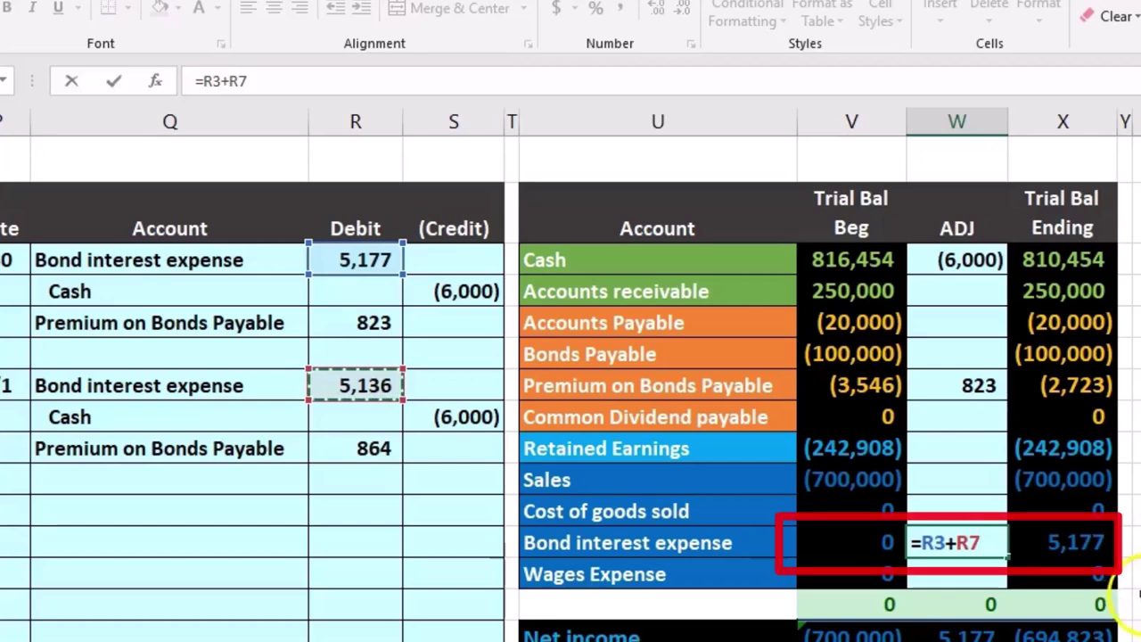
pyautogui.press('Return')
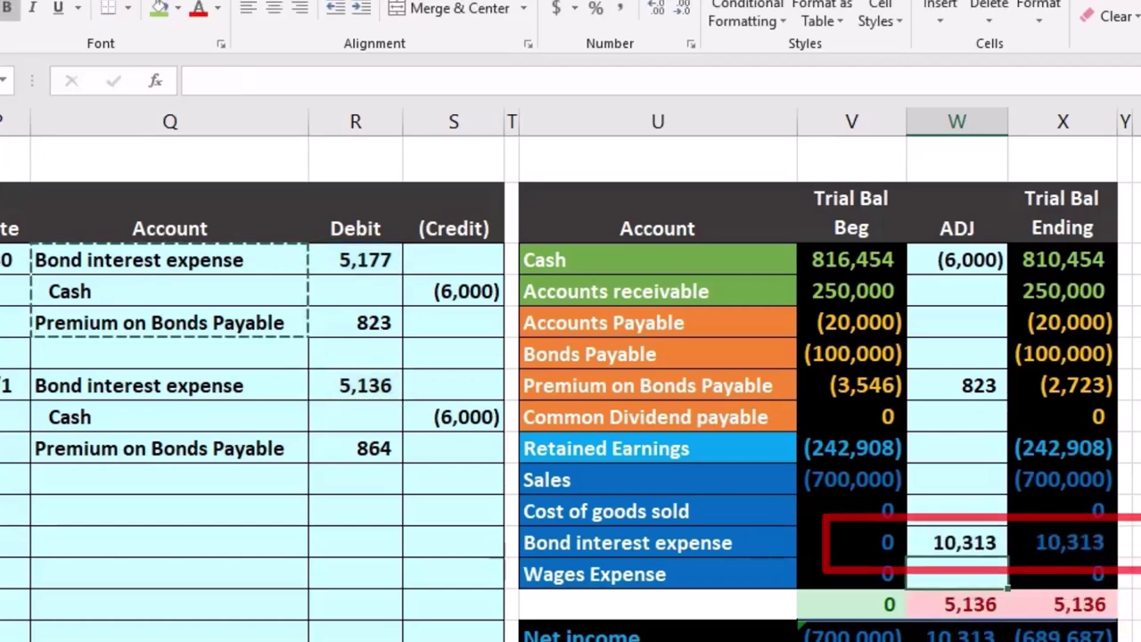
# Post the 12/1 cash payment by extending the Cash adjustment in the trial balance to =S4+S8.
pyautogui.moveTo(235, 419); pyautogui.dragTo(440, 425)
pyautogui.moveTo(706, 258); pyautogui.dragTo(862, 259)
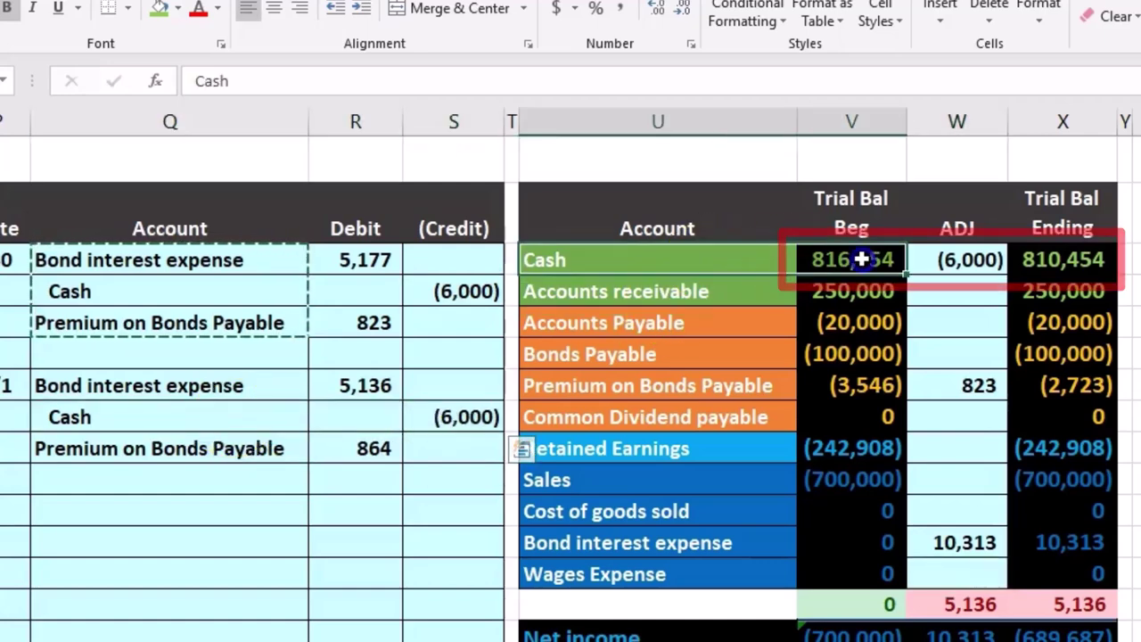
pyautogui.click(955, 261)
pyautogui.write('=S4')
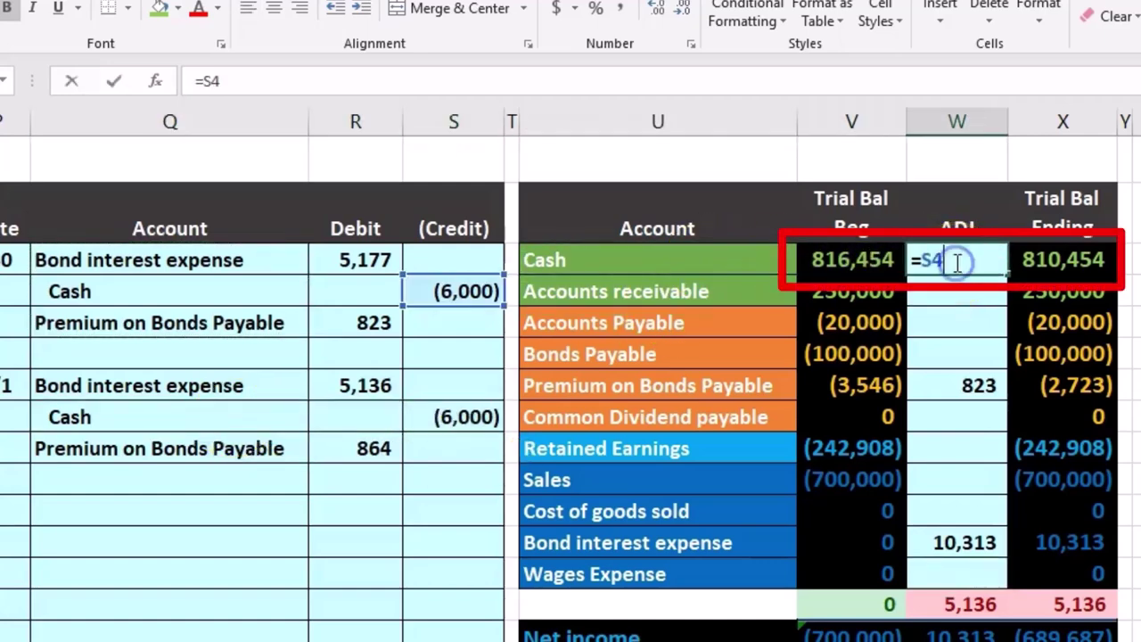
pyautogui.write('+')
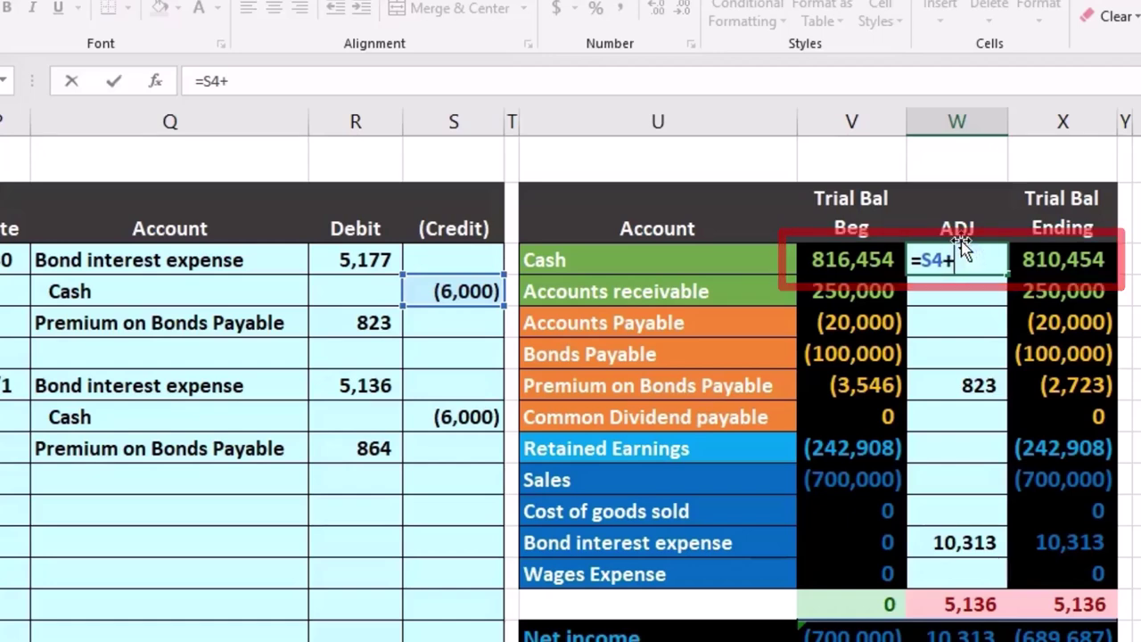
pyautogui.click(467, 417)
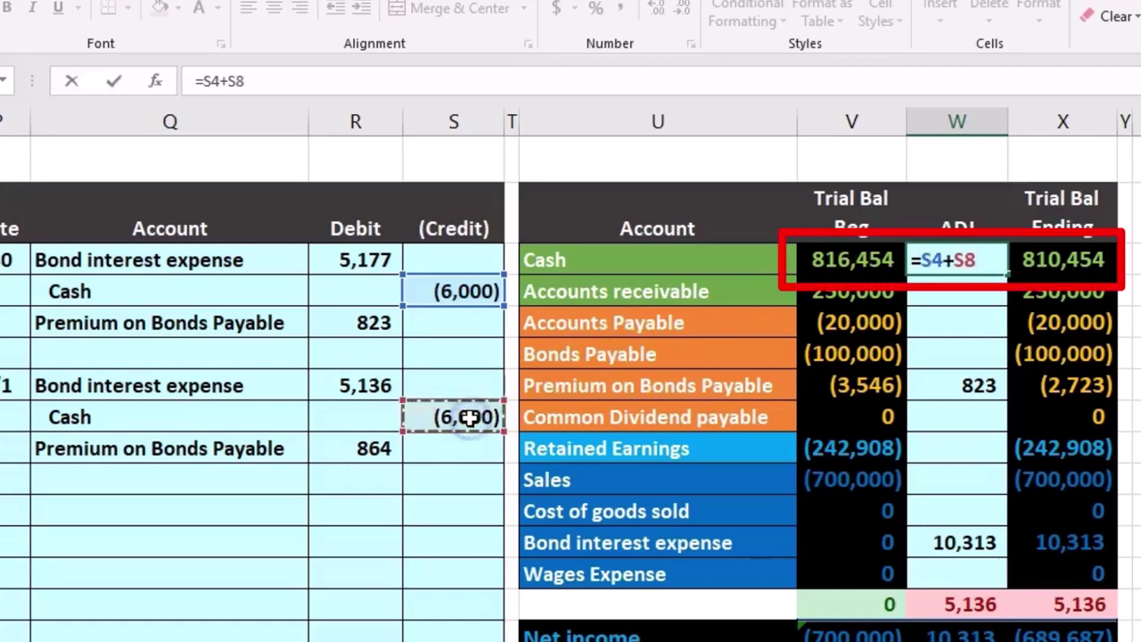
pyautogui.press('Return')
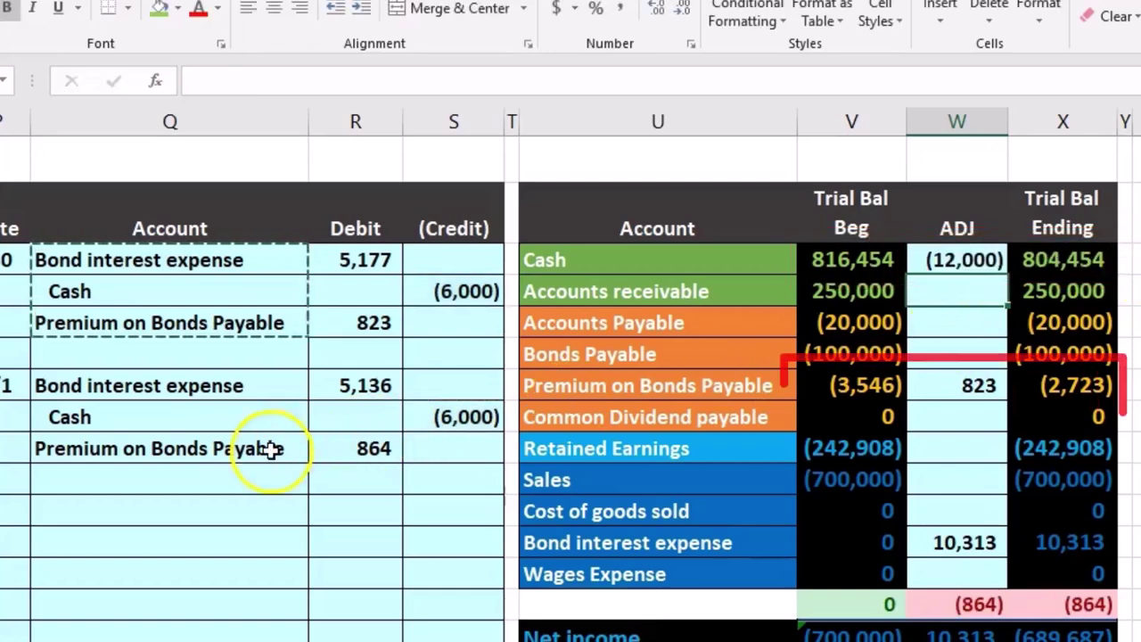
# Post the 12/1 amortization by extending the Premium on Bonds Payable adjustment in the trial balance to =R5+R9.
pyautogui.moveTo(272, 449); pyautogui.dragTo(339, 446)
pyautogui.moveTo(767, 385); pyautogui.dragTo(815, 384)
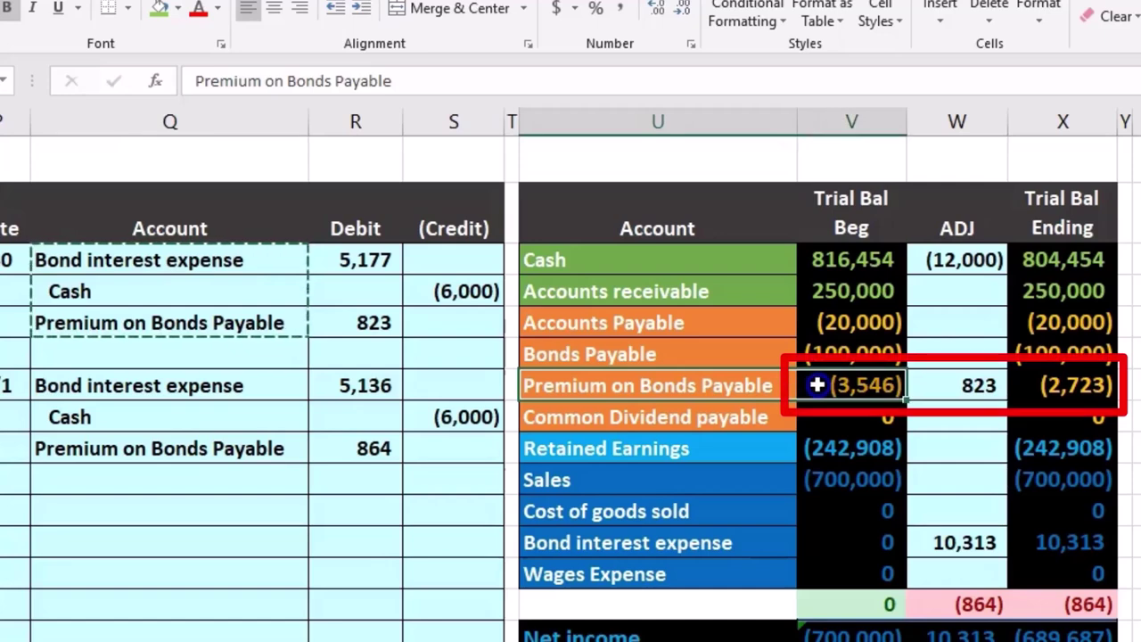
pyautogui.click(963, 383)
pyautogui.write('=R5')
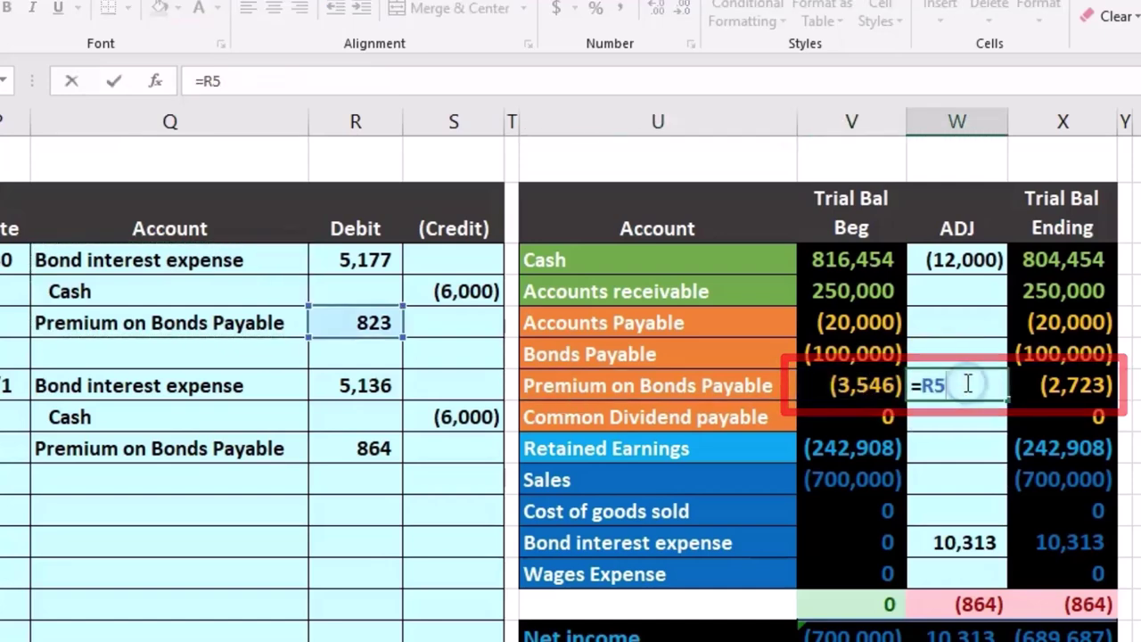
pyautogui.write('+')
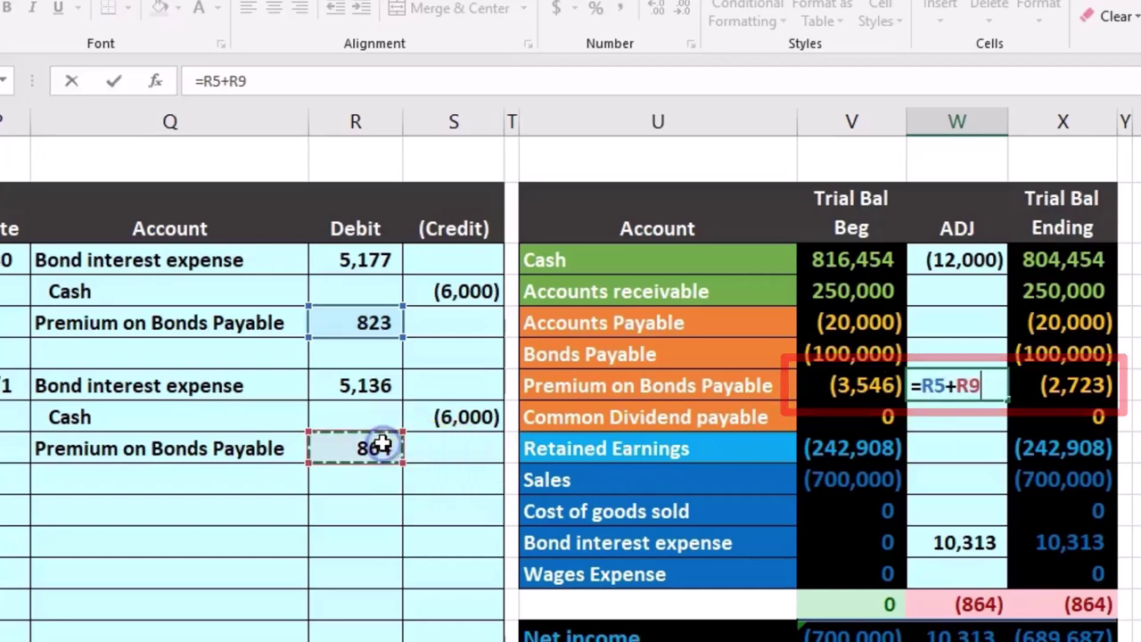
pyautogui.press('Return')
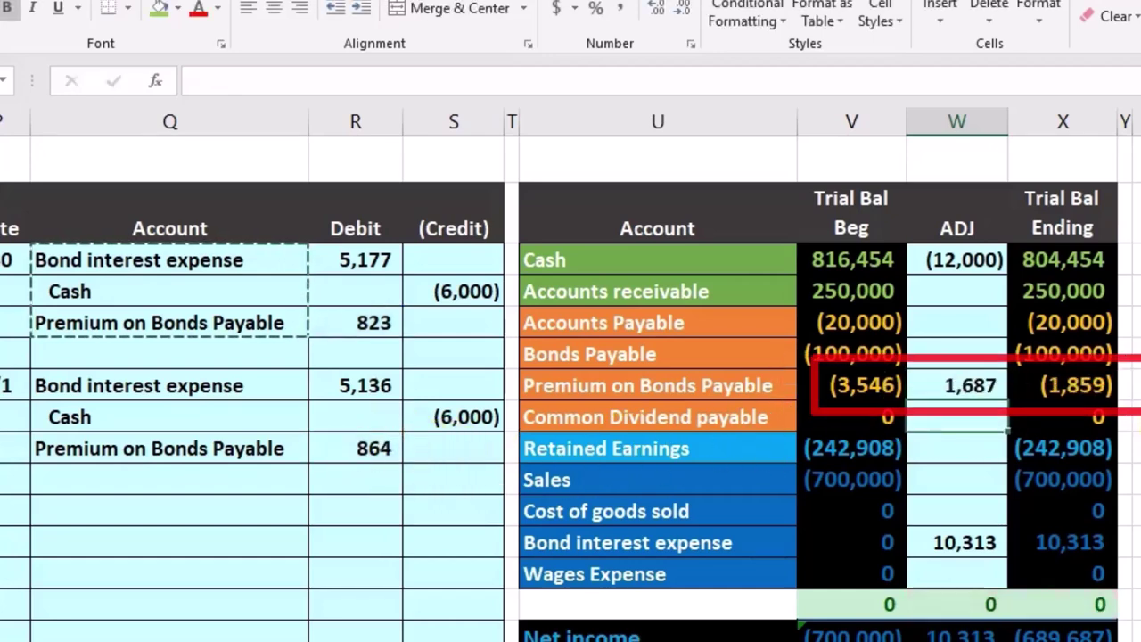
# Compare the period 2 unamortized premium and carrying value with the ending trial balance amounts for Bonds Payable and its premium.
pyautogui.hscroll(-10, 628, 520)
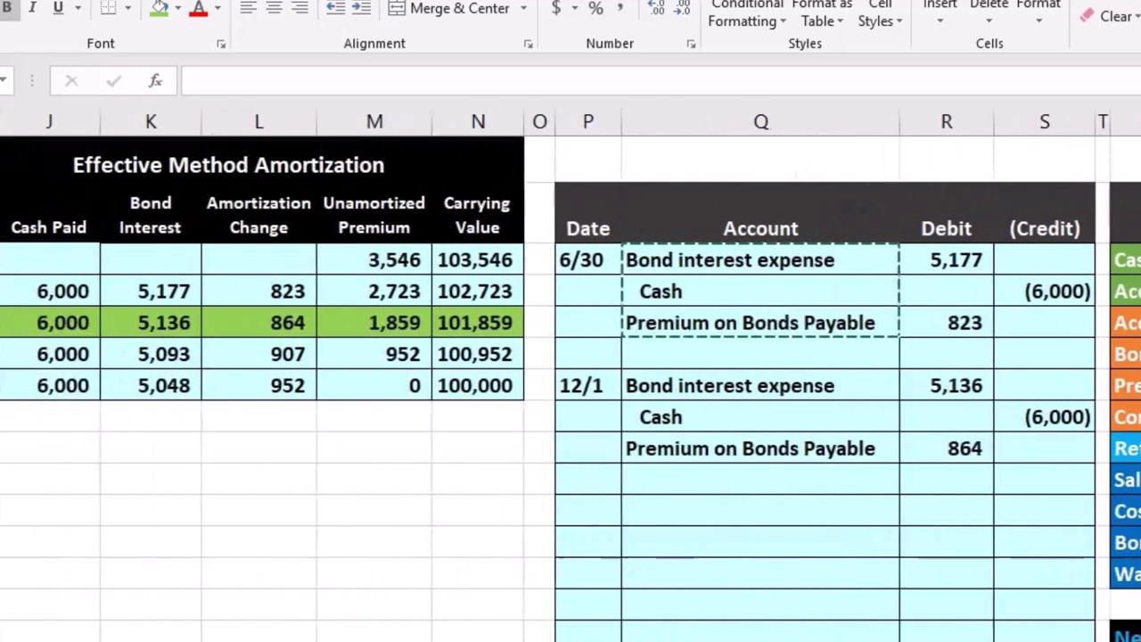
pyautogui.click(415, 325)
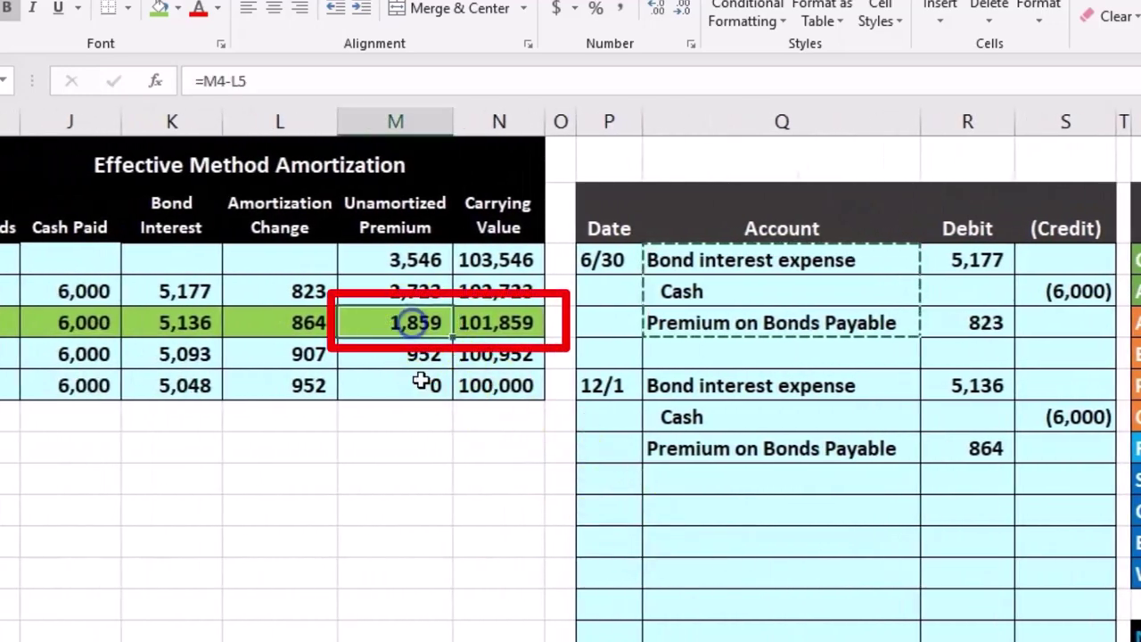
pyautogui.click(509, 326)
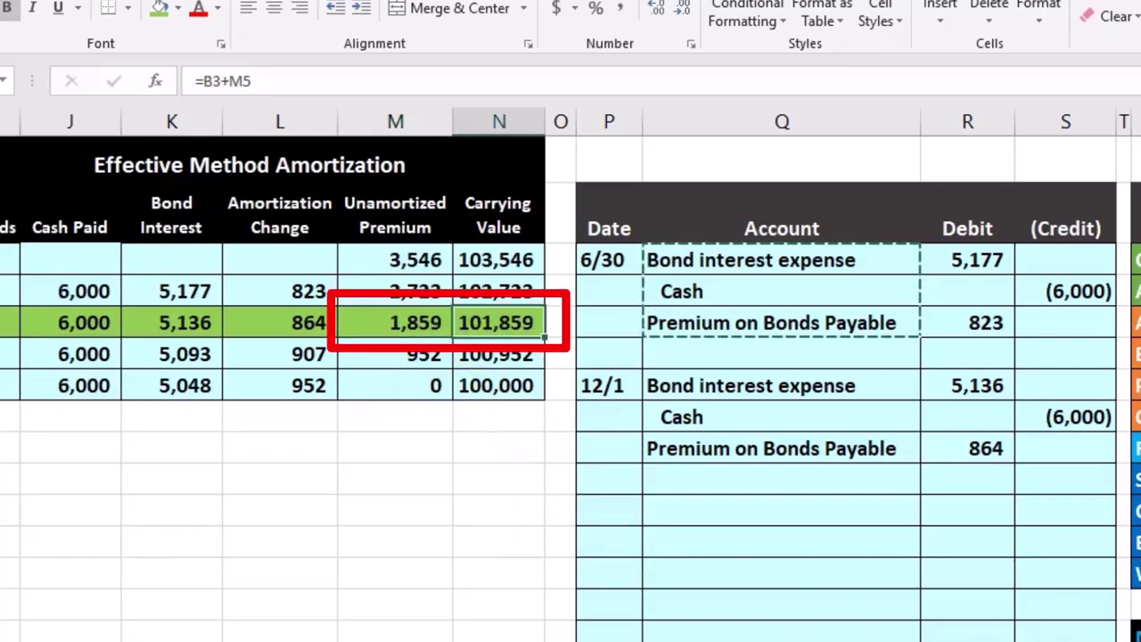
pyautogui.hscroll(5, 571, 375)
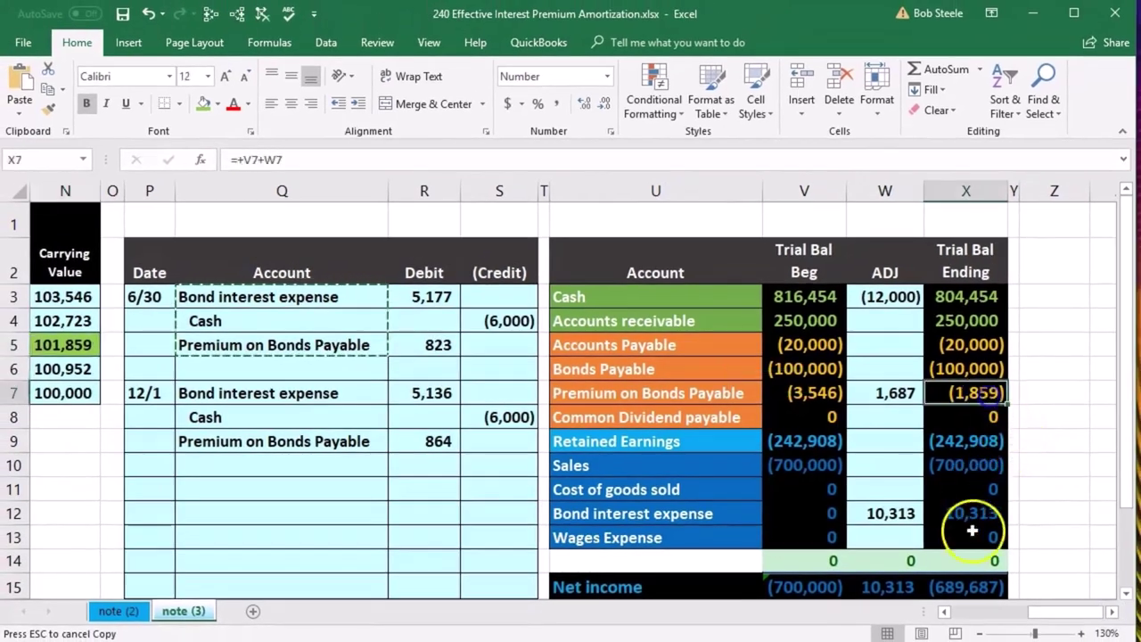
pyautogui.click(945, 613)
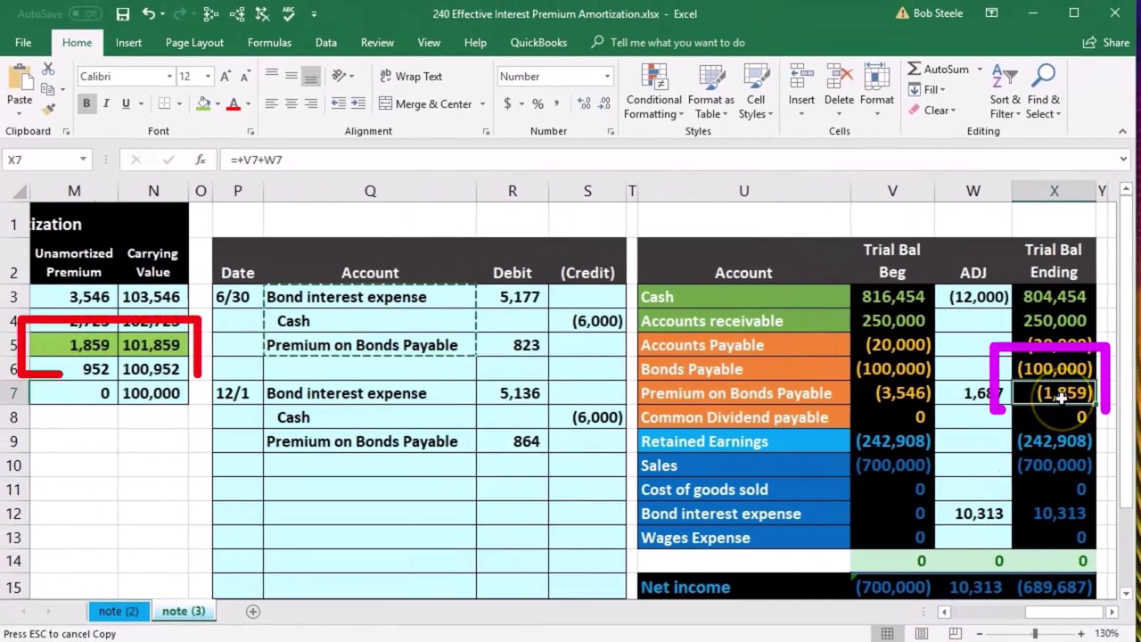